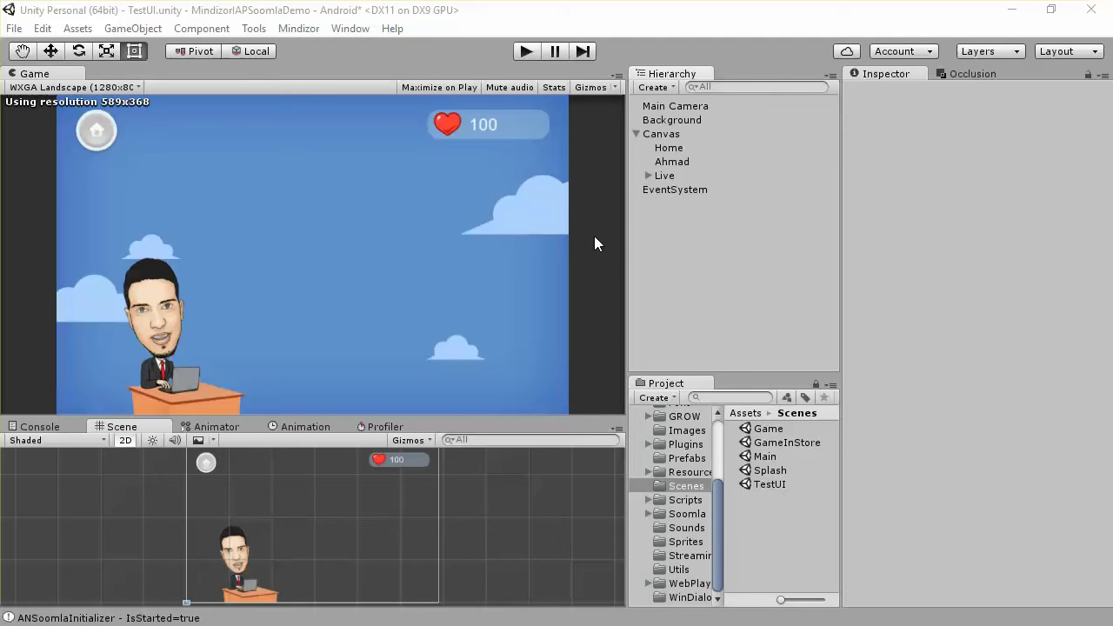
Add a Panel under the Canvas from the UI menu
right_click(662, 139)
mouse_move(753, 372)
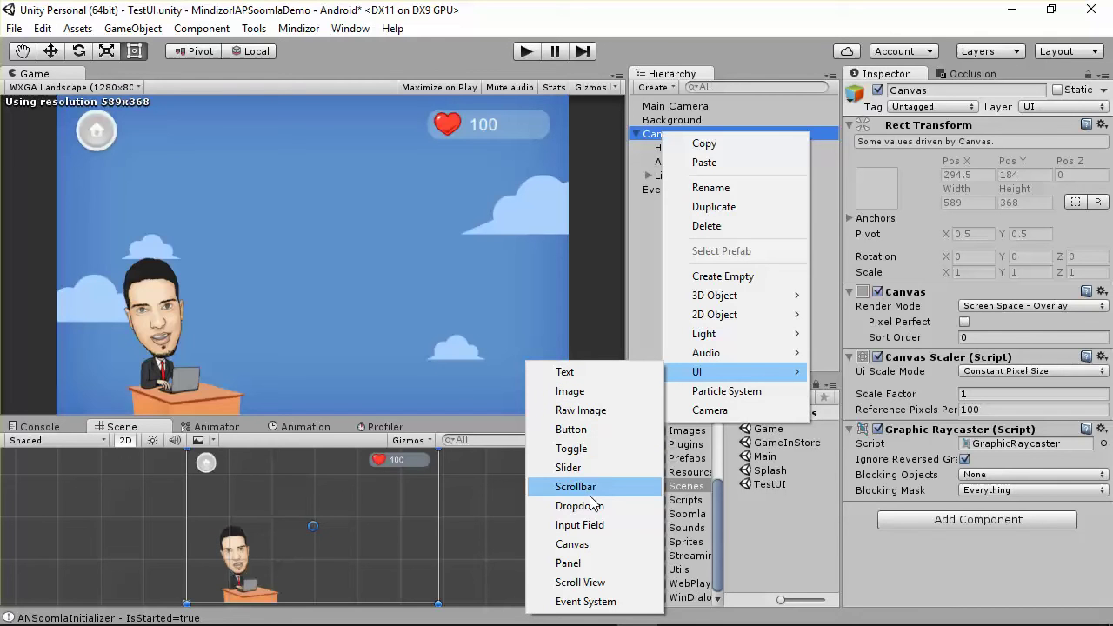
click(567, 562)
Anchor the Panel to the middle-centre preset instead of stretching
click(877, 163)
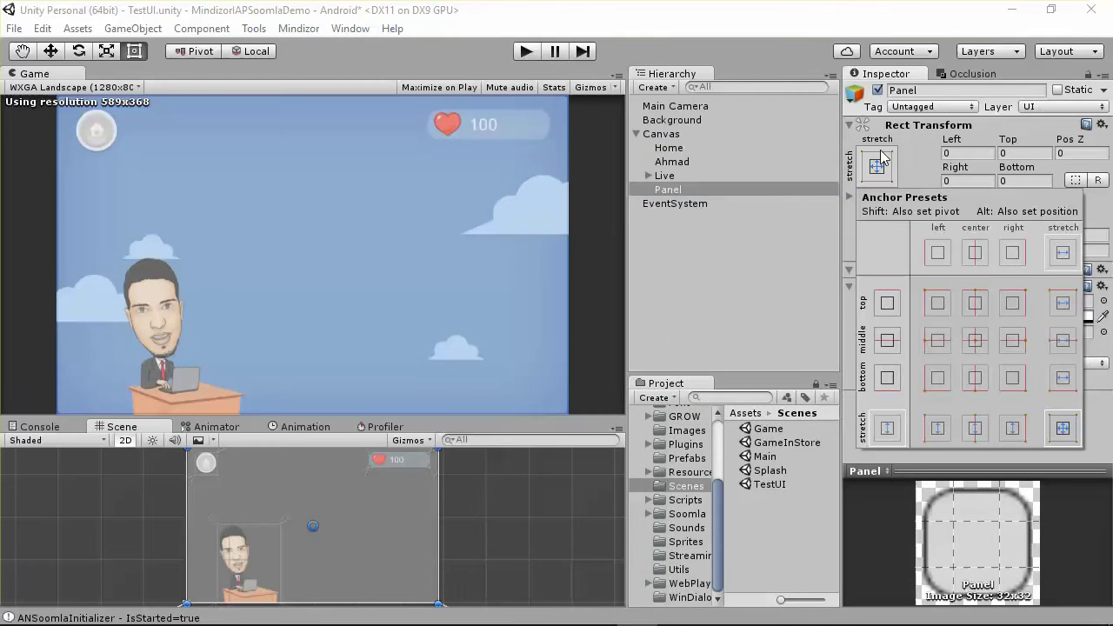
click(975, 341)
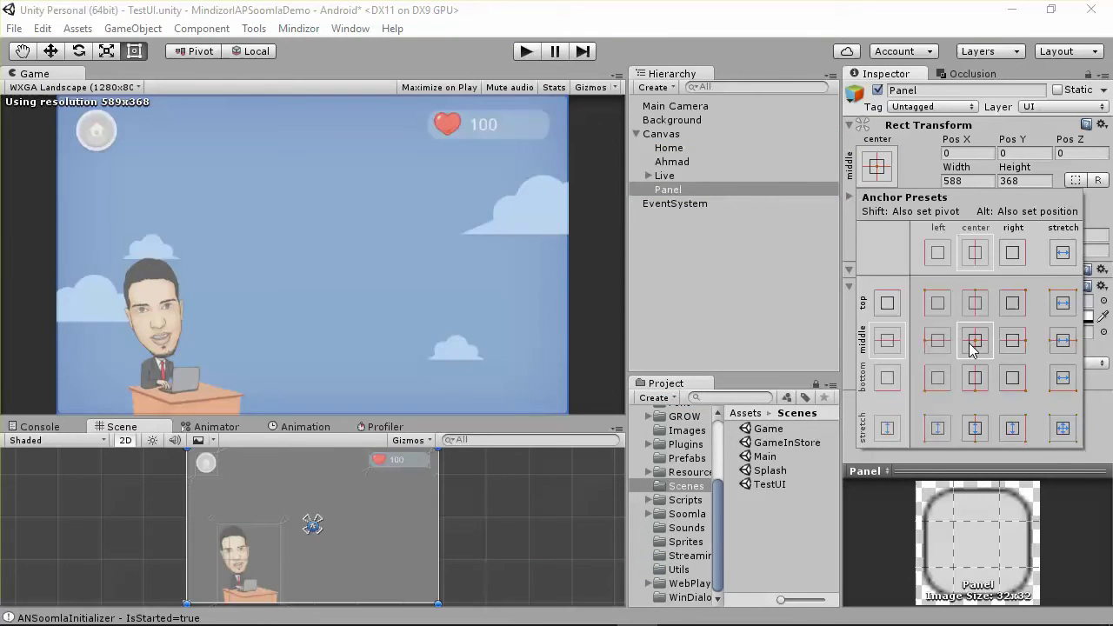
key(alt)
click(191, 517)
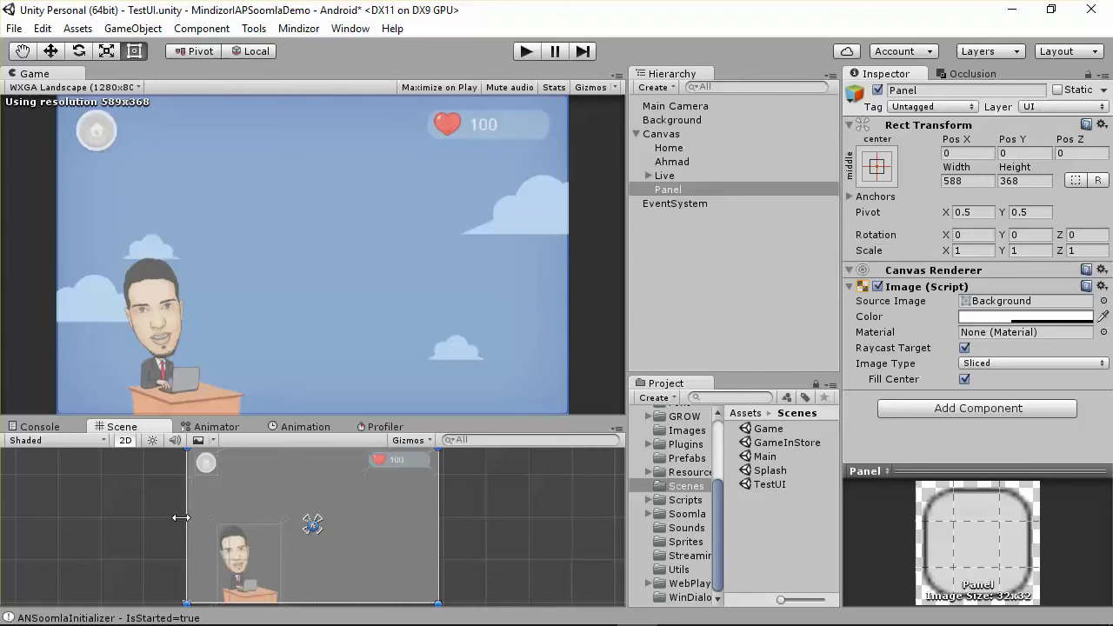
click(182, 519)
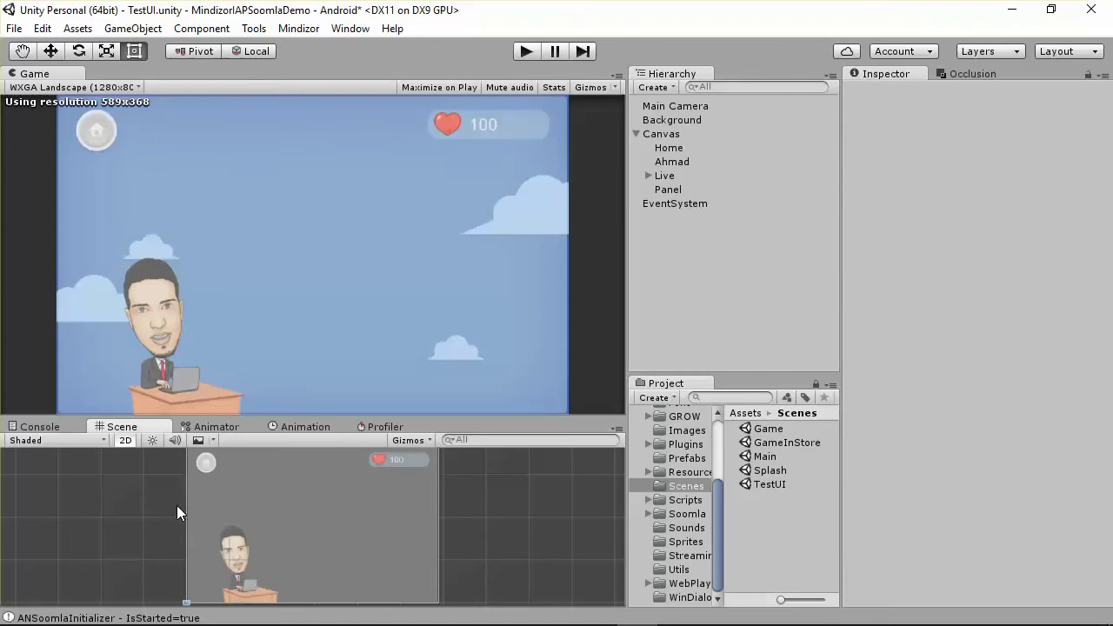
click(203, 522)
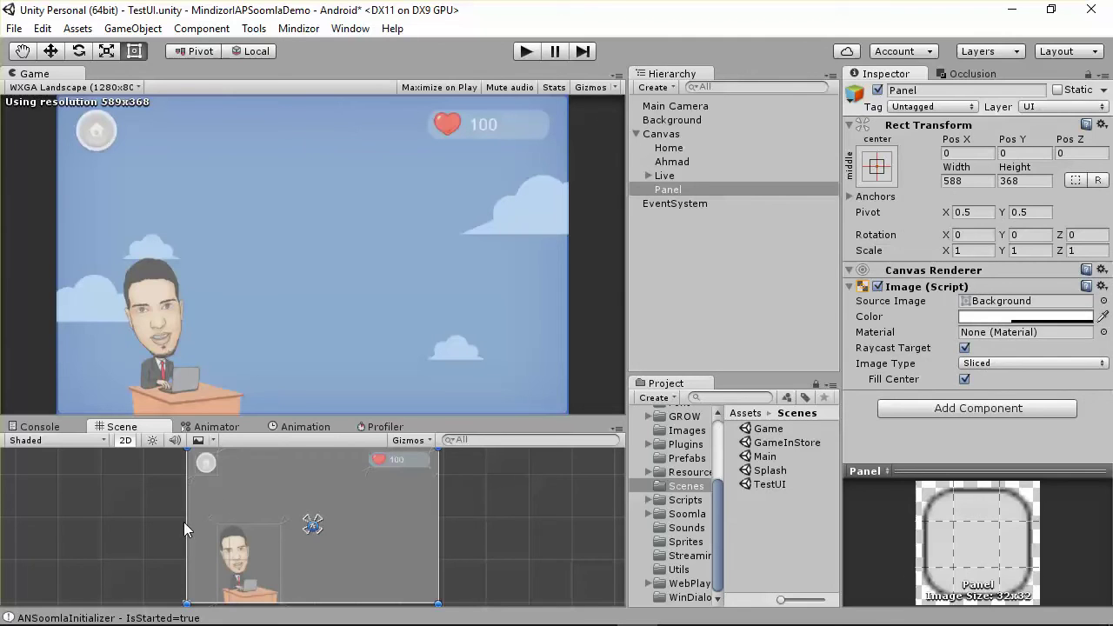
Enlarge the Scene view and frame the selected Panel for editing
click(183, 521)
click(196, 513)
drag(183, 515, 265, 517)
click(265, 517)
drag(310, 418, 343, 233)
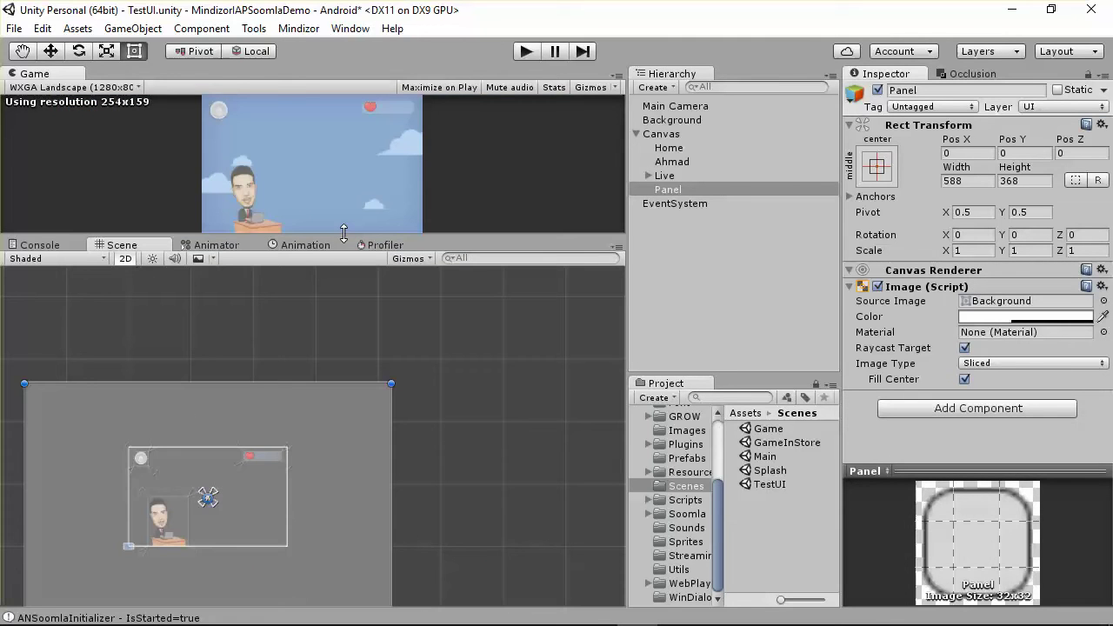
drag(22, 492, 179, 480)
double_click(687, 189)
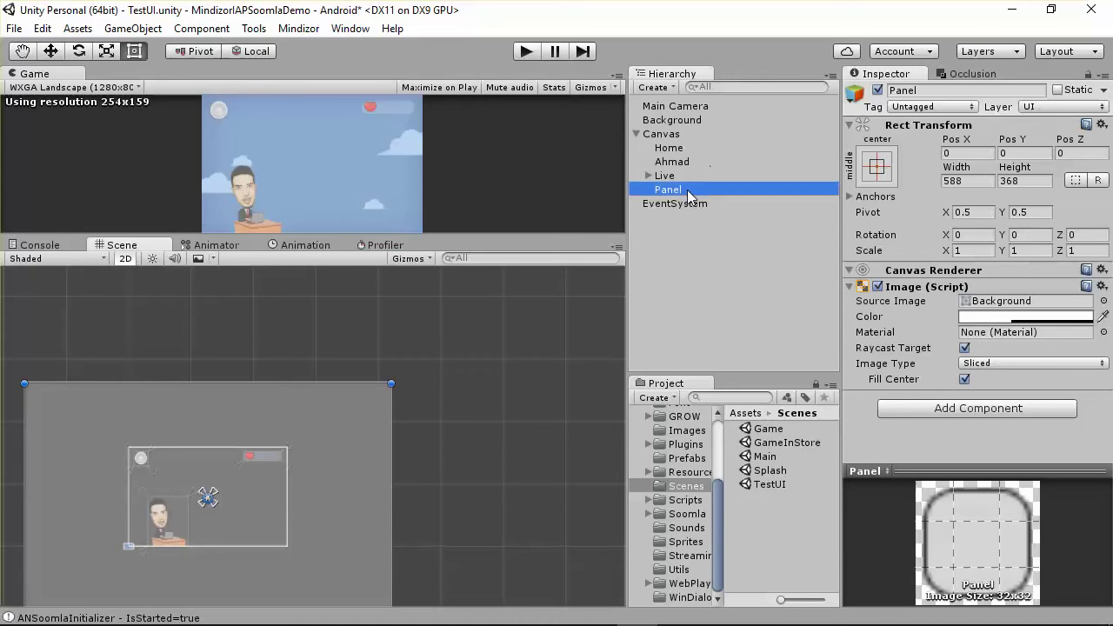
click(879, 168)
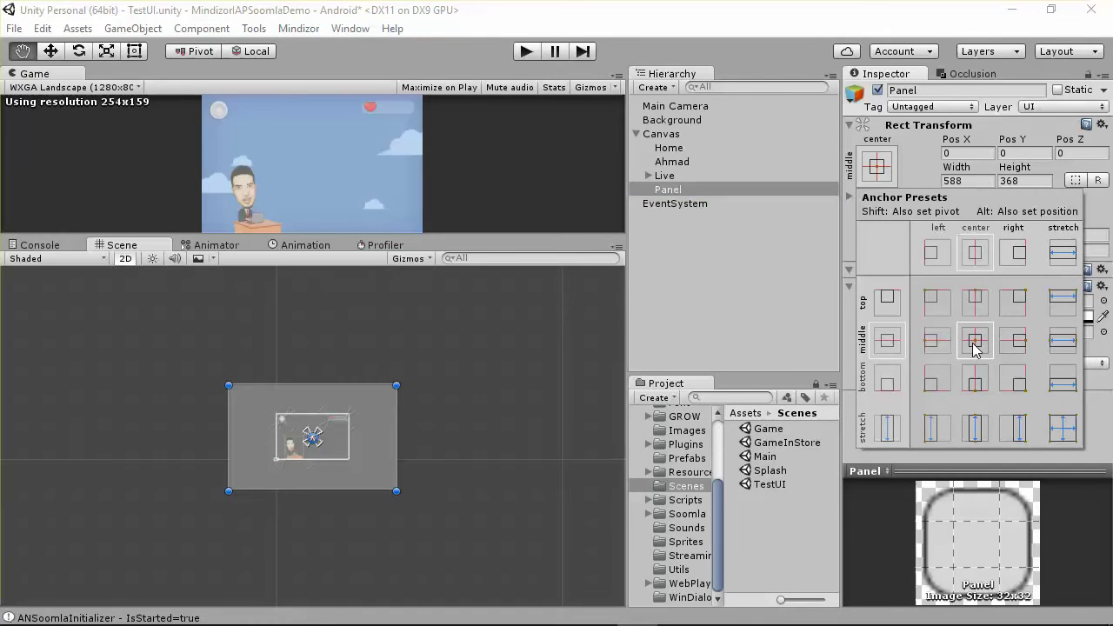
scroll(249, 378, up, 3)
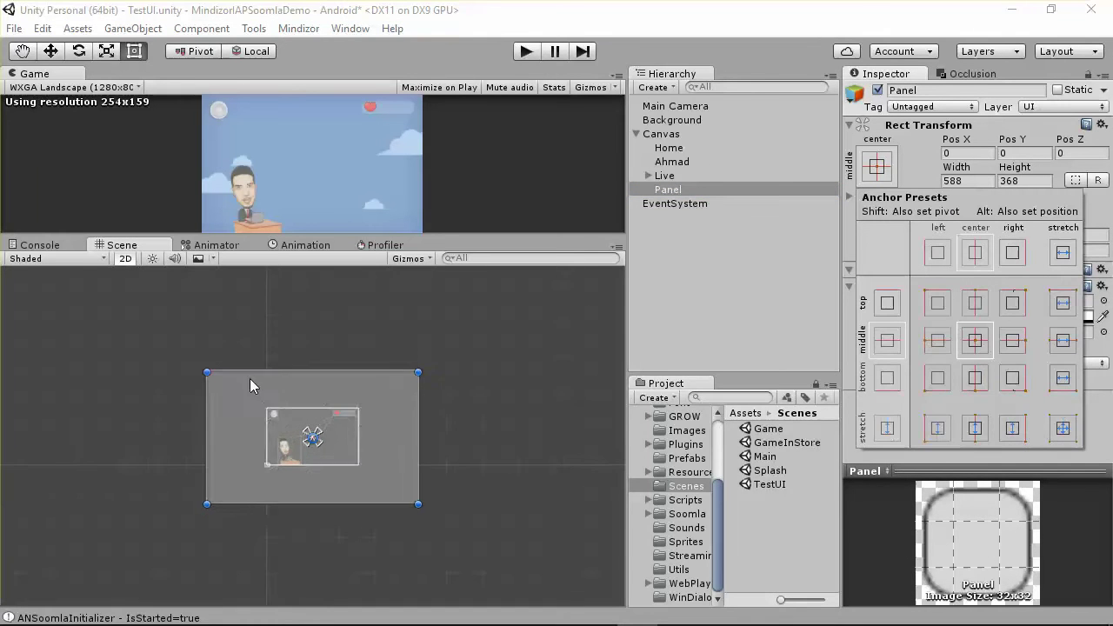
click(202, 448)
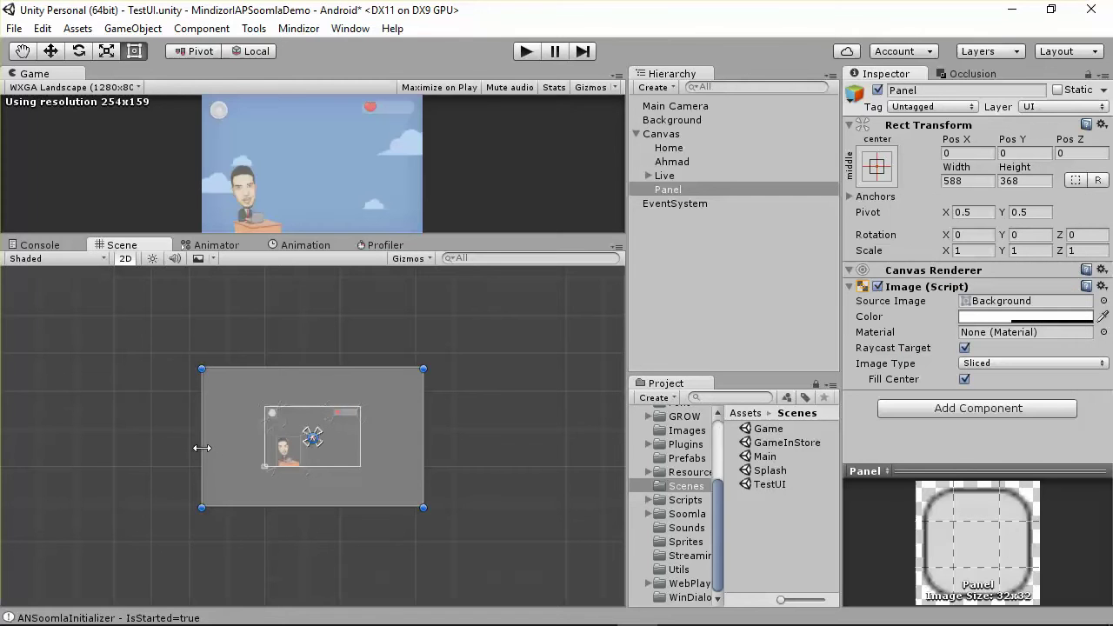
scroll(312, 437, up, 2)
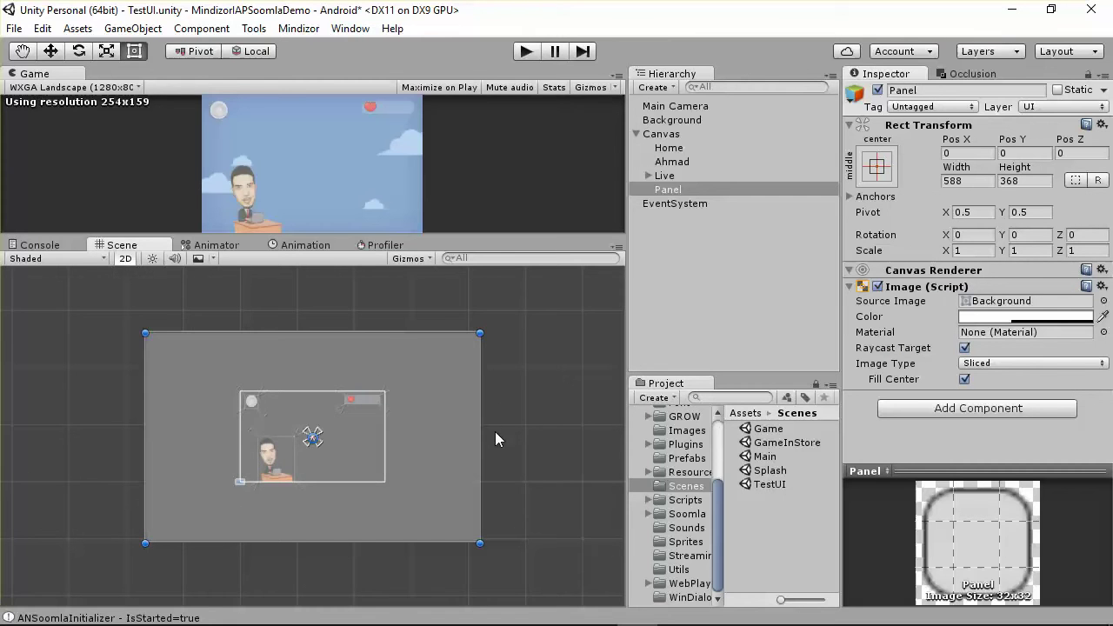
Shrink the Panel to a tall card about 78 wide and 104 tall near the centre
drag(483, 328, 252, 456)
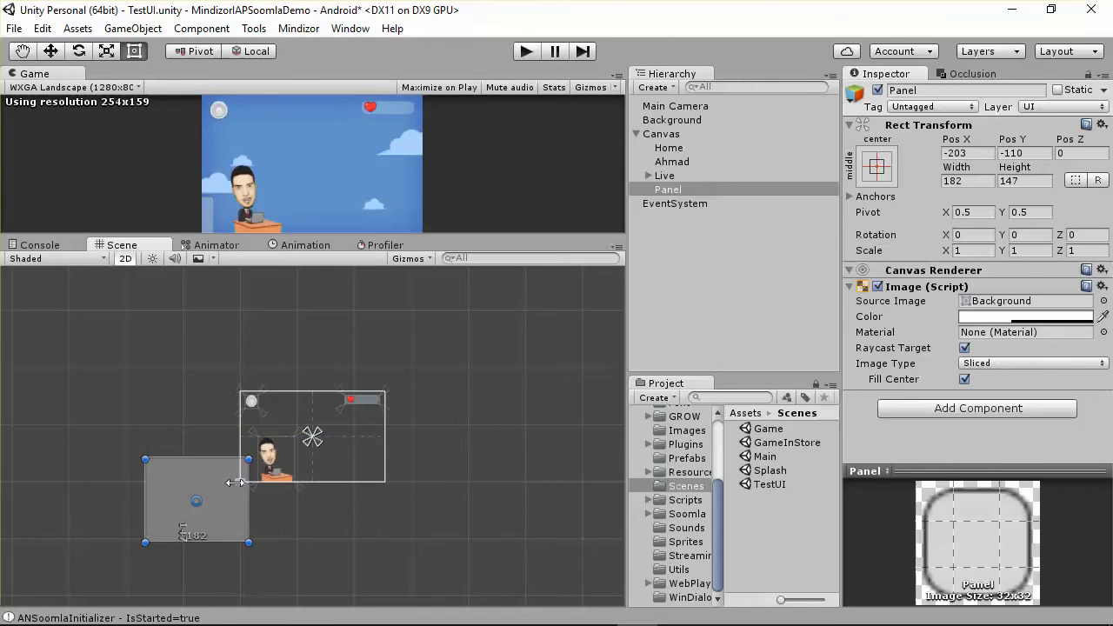
drag(237, 500, 344, 441)
scroll(344, 439, up, 5)
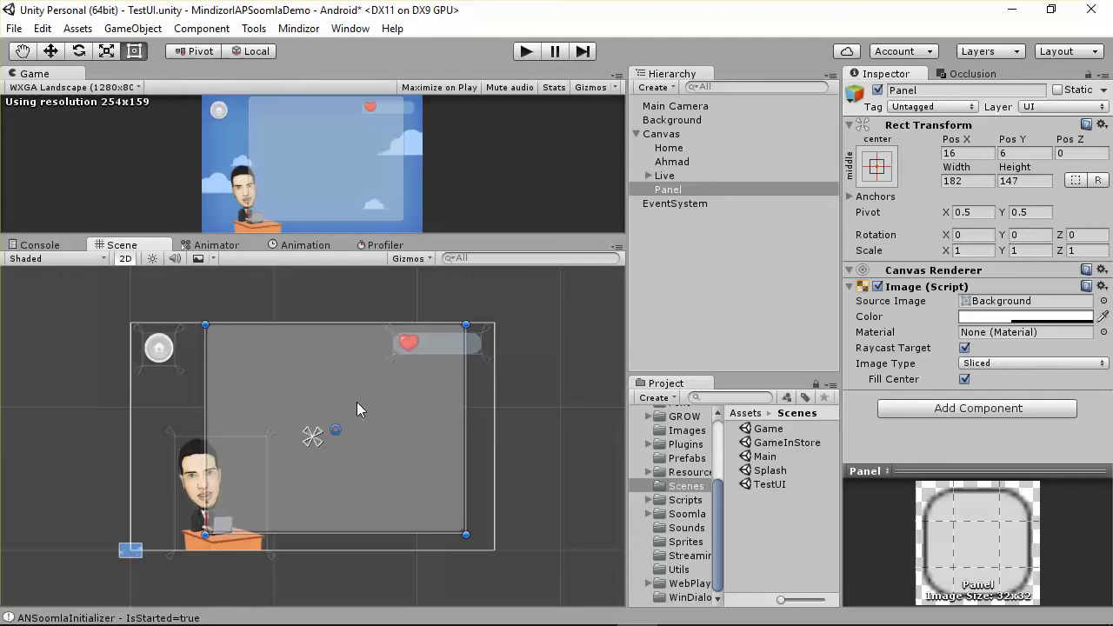
drag(205, 324, 278, 373)
drag(360, 392, 336, 392)
drag(440, 423, 335, 426)
drag(328, 358, 329, 371)
Nudge the Panel into place and pin its anchors to its corners
double_click(668, 189)
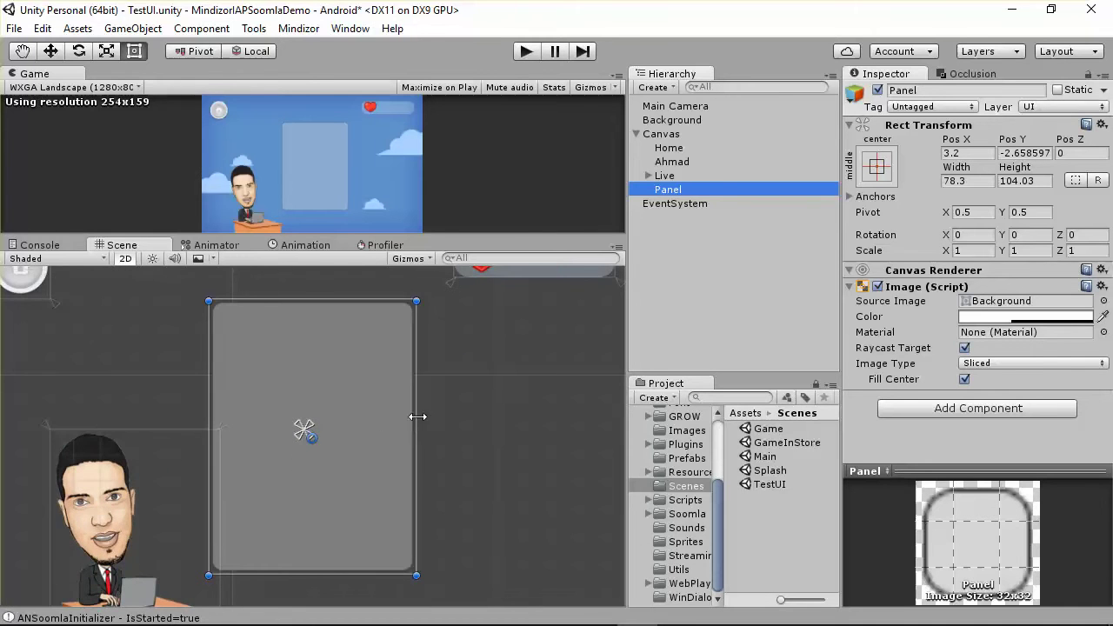
drag(312, 423, 428, 288)
drag(302, 433, 215, 569)
scroll(316, 408, up, 2)
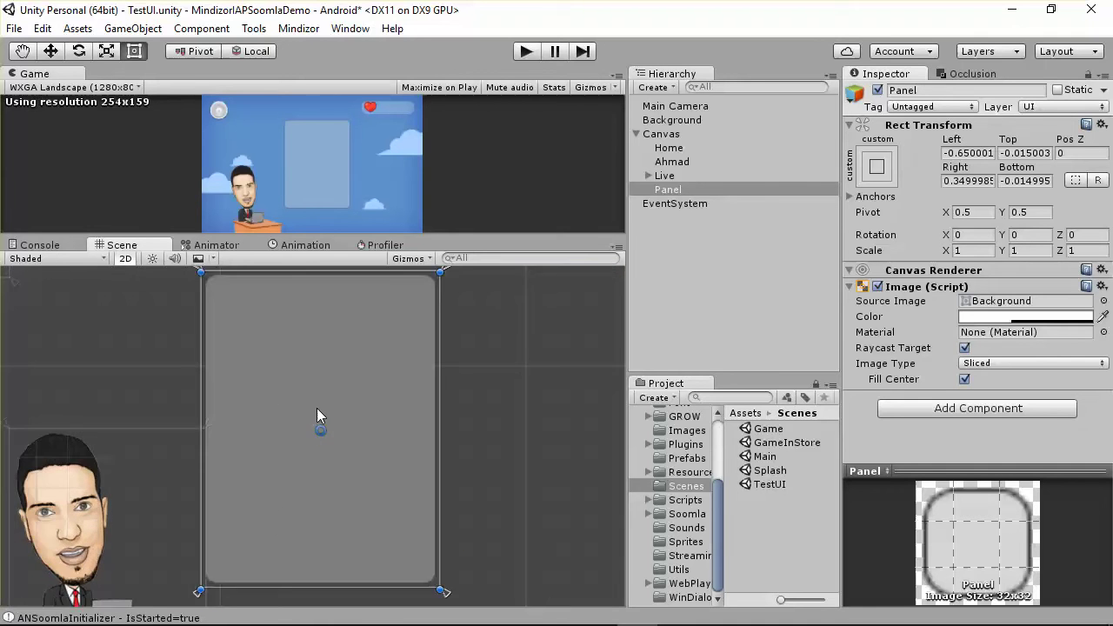
Change the Panel's name to MyMenu in the Inspector name field
double_click(668, 190)
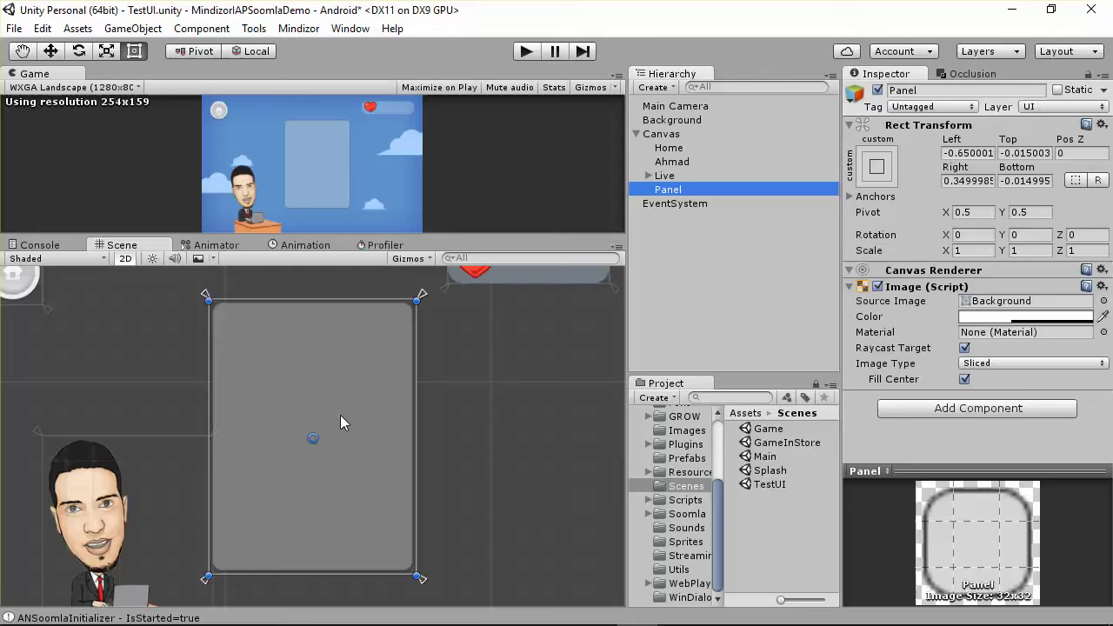
click(987, 90)
click(972, 90)
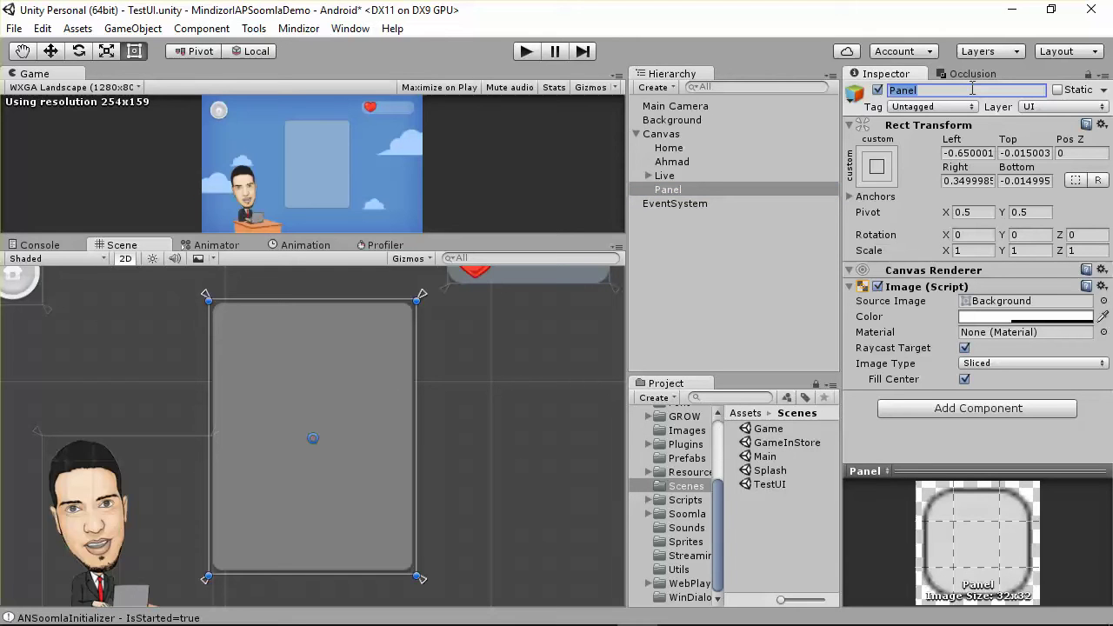
text(MyMenu)
key(Return)
right_click(687, 191)
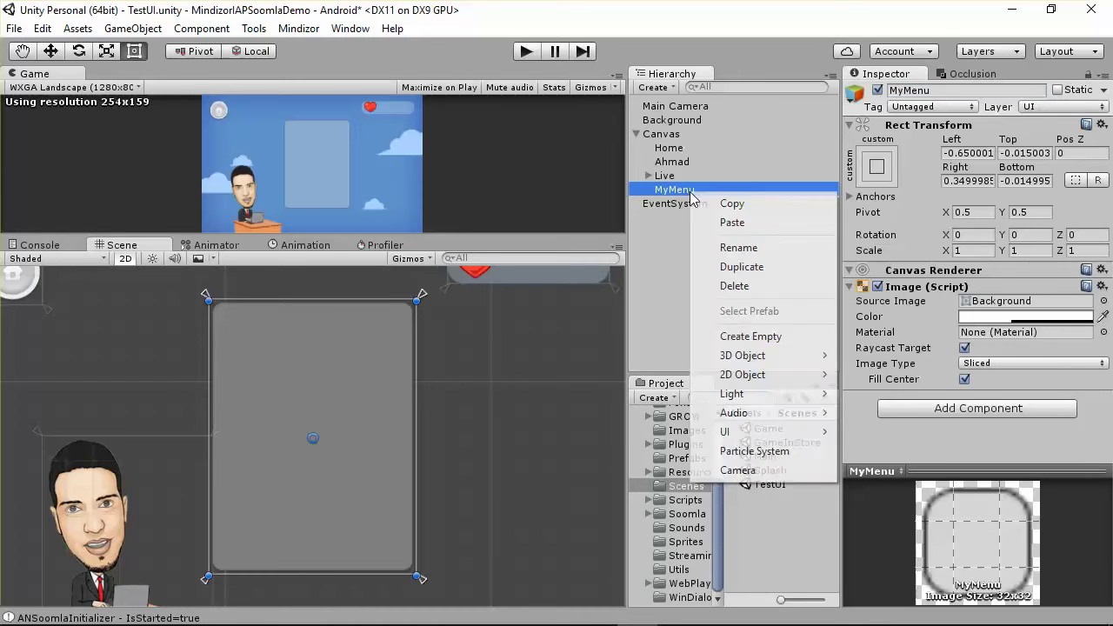
mouse_move(776, 432)
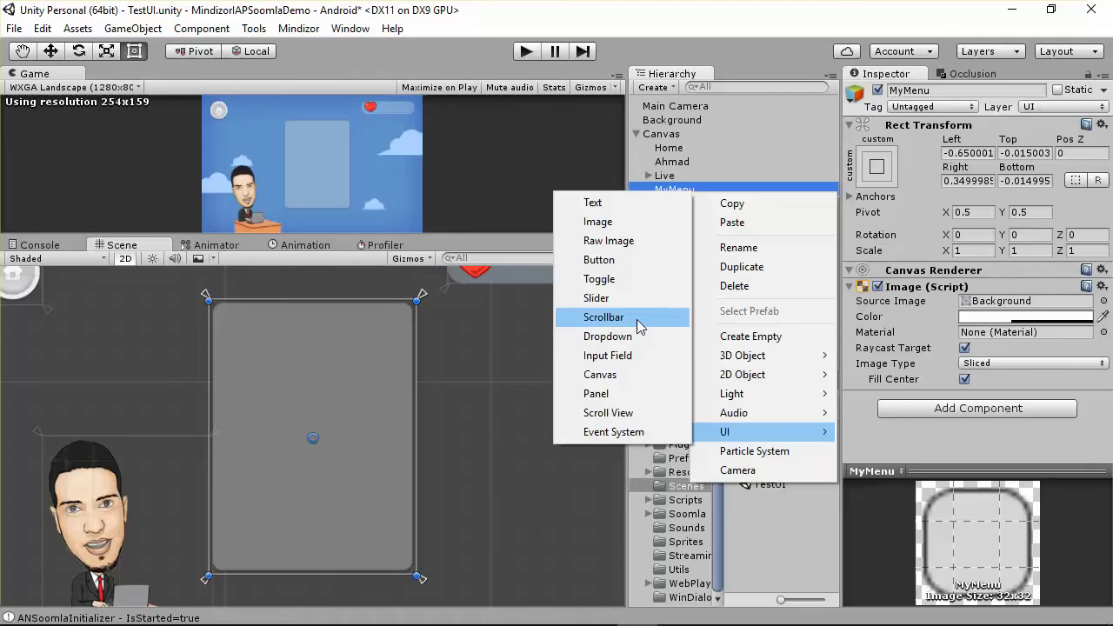
Create an empty child under MyMenu and name it Wrapper
click(671, 162)
click(674, 189)
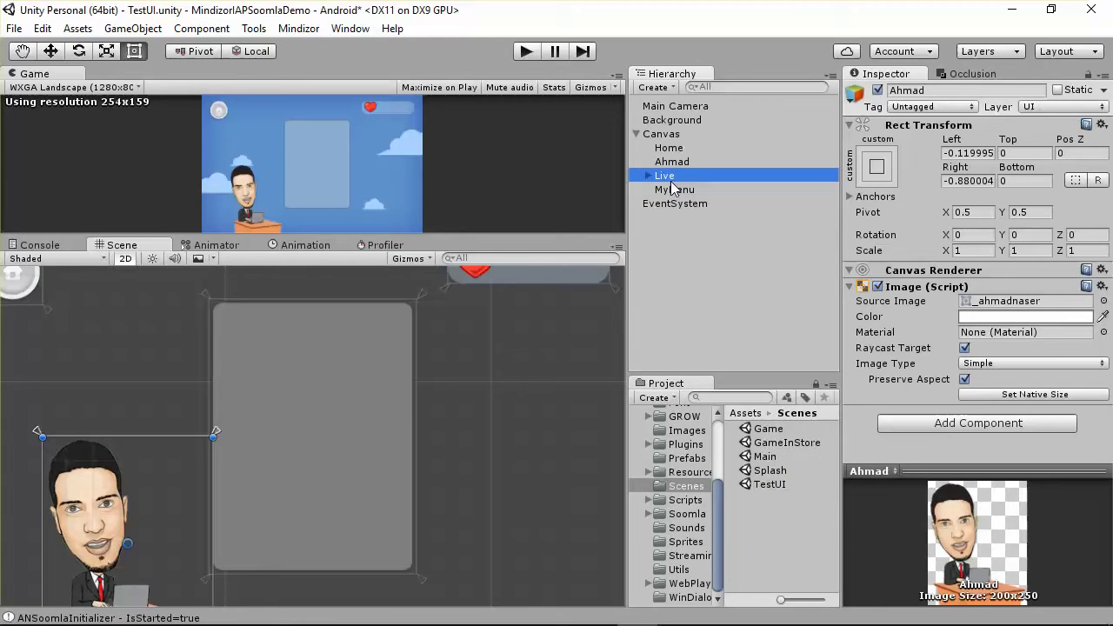
right_click(673, 190)
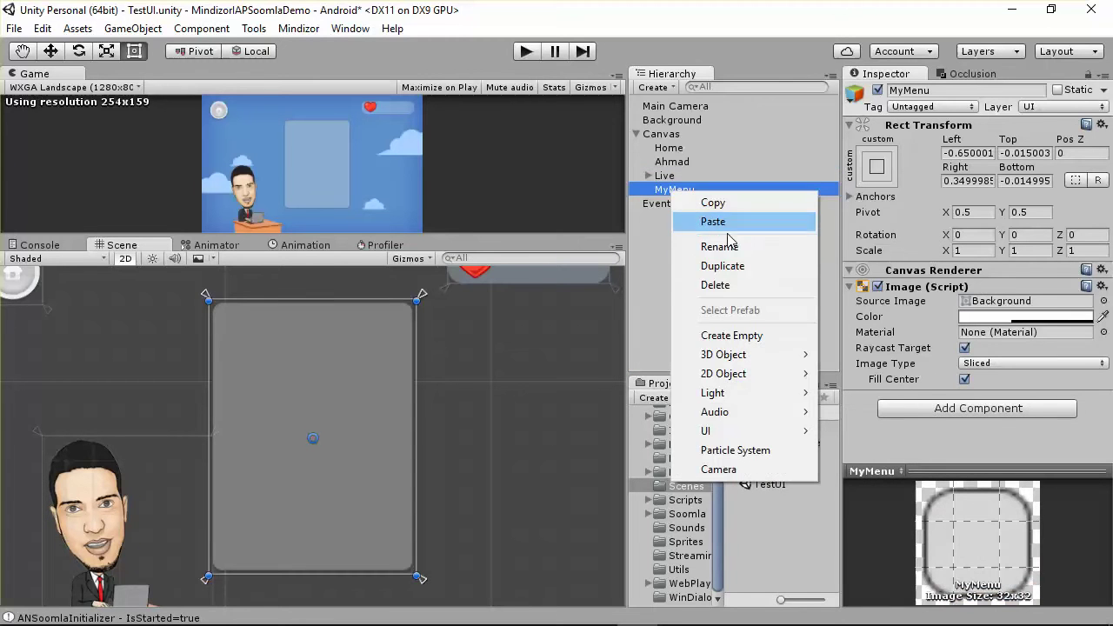
click(762, 345)
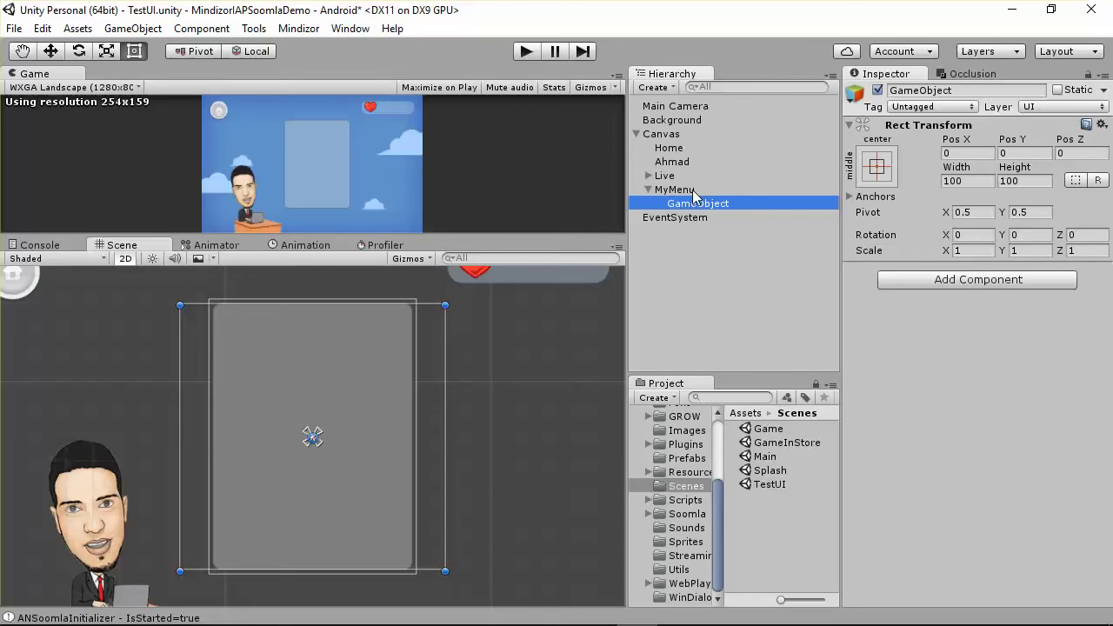
click(936, 89)
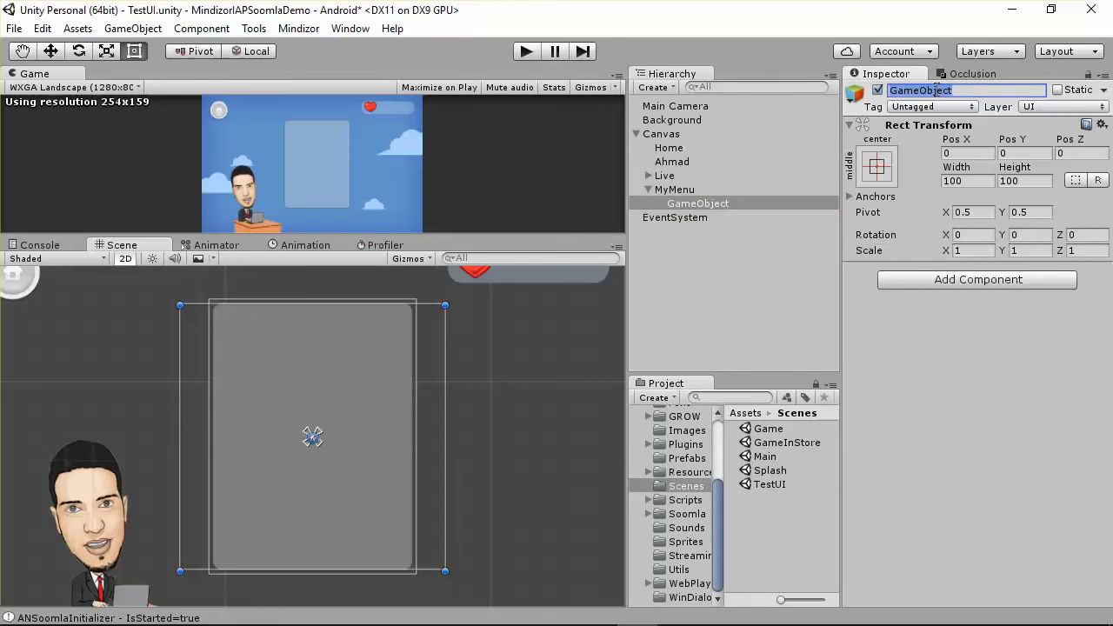
text(W)
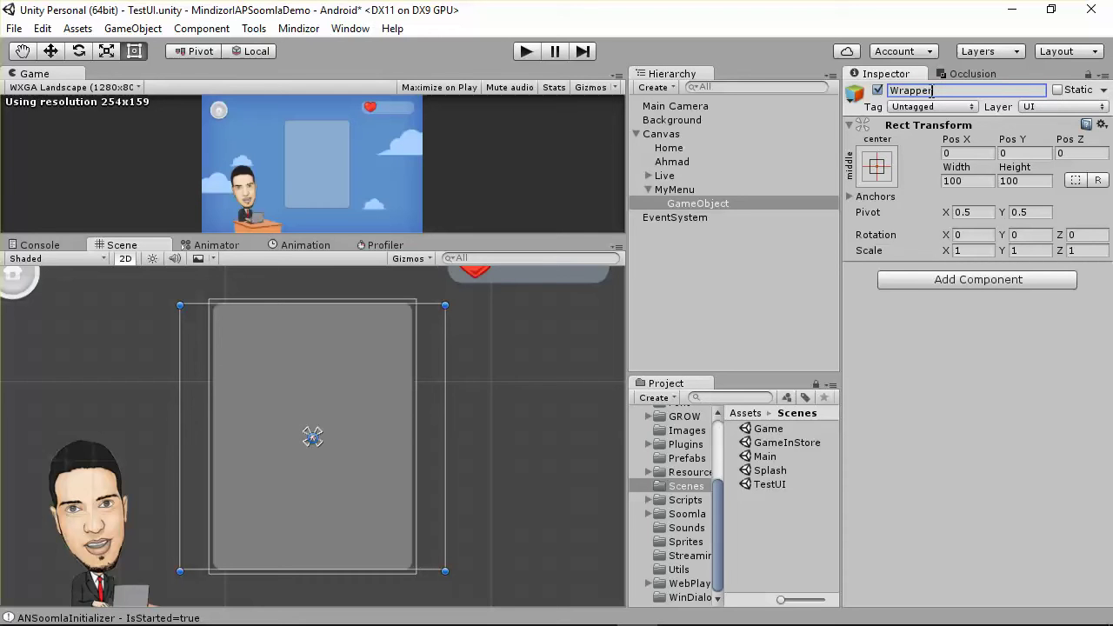
text(rapper)
key(Return)
Narrow Wrapper to 71.8 wide and pin its anchors to its corners to fill MyMenu
double_click(690, 204)
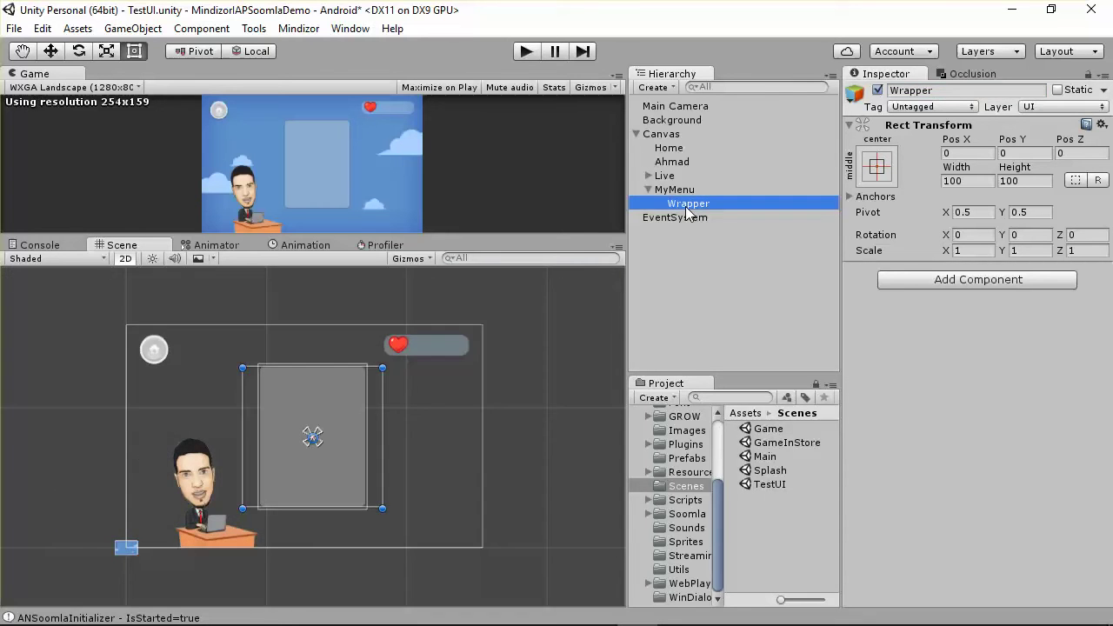
scroll(207, 395, up, 3)
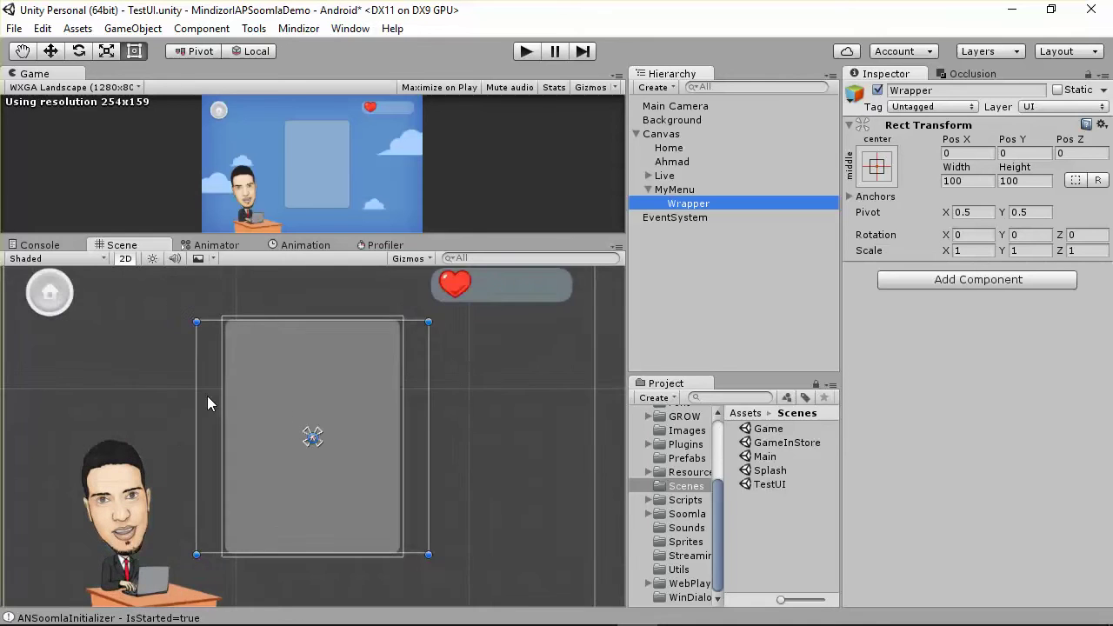
drag(171, 391, 211, 390)
drag(453, 407, 414, 406)
scroll(335, 406, up, 1)
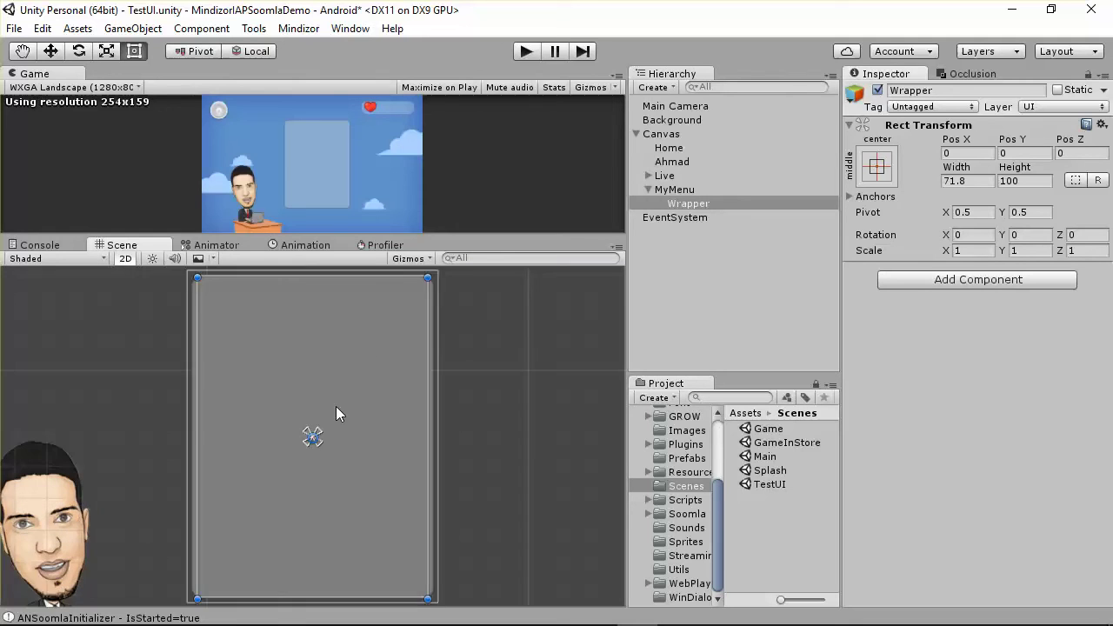
drag(315, 437, 426, 282)
drag(309, 443, 201, 598)
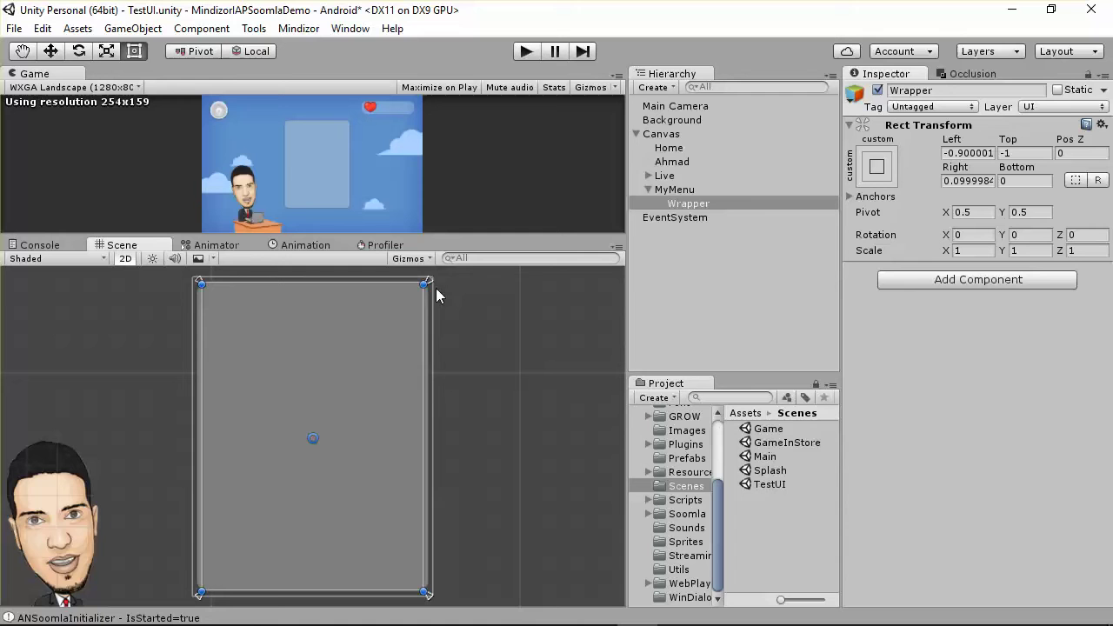
Add a Toggle inside Wrapper, then delete it as a mistake
click(691, 207)
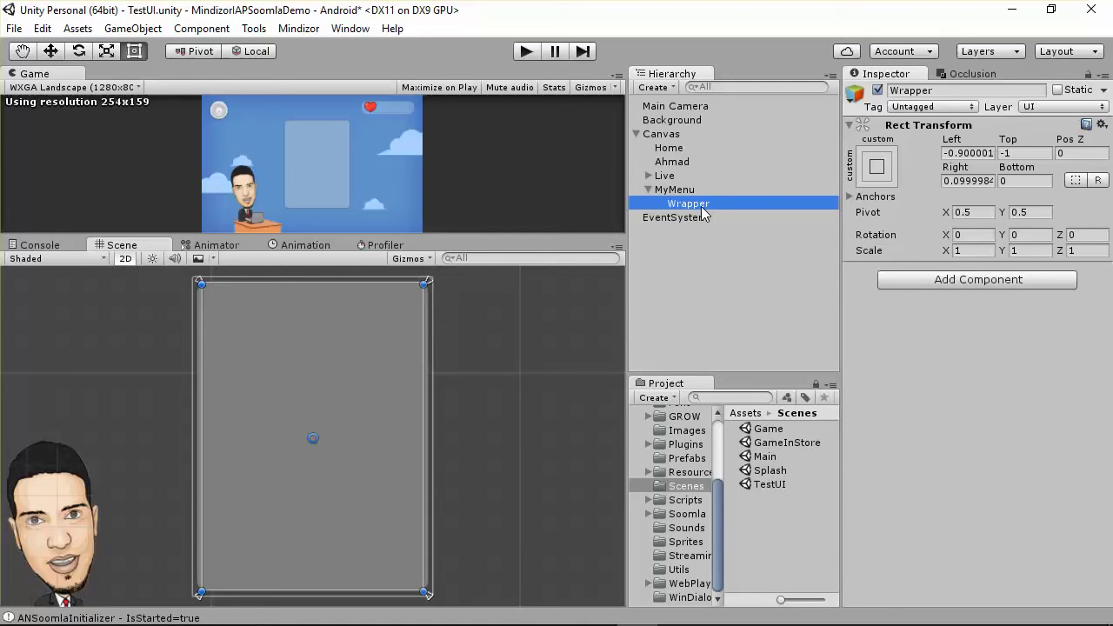
right_click(703, 213)
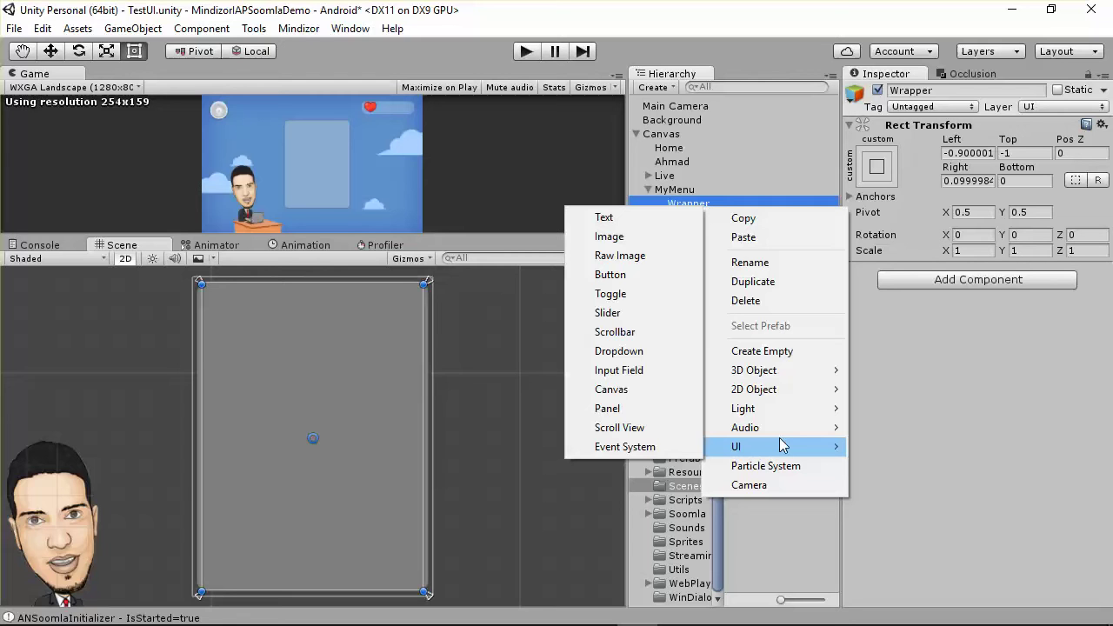
click(613, 296)
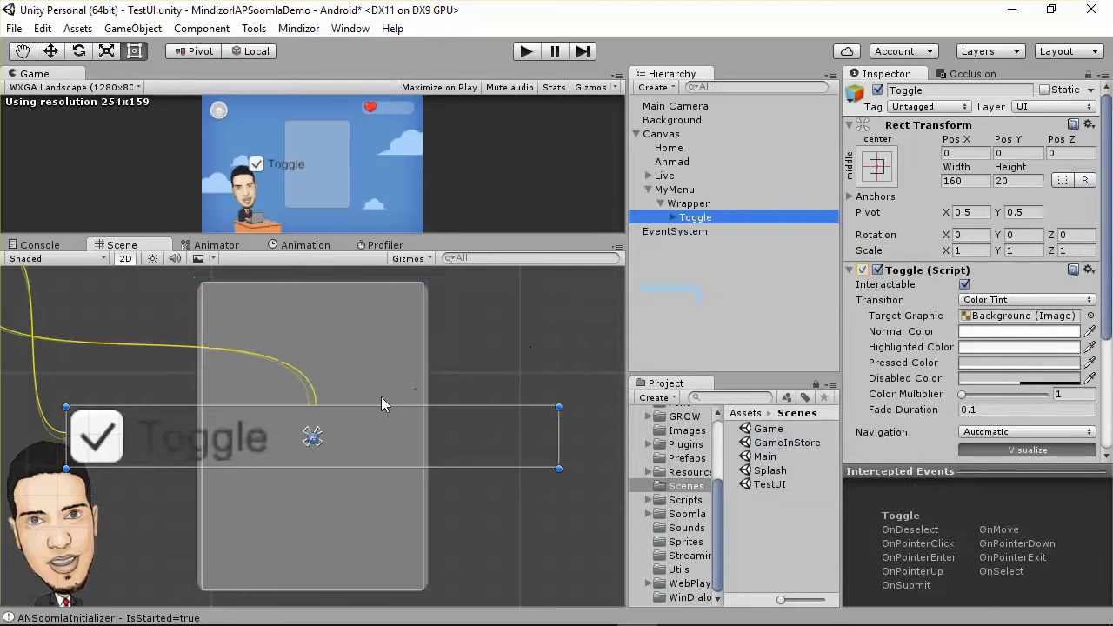
right_click(693, 218)
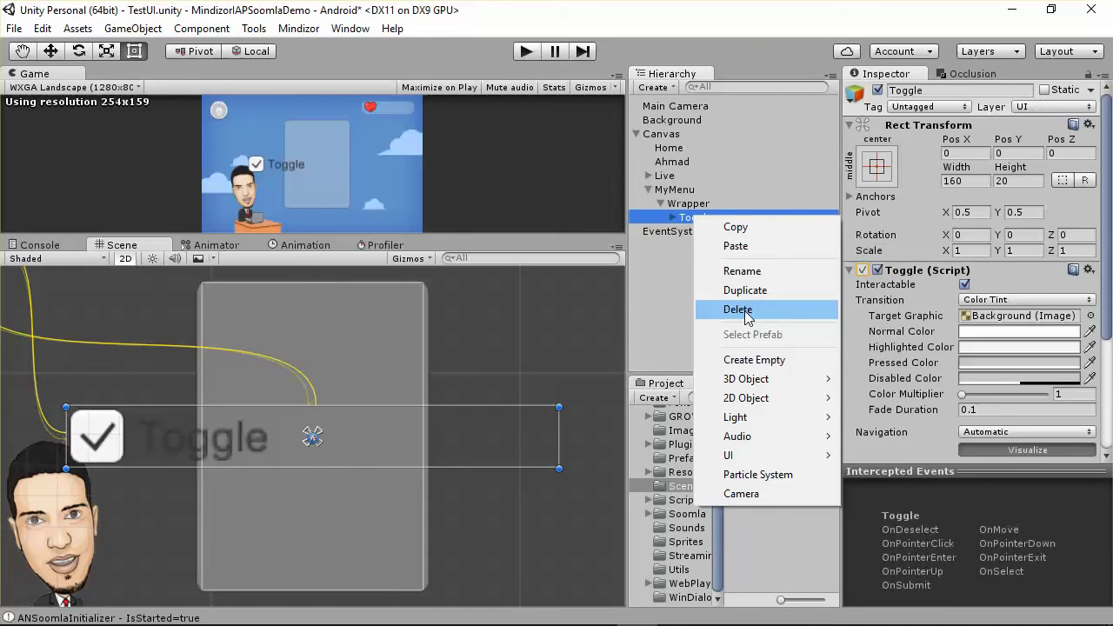
click(737, 309)
Add a UI Button inside Wrapper
click(683, 204)
right_click(683, 204)
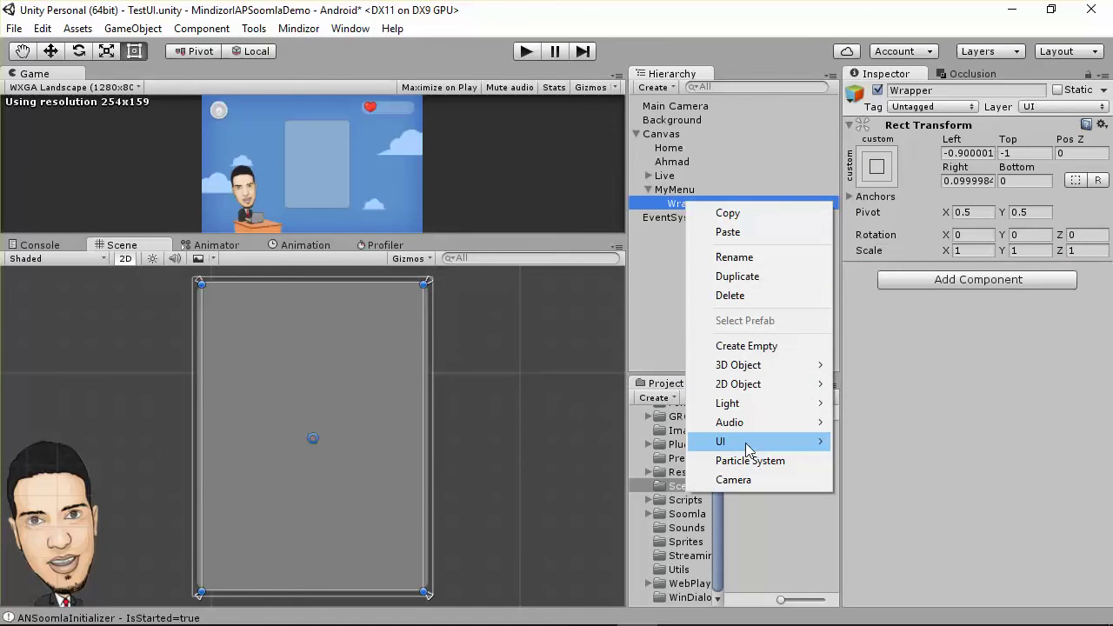
mouse_move(748, 447)
click(588, 269)
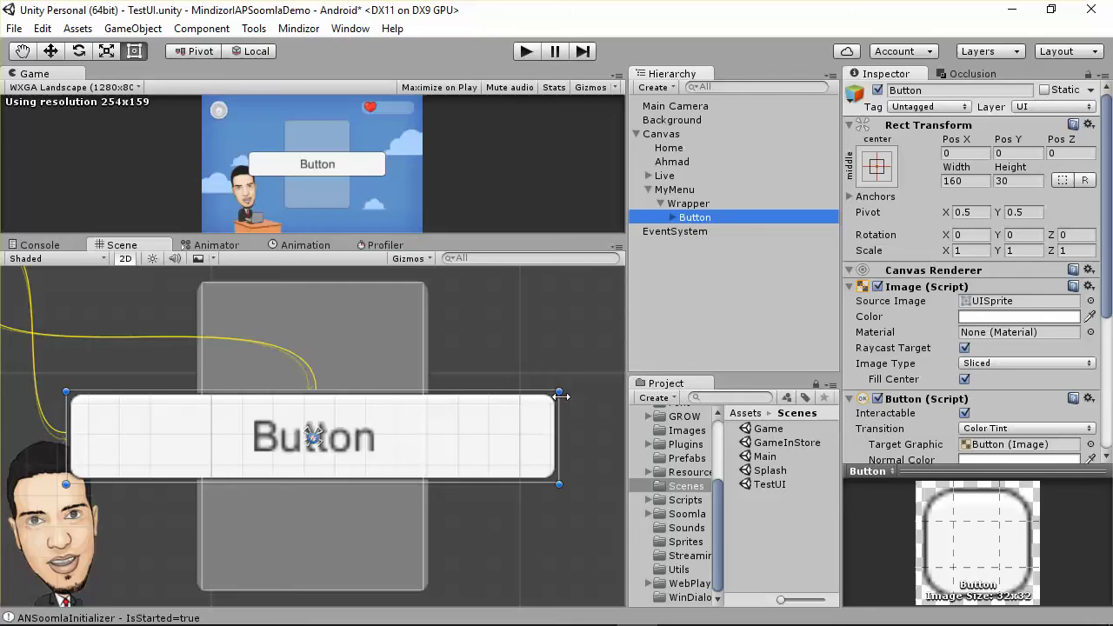
Shrink the Button to a thin bar centred at the top of the menu panel
drag(561, 392, 396, 415)
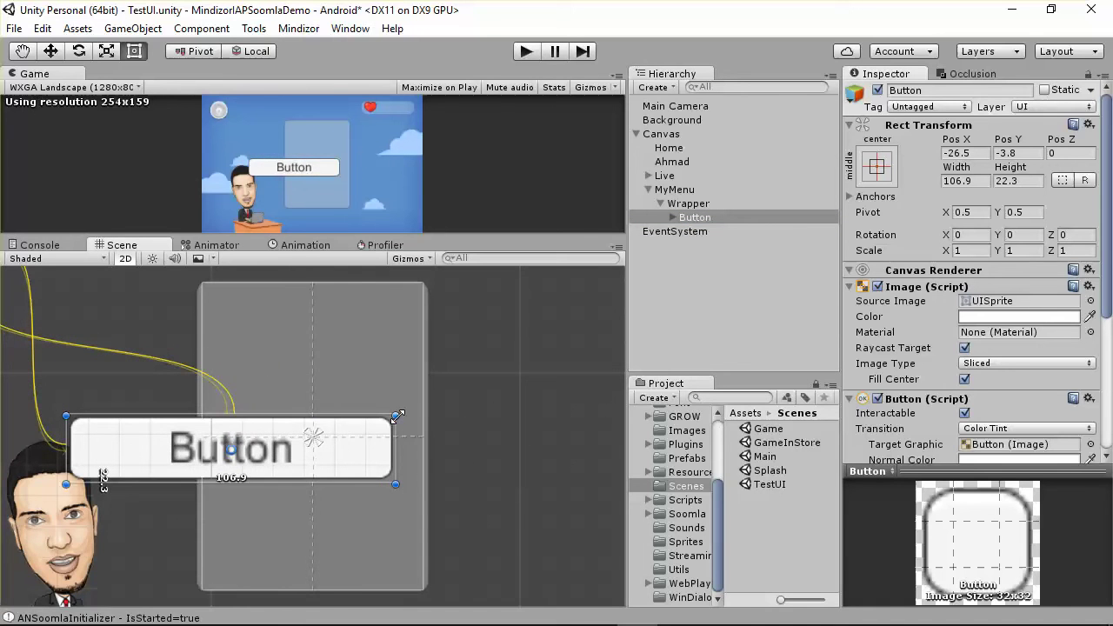
key(ctrl+z)
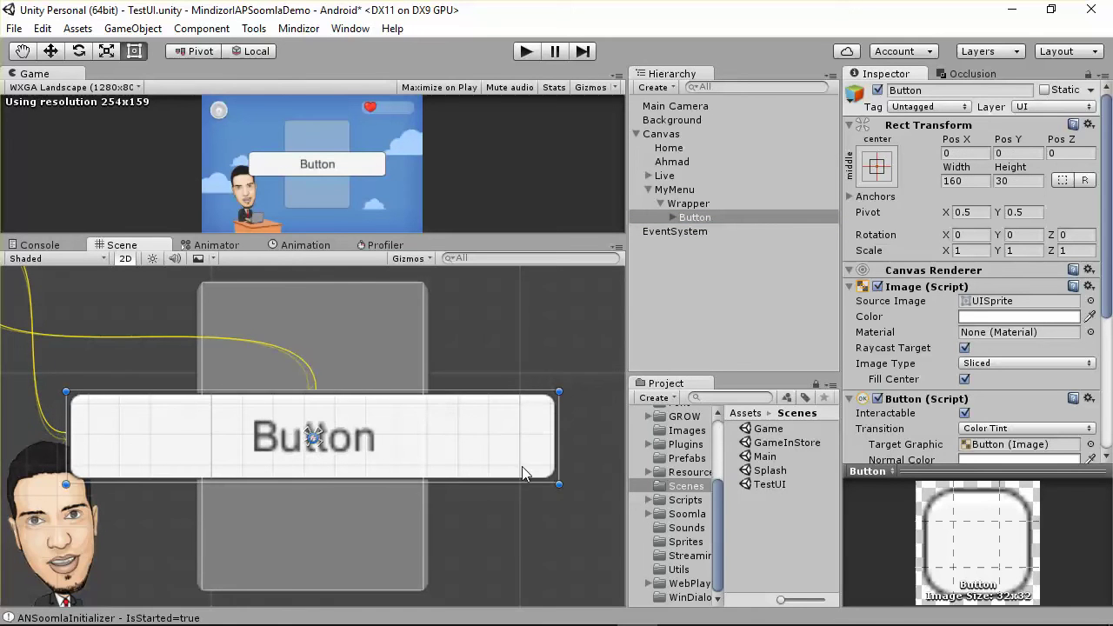
drag(560, 484, 371, 339)
click(293, 423)
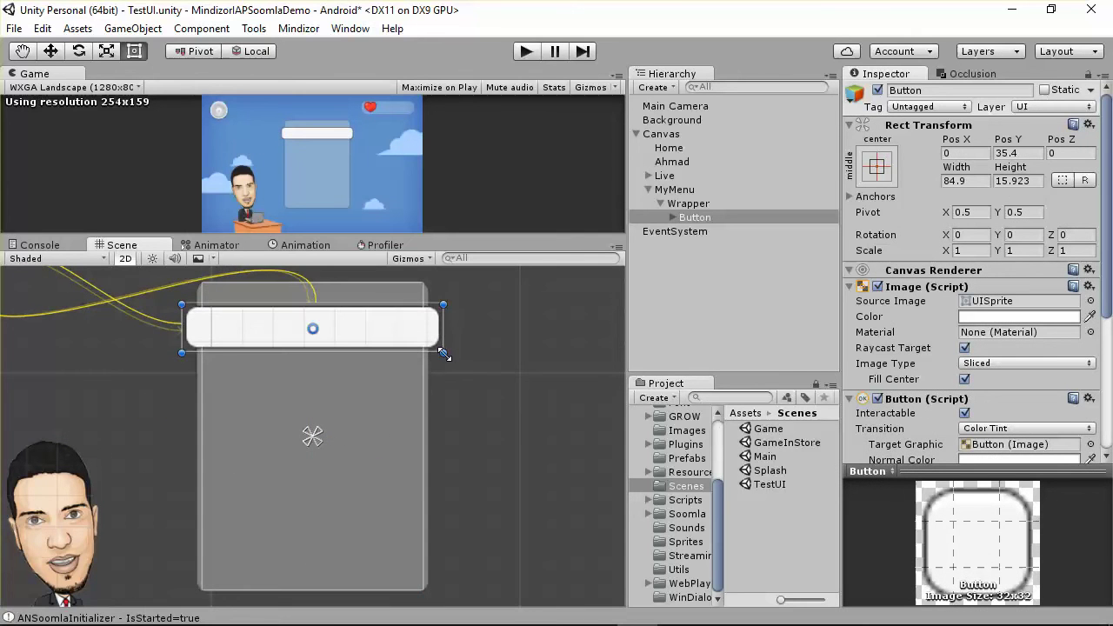
drag(443, 355, 355, 369)
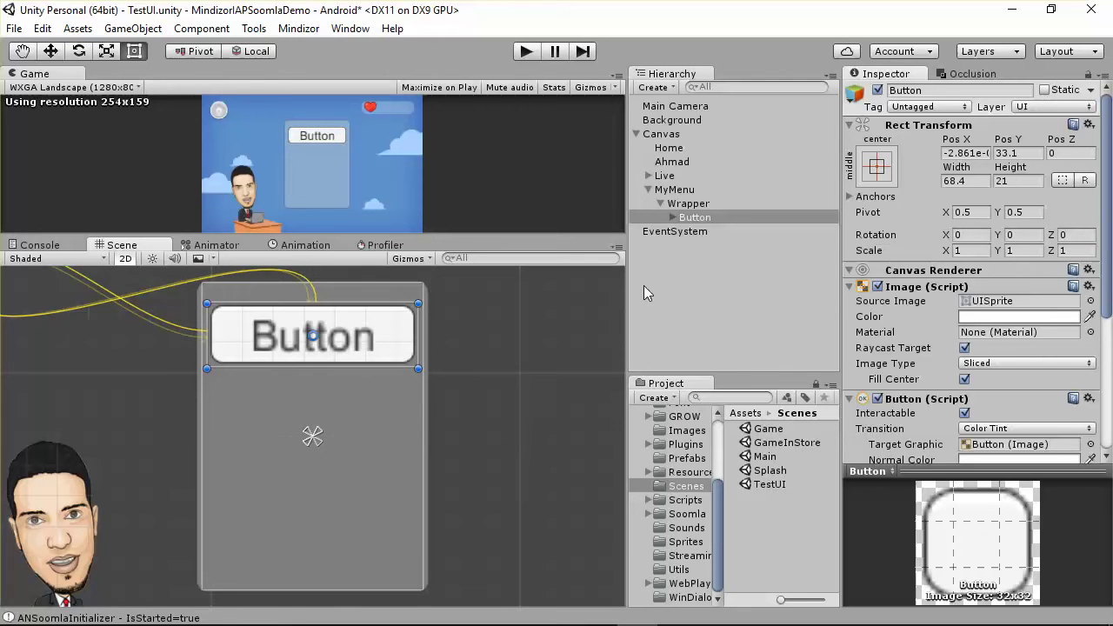
Pin the Button's anchors to its top-right and bottom-left corners
double_click(696, 217)
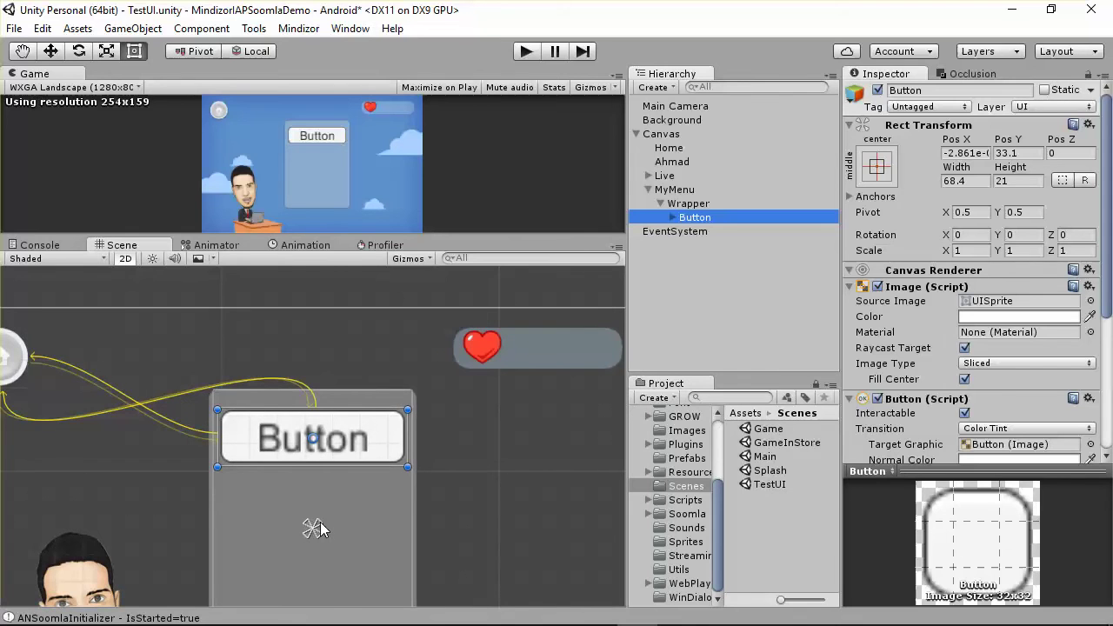
drag(316, 528, 412, 412)
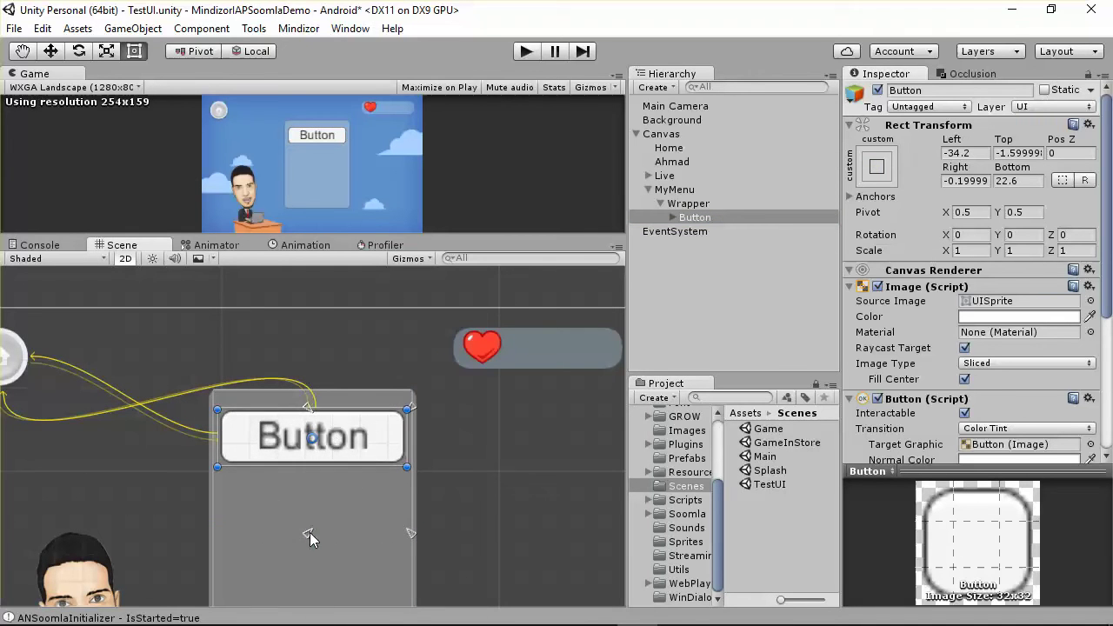
drag(309, 532, 217, 468)
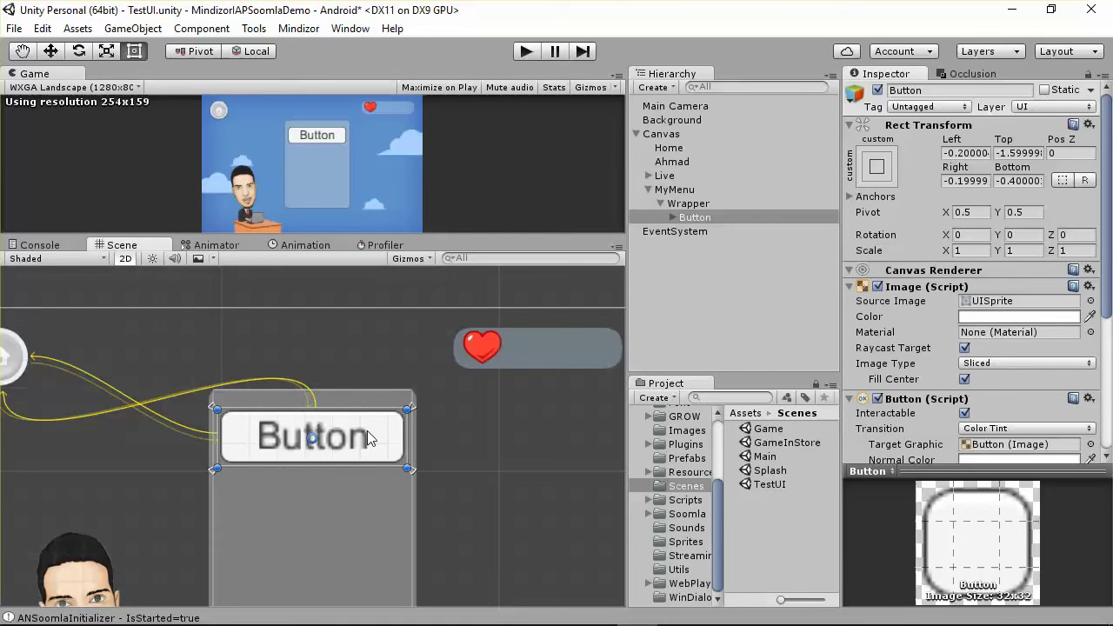
scroll(390, 458, up, 2)
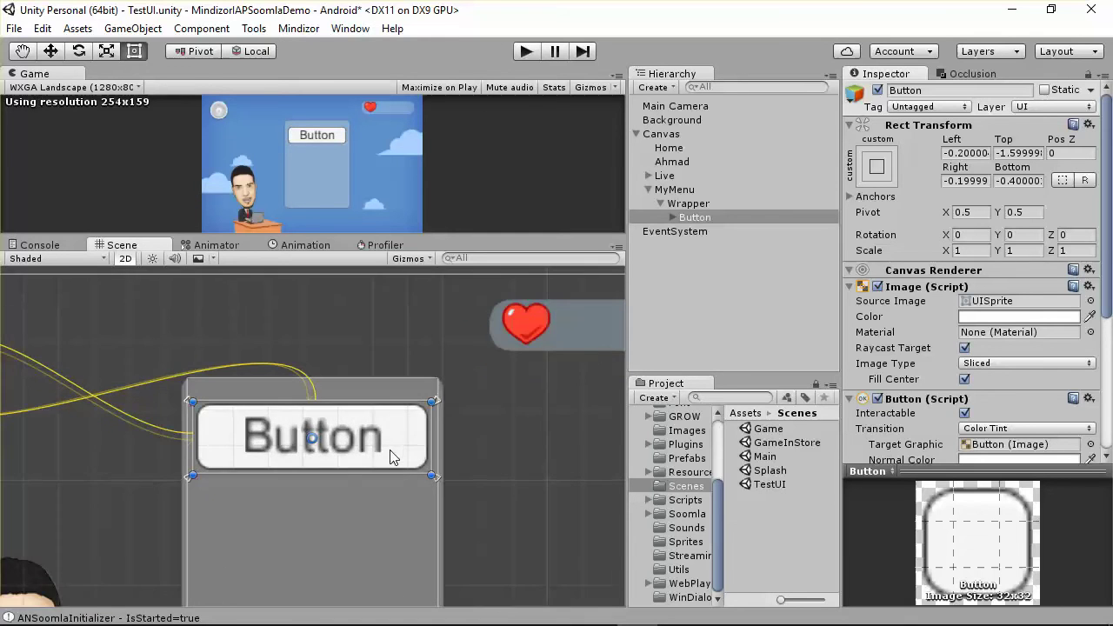
scroll(378, 435, up, 1)
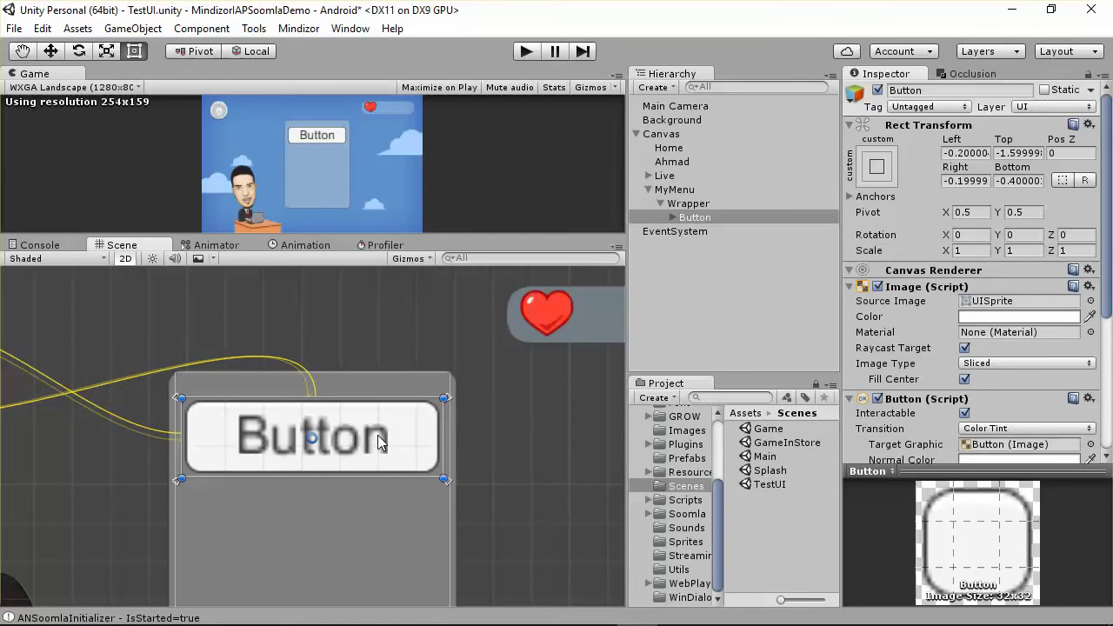
Add a Vertical Layout Group component to Wrapper
click(681, 207)
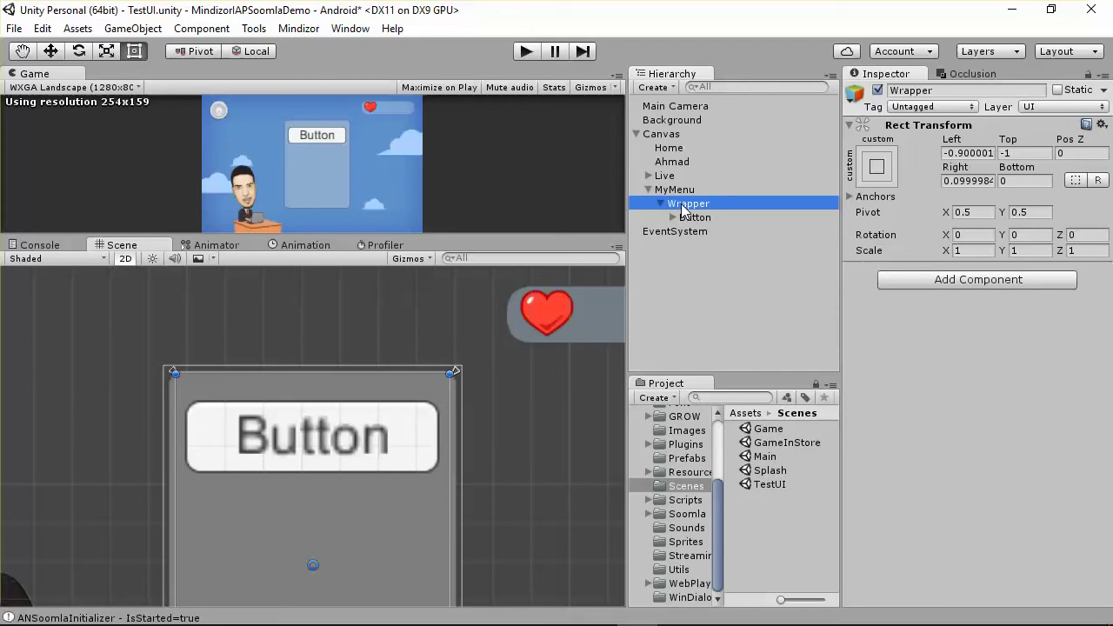
click(973, 279)
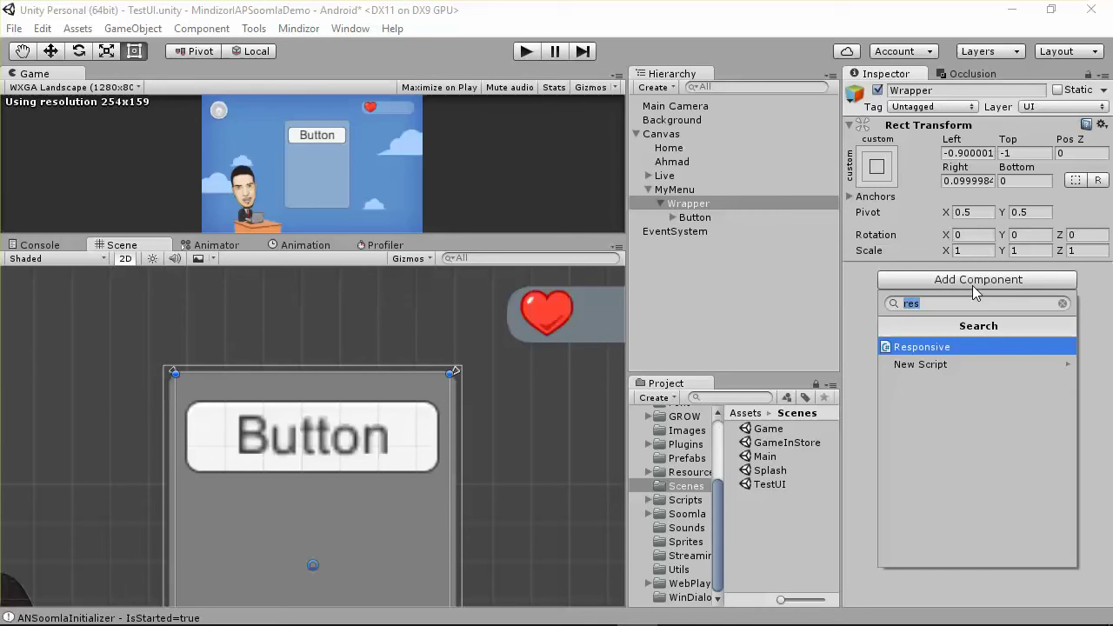
text(lau)
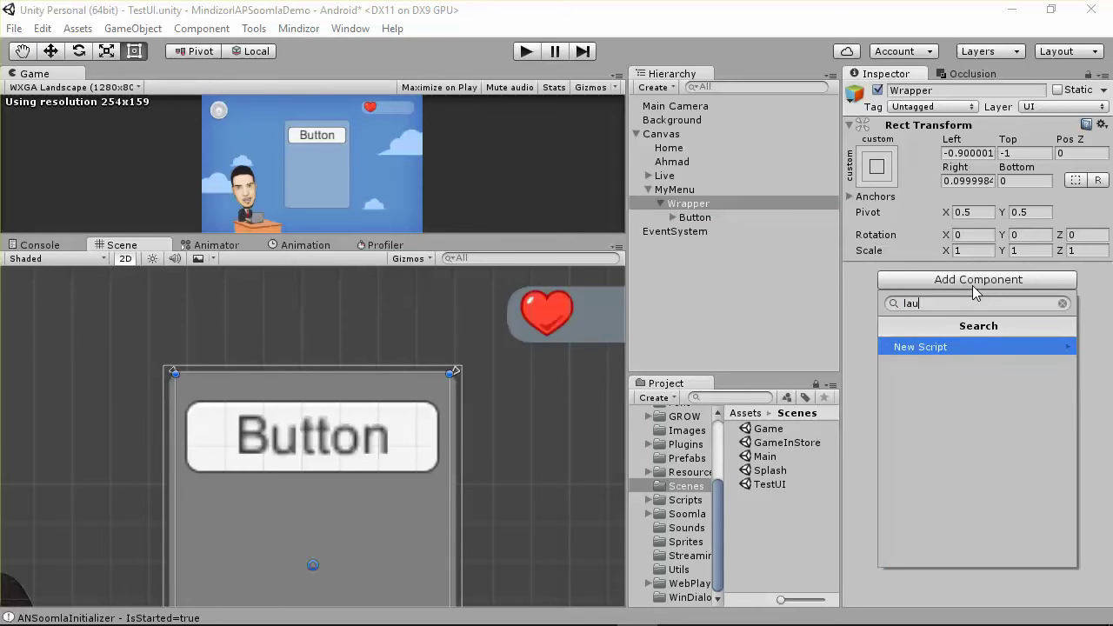
key(BackSpace)
text(y)
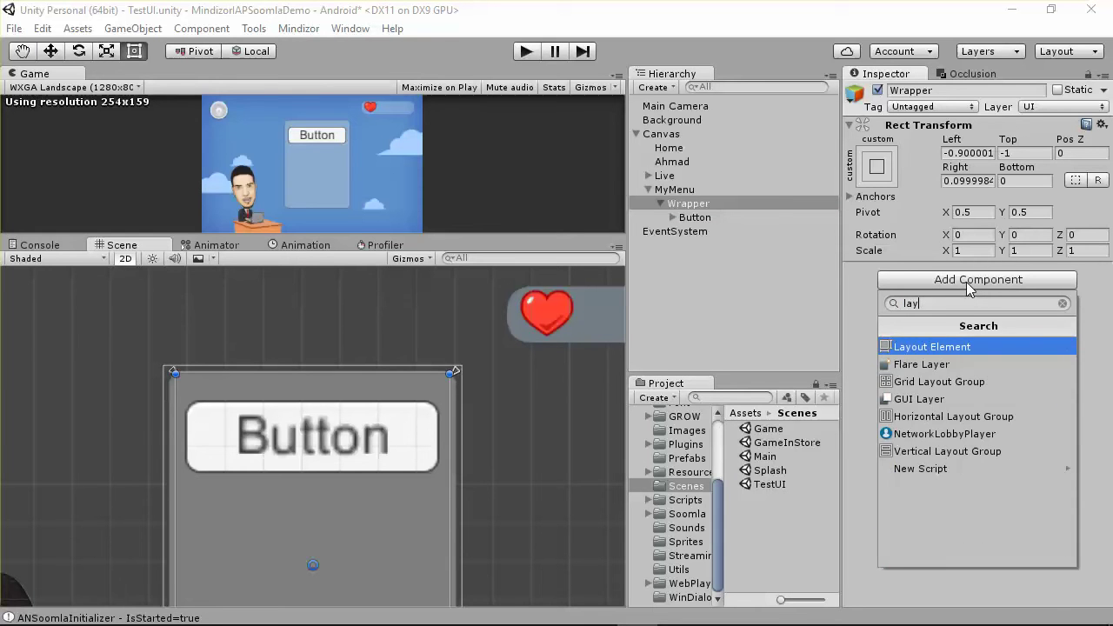
click(941, 453)
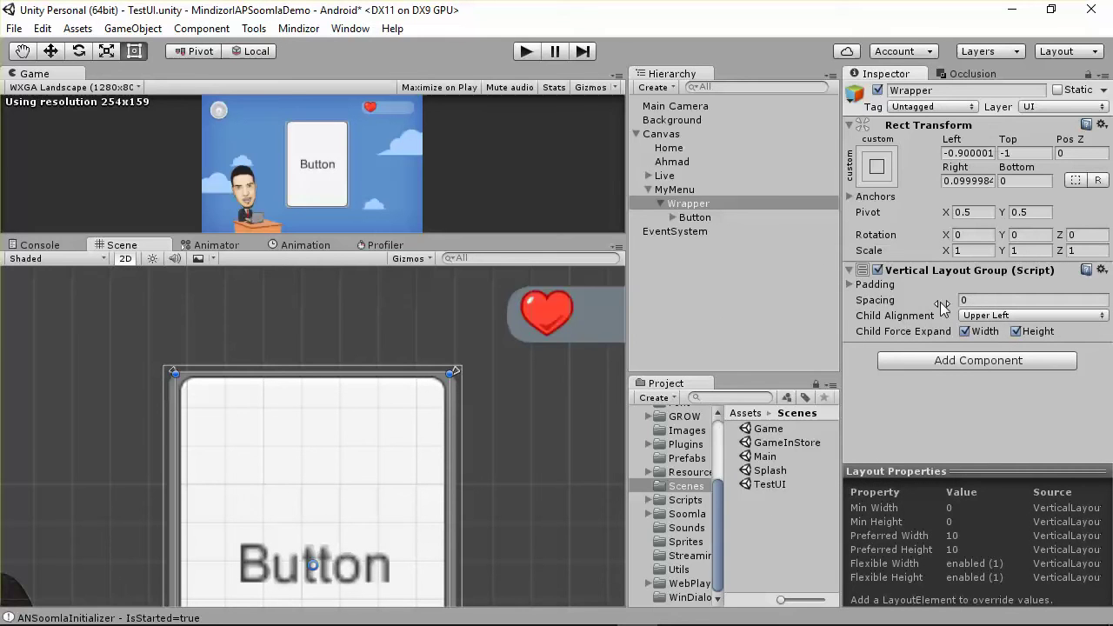
Keep Upper Left child alignment and check the spacing is 0
click(1006, 318)
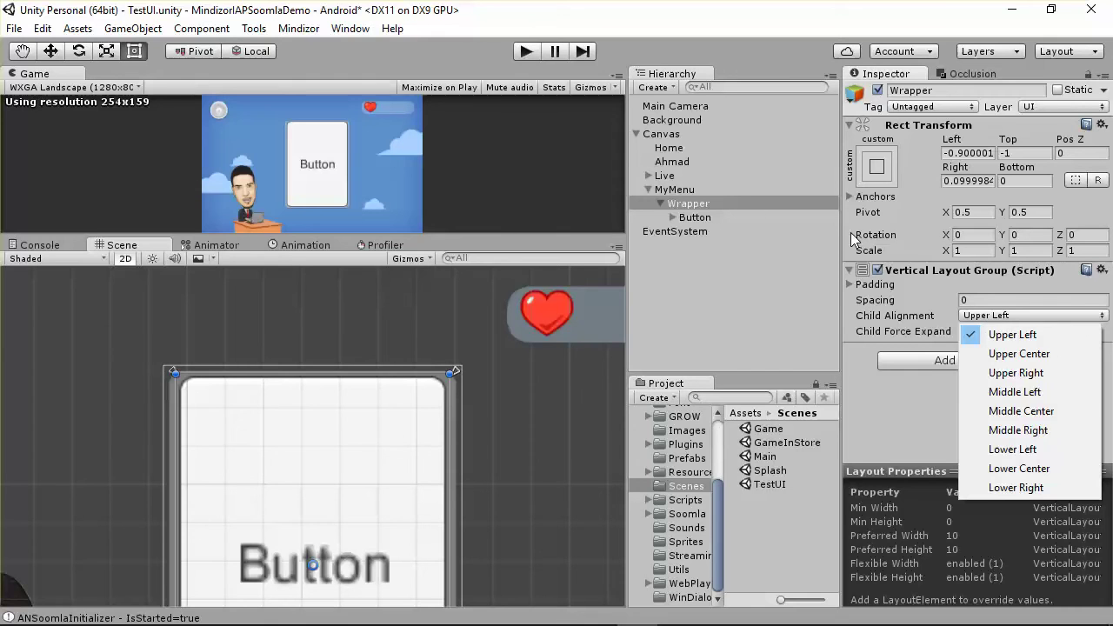
click(1042, 344)
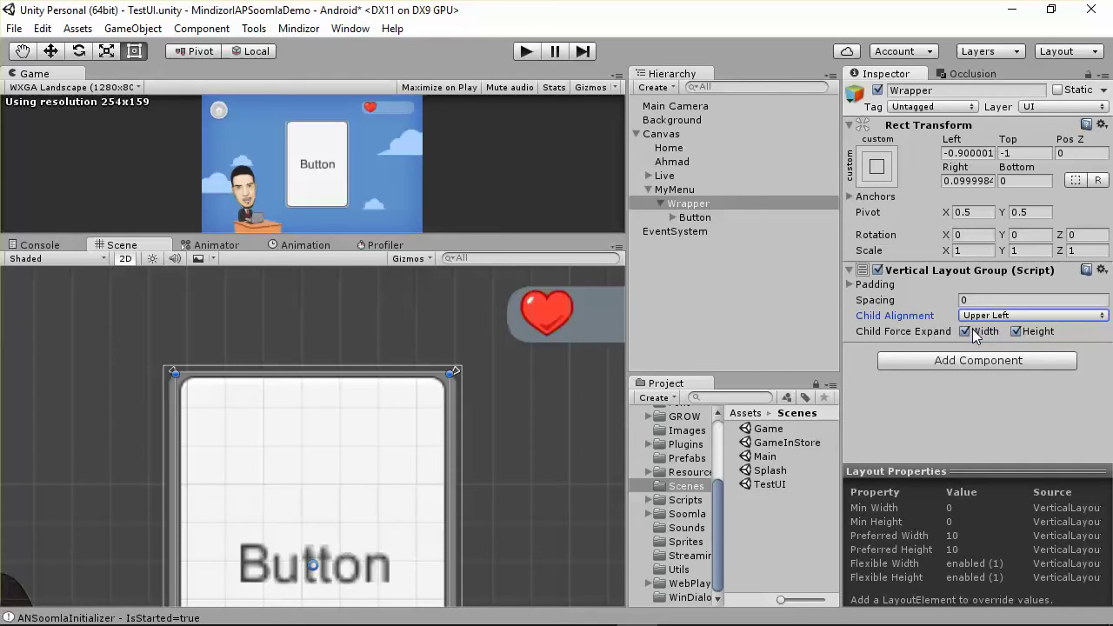
click(978, 300)
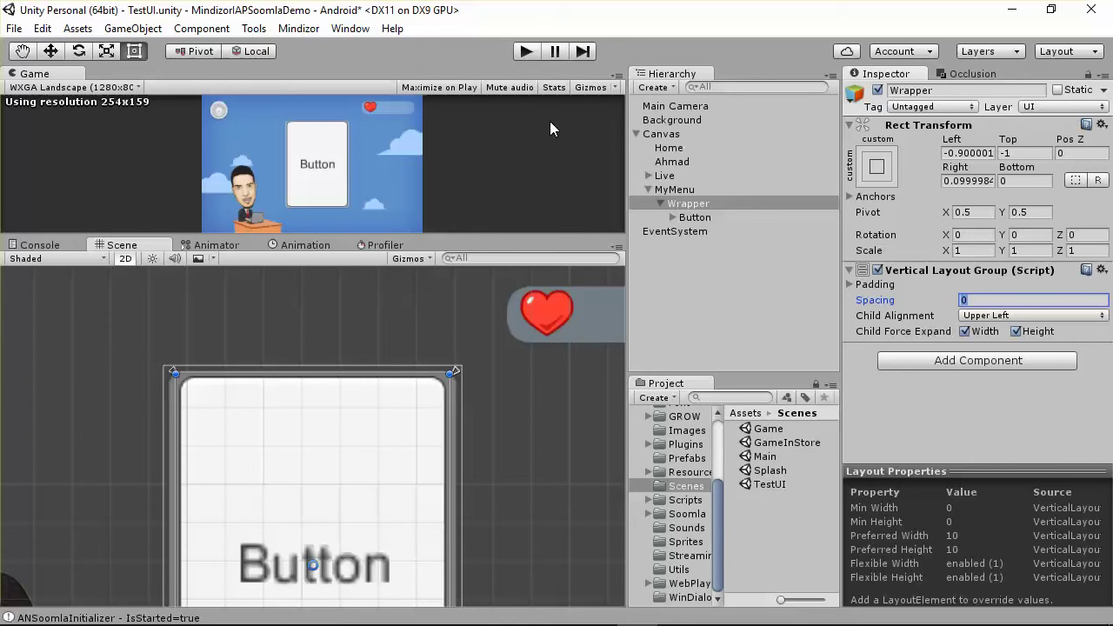
Inspect the Button and switch off Wrapper's Vertical Layout Group
click(706, 217)
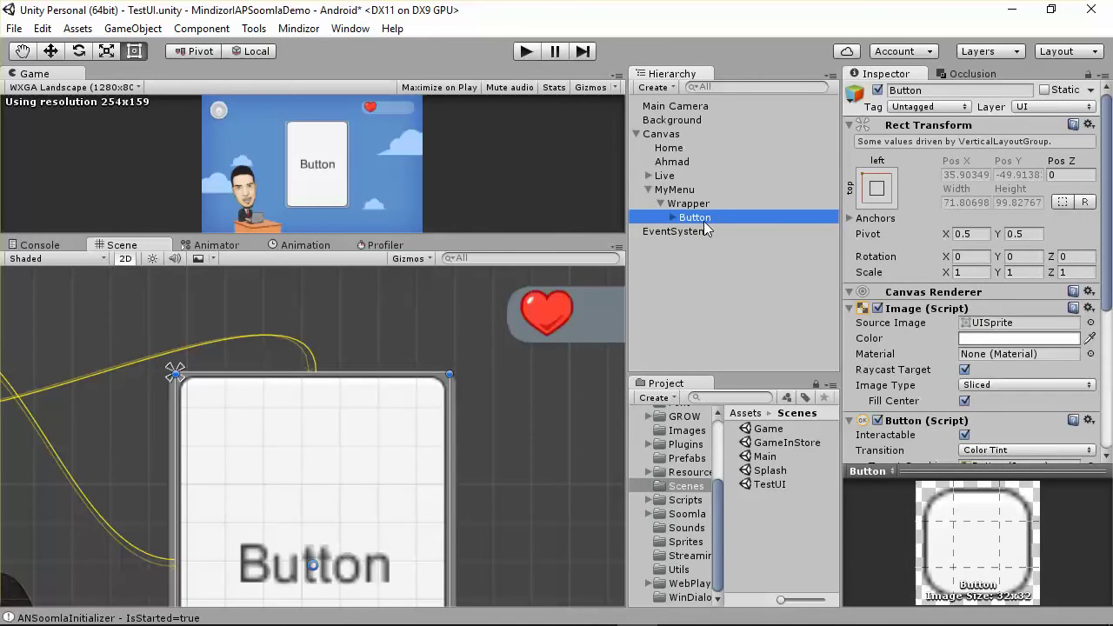
key(f)
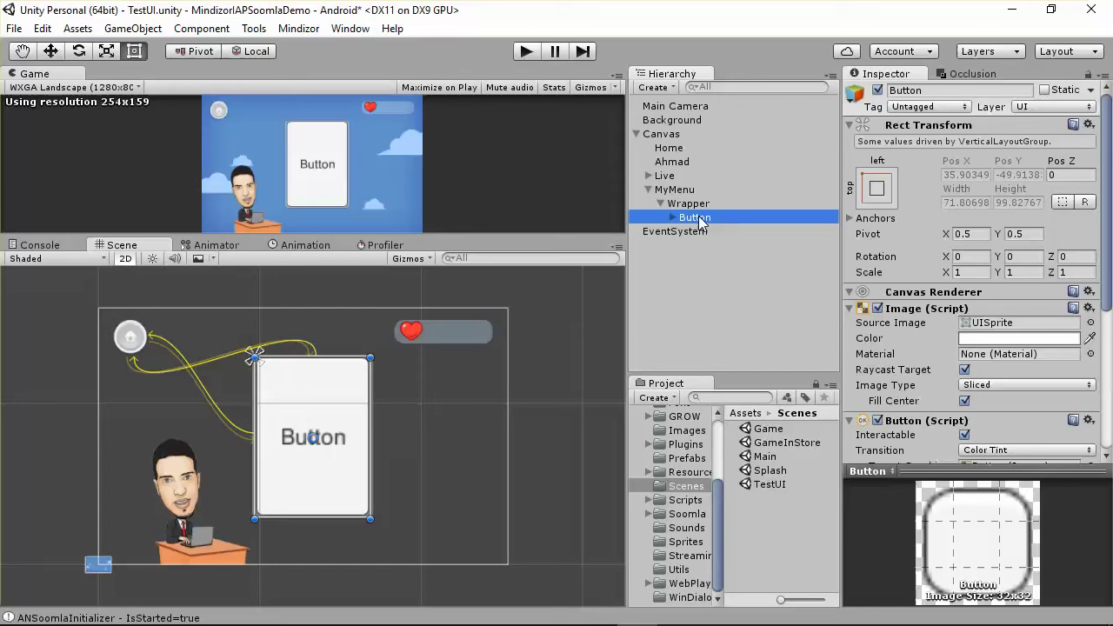
click(672, 218)
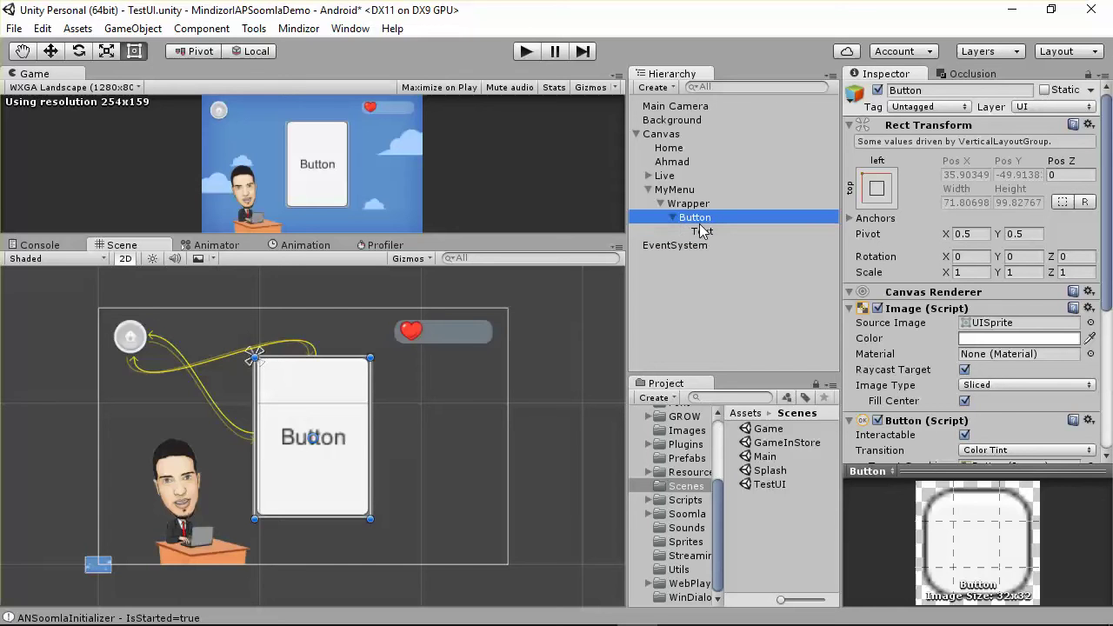
click(691, 204)
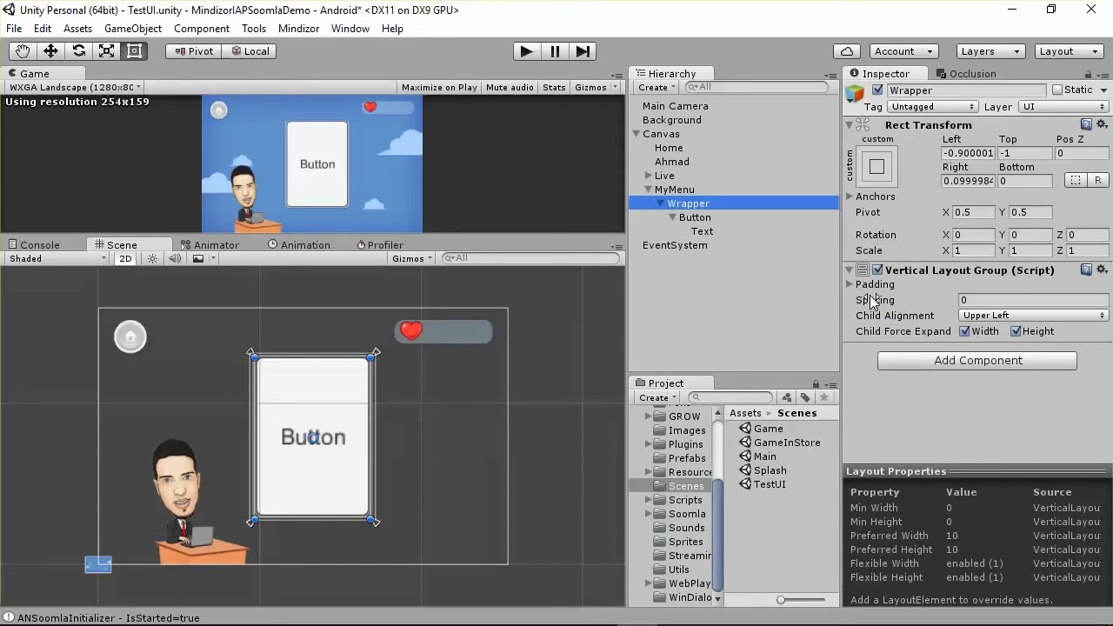
click(878, 270)
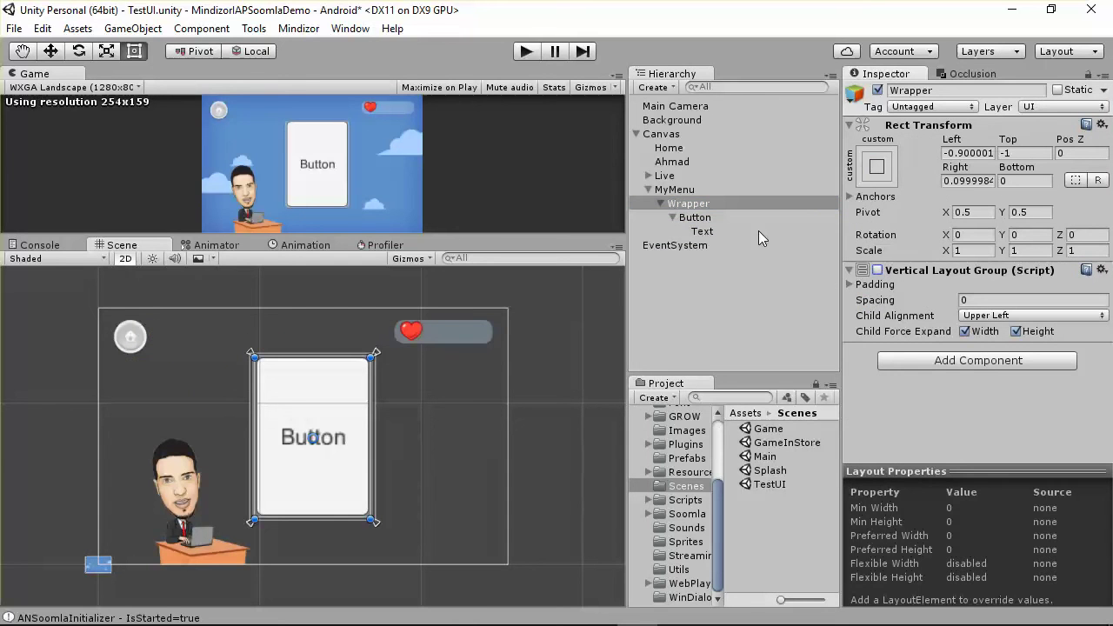
Move the Button under MyMenu, right of the panel, and shorten it to 22 units
click(696, 218)
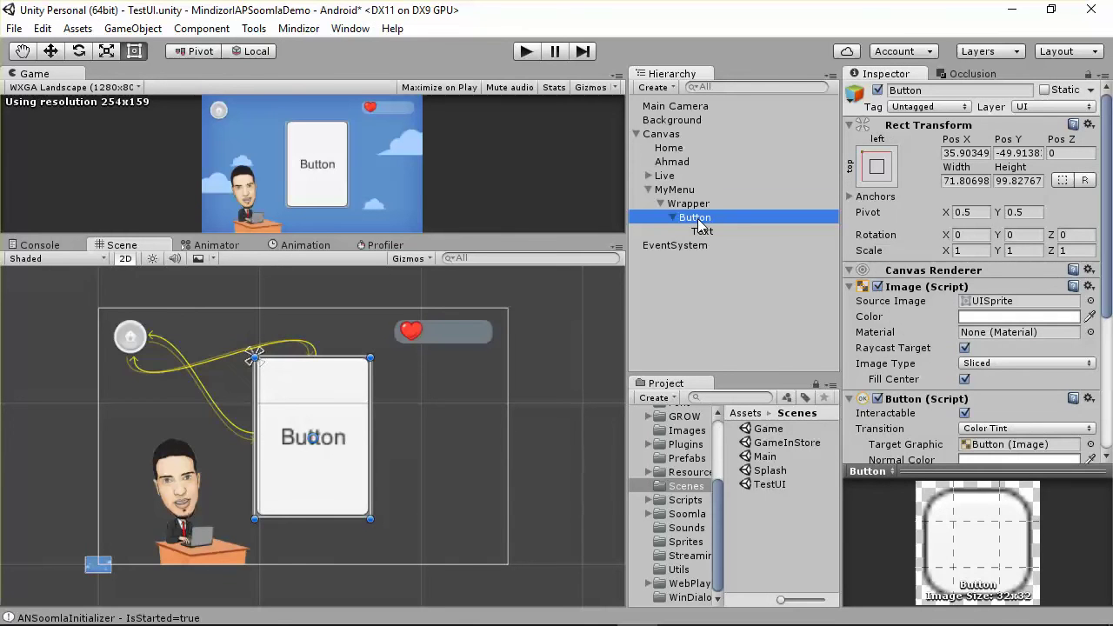
scroll(339, 393, up, 2)
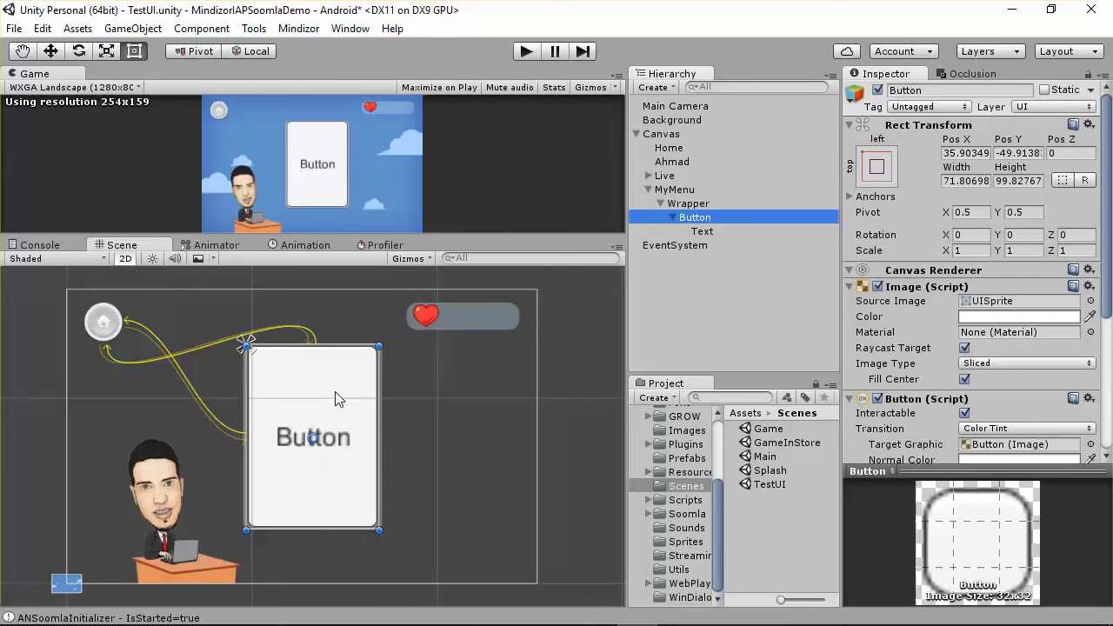
mouse_move(698, 219)
mouse_down()
mouse_move(706, 201)
mouse_move(683, 205)
mouse_up()
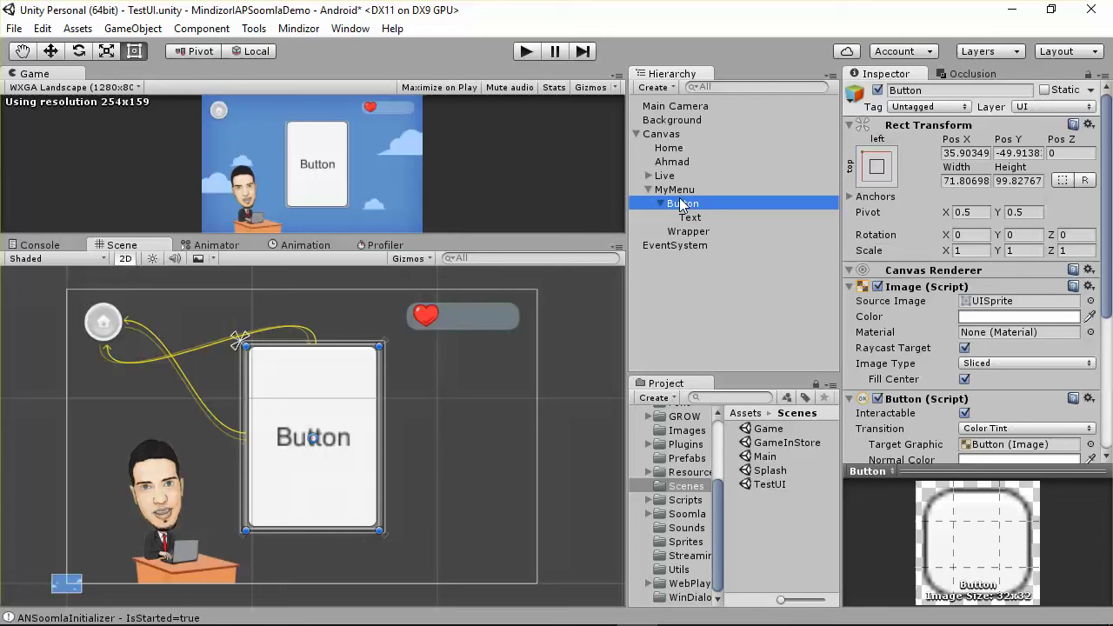
drag(333, 422, 533, 453)
drag(520, 556, 538, 417)
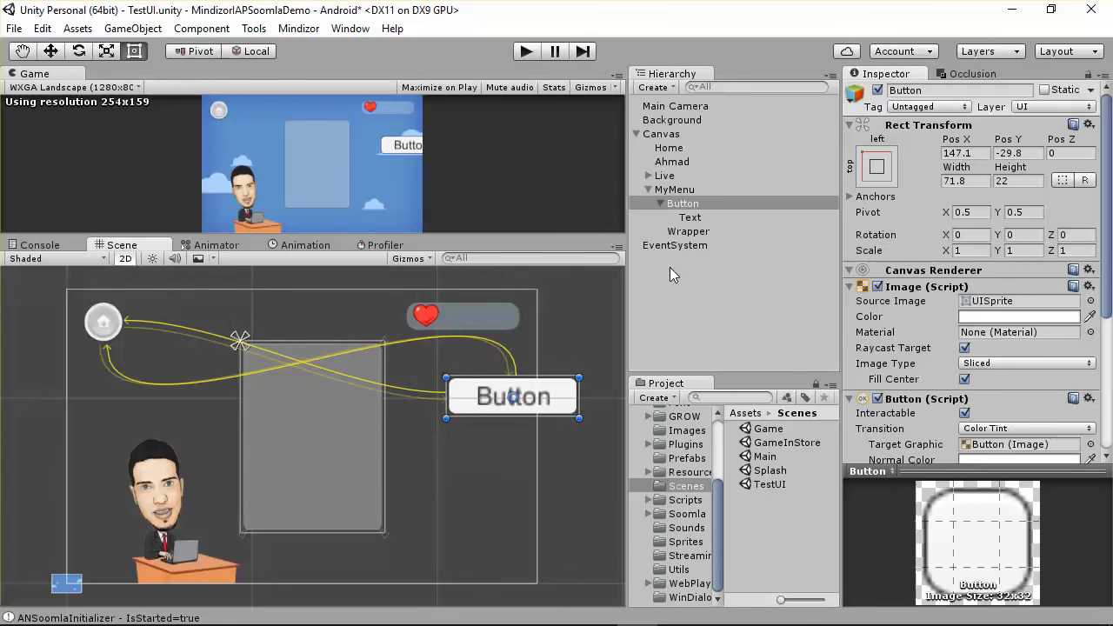
scroll(551, 414, up, 2)
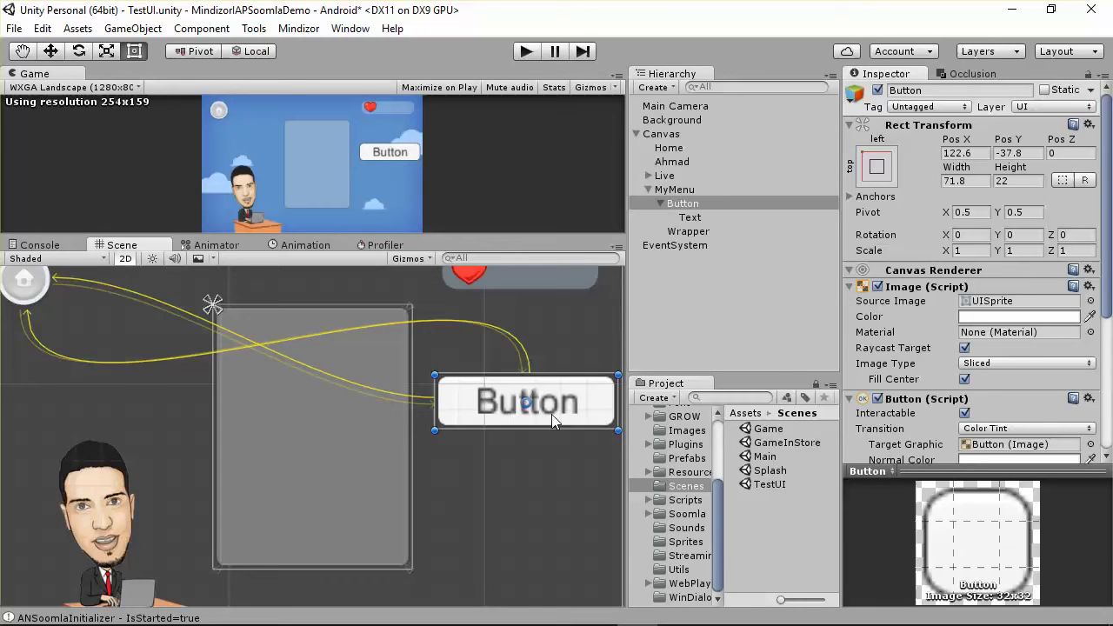
click(572, 414)
click(661, 134)
Select the Button and zoom the Scene view to fit it
scroll(317, 424, up, 1)
click(689, 217)
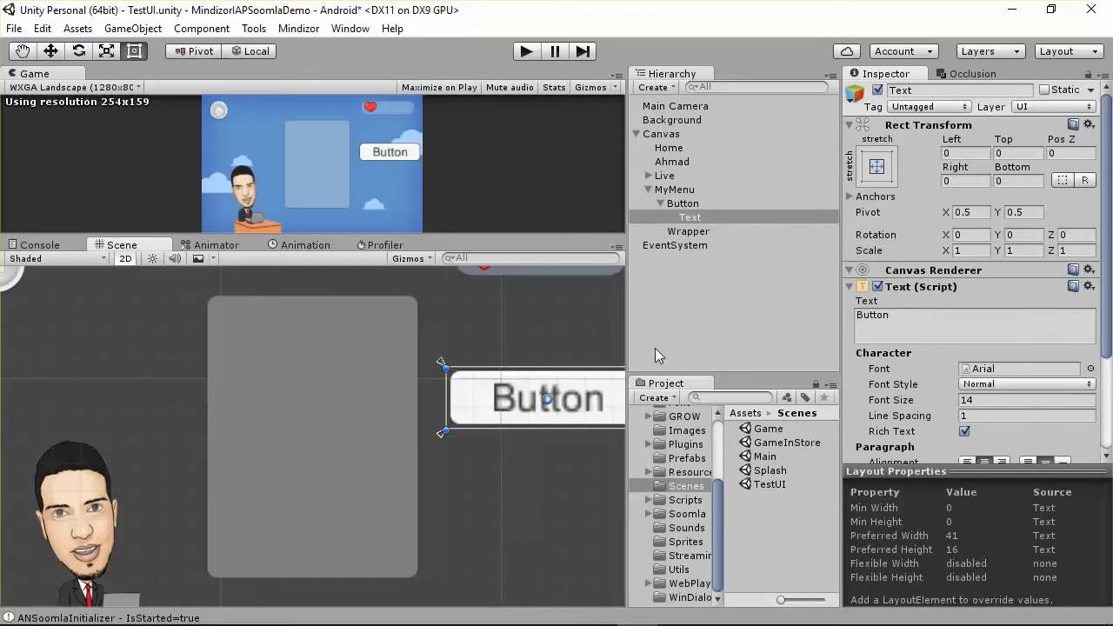
double_click(700, 217)
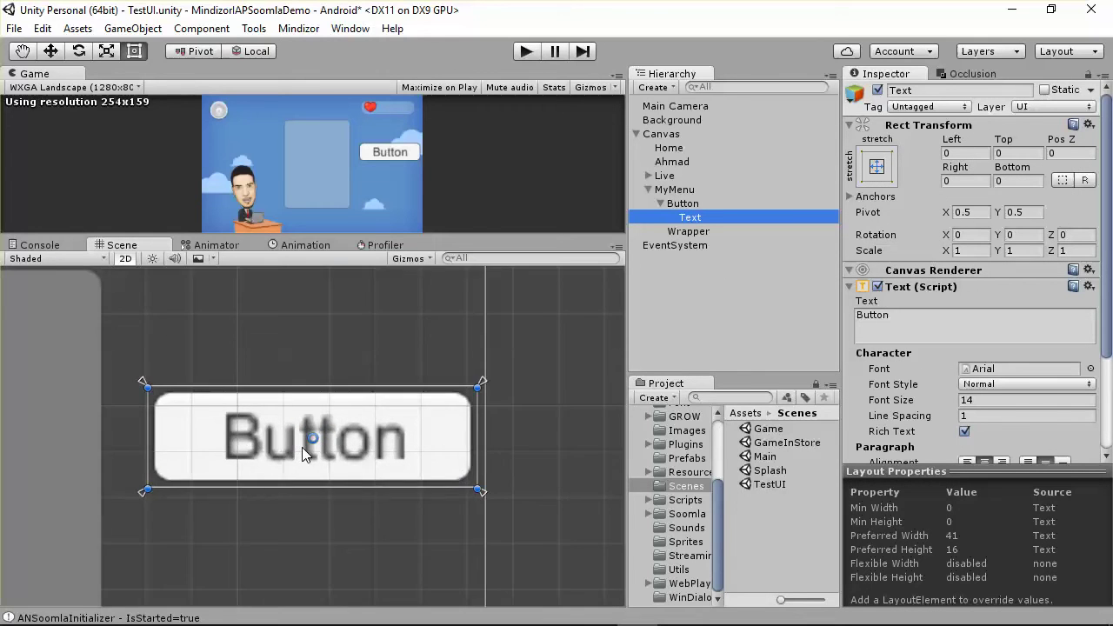
scroll(415, 440, down, 1)
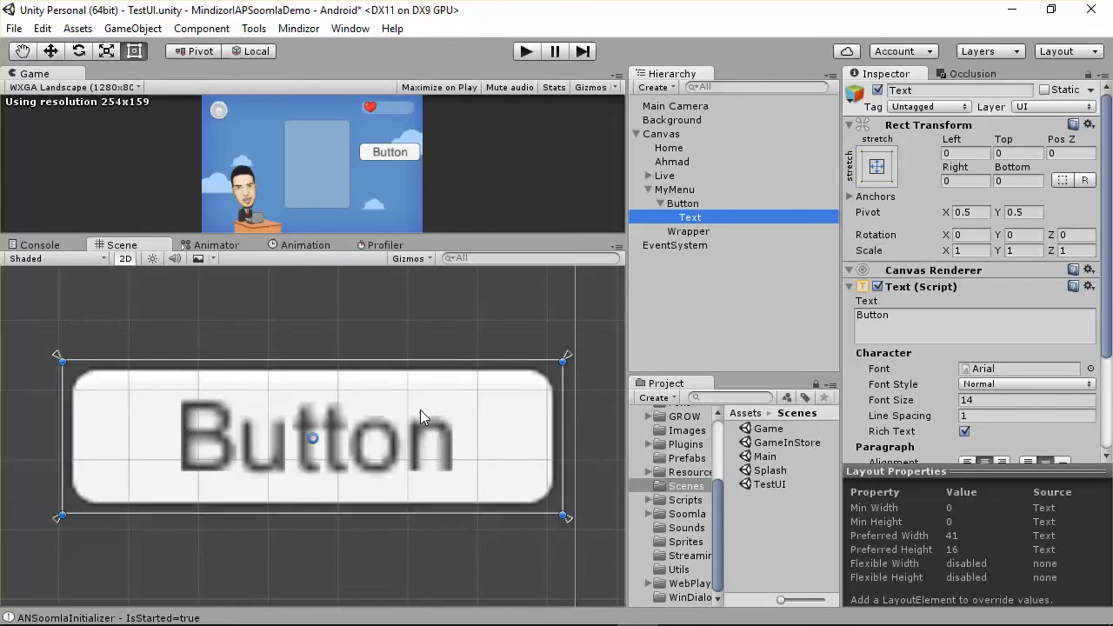
scroll(419, 409, down, 1)
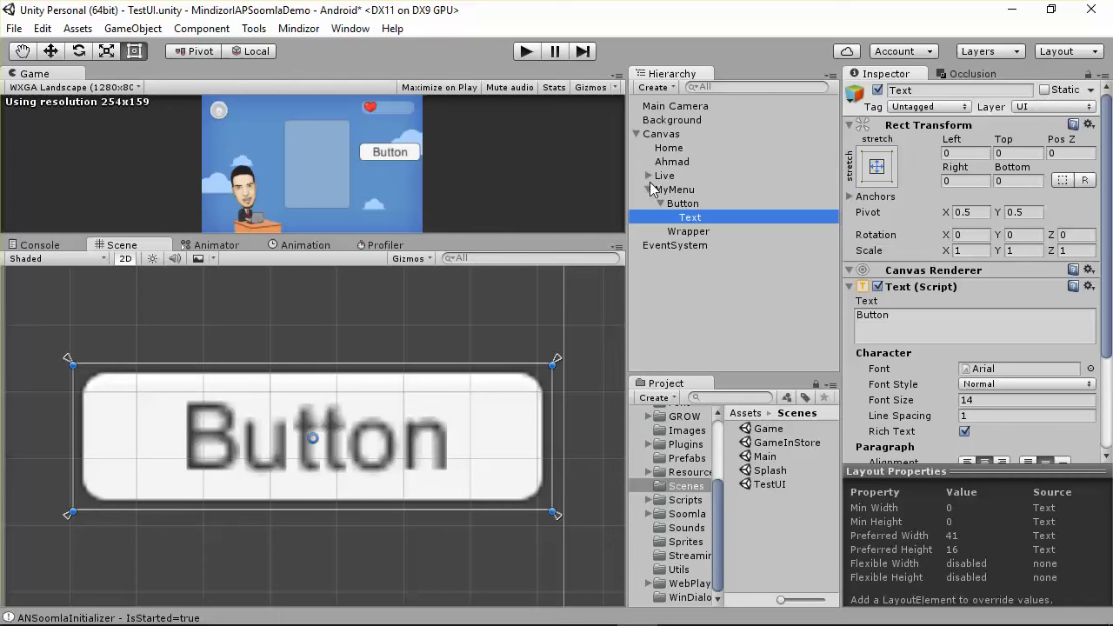
Expand the Live group and copy its heart Image
click(647, 176)
click(680, 203)
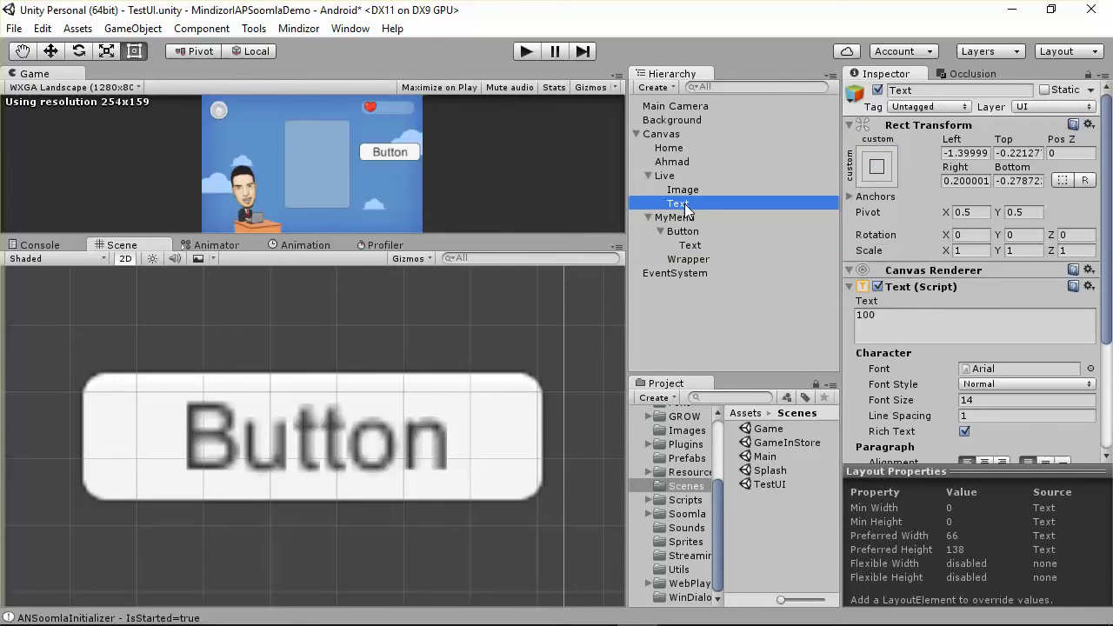
double_click(678, 203)
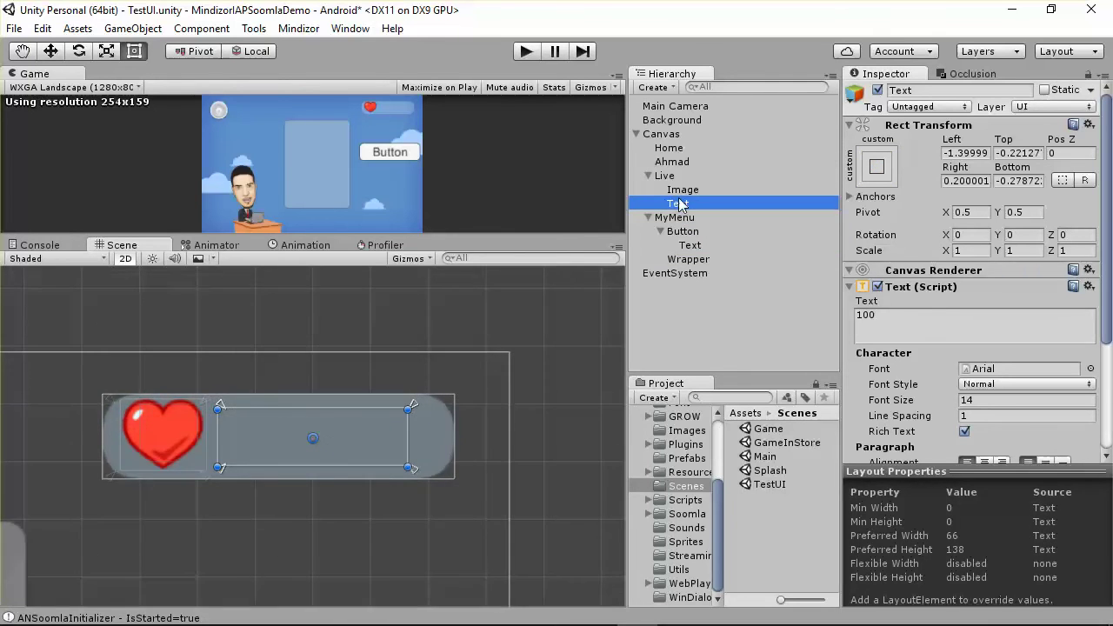
click(680, 193)
right_click(676, 190)
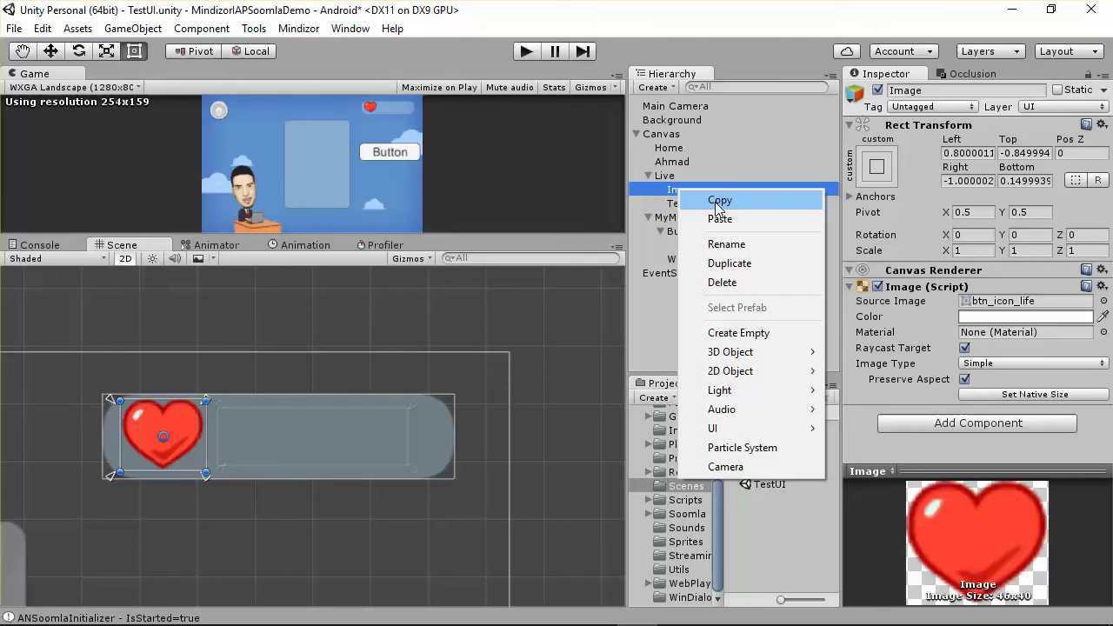
click(719, 199)
click(687, 260)
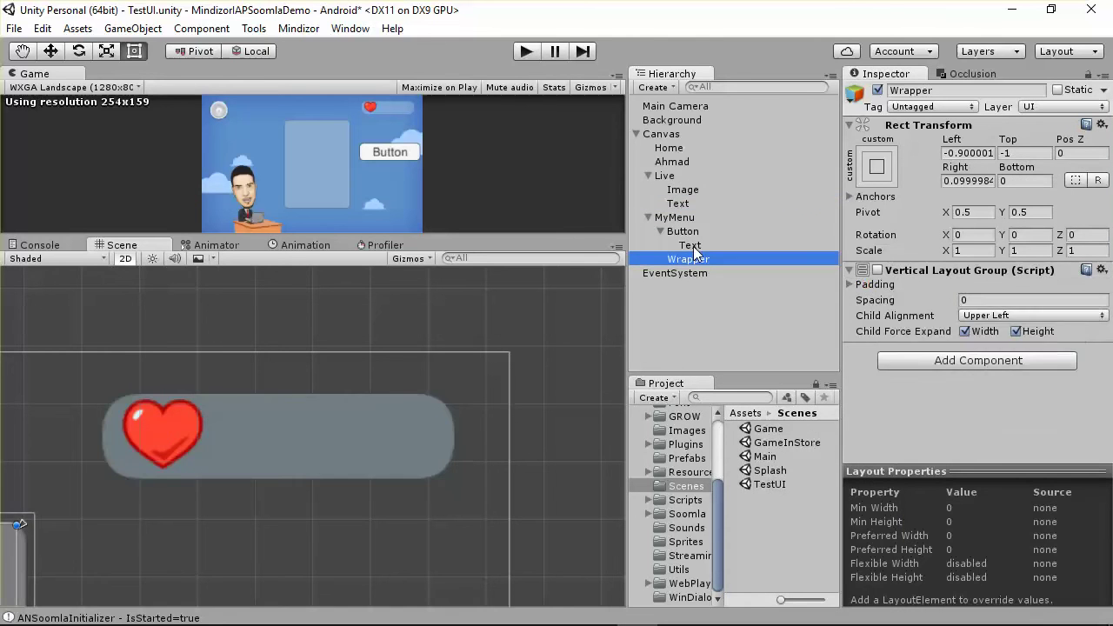
double_click(691, 245)
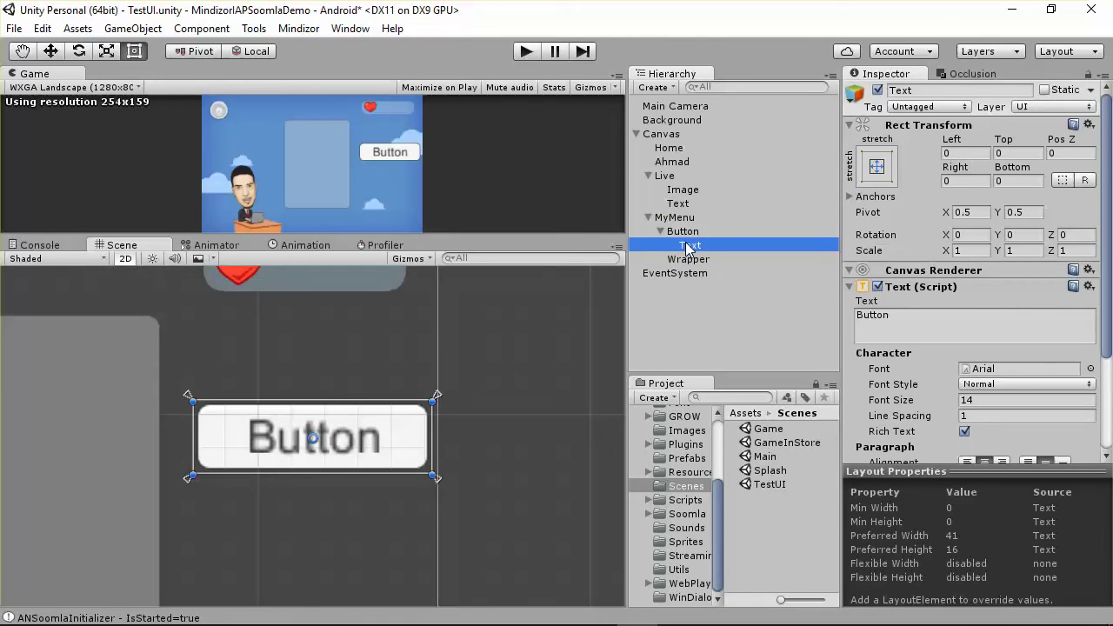
Paste a copy of the heart Image and place it at the Button's left end as its child
click(684, 232)
right_click(686, 233)
click(739, 271)
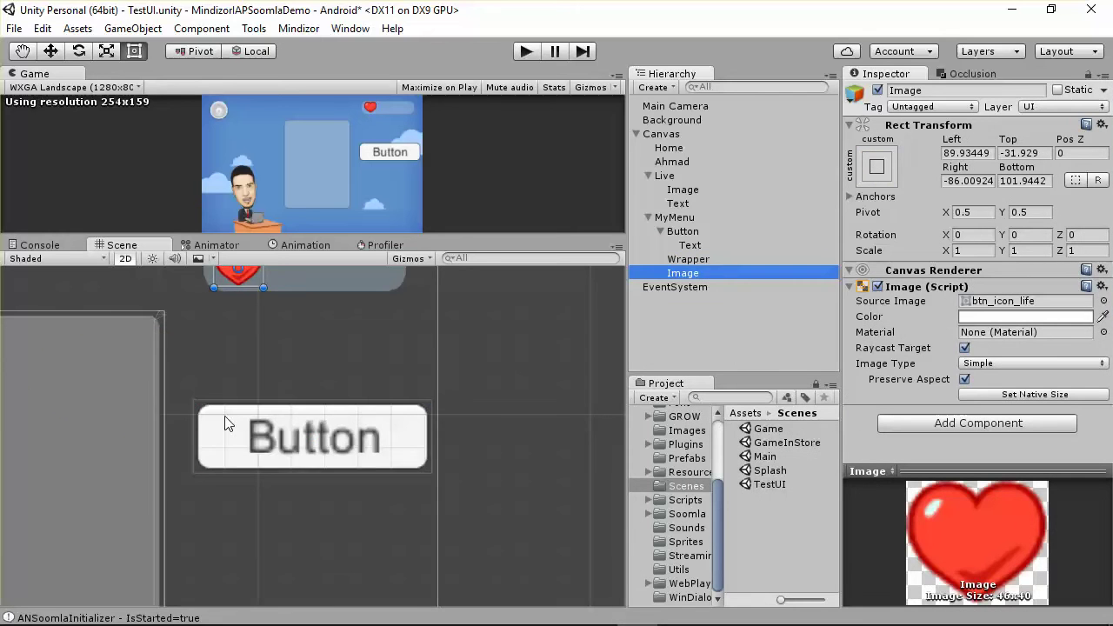
scroll(254, 308, down, 1)
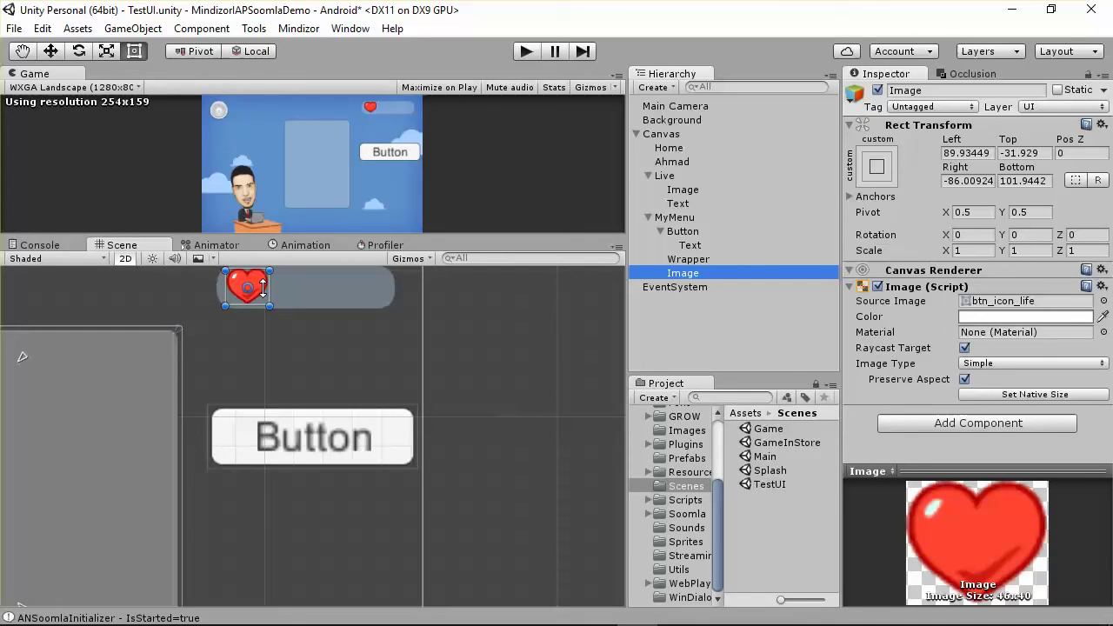
click(257, 295)
drag(257, 294, 252, 441)
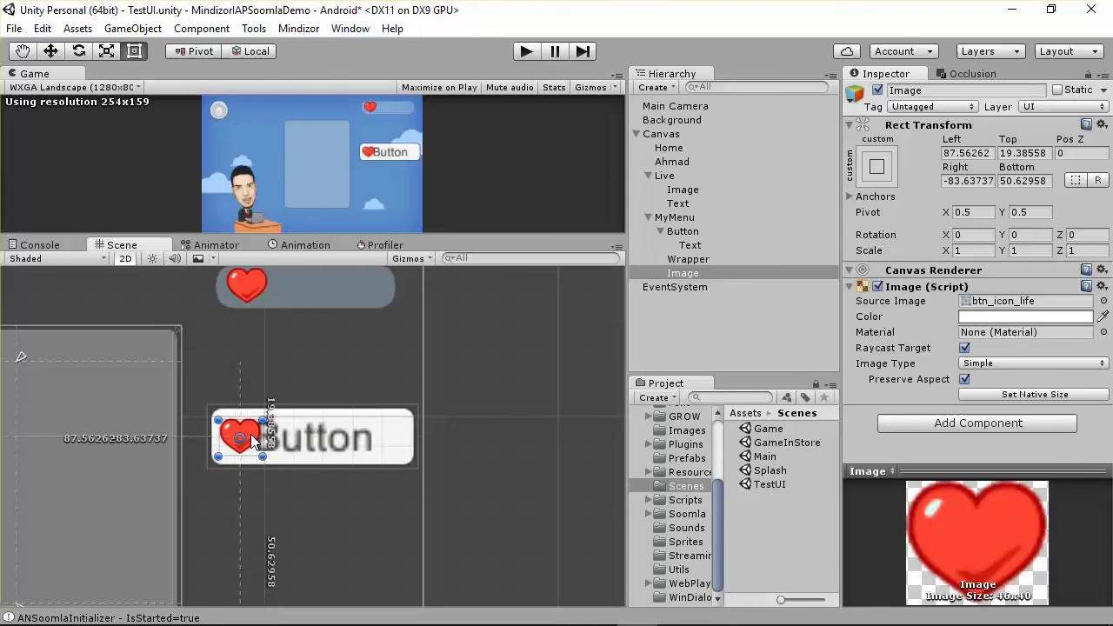
click(1102, 125)
click(1067, 150)
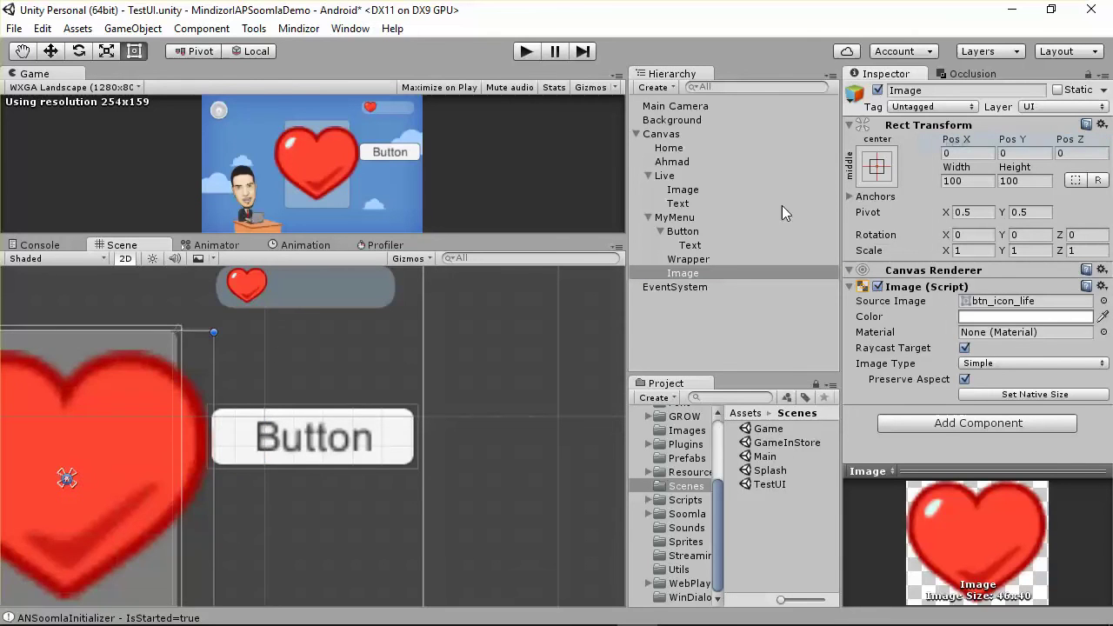
scroll(189, 401, down, 4)
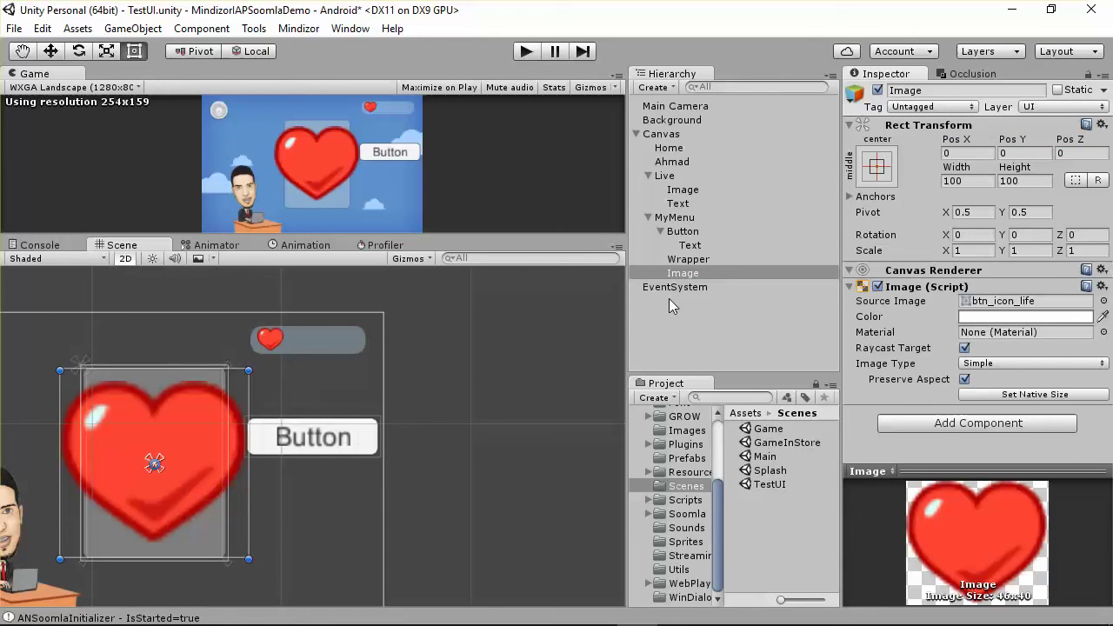
key(ctrl+z)
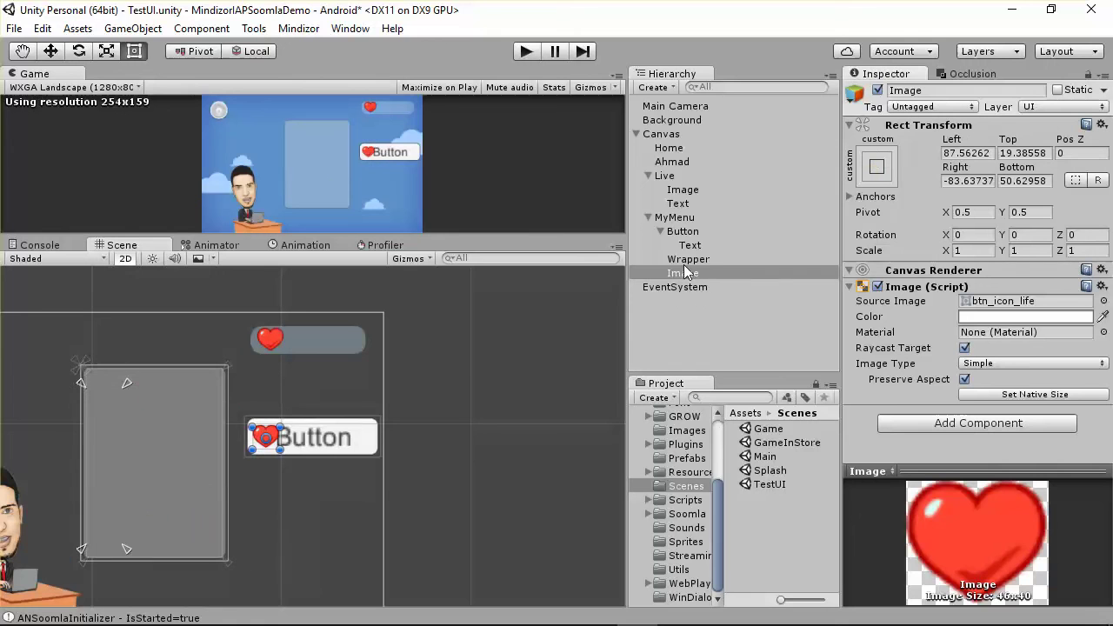
mouse_move(689, 275)
mouse_down()
mouse_move(693, 233)
mouse_move(694, 259)
mouse_up()
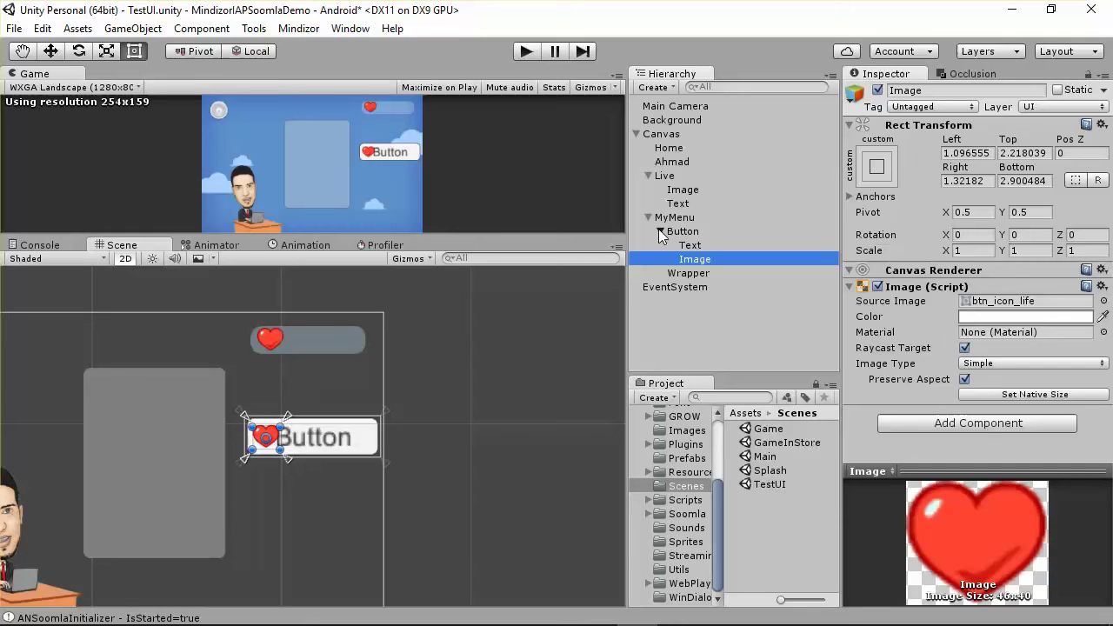
Pin the heart Image's anchors to its own corners
double_click(703, 263)
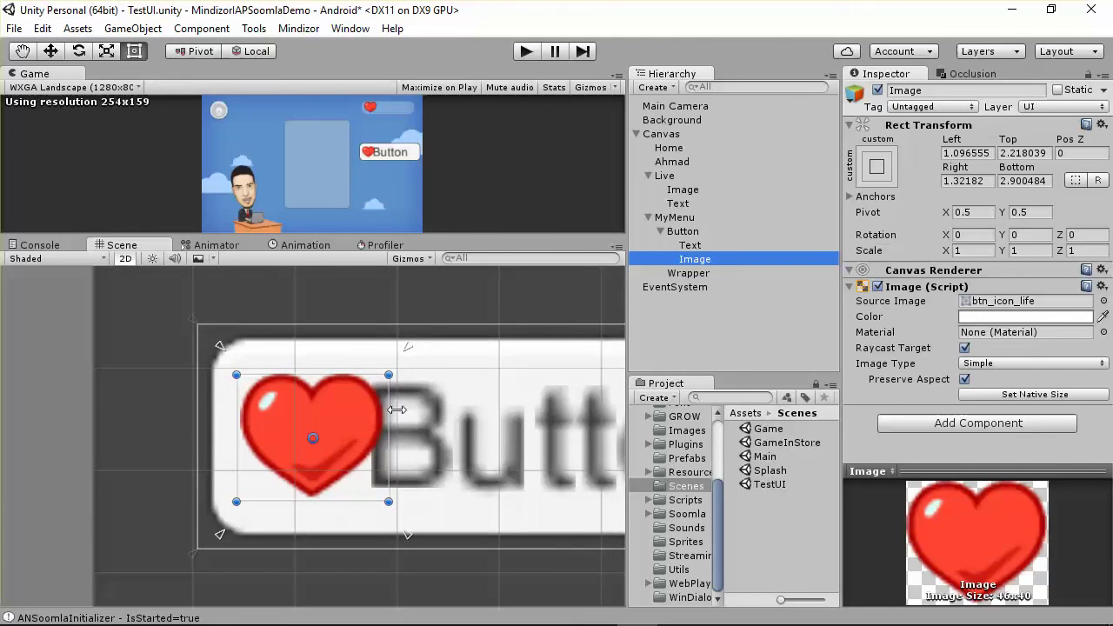
click(682, 232)
double_click(695, 260)
drag(415, 356, 394, 373)
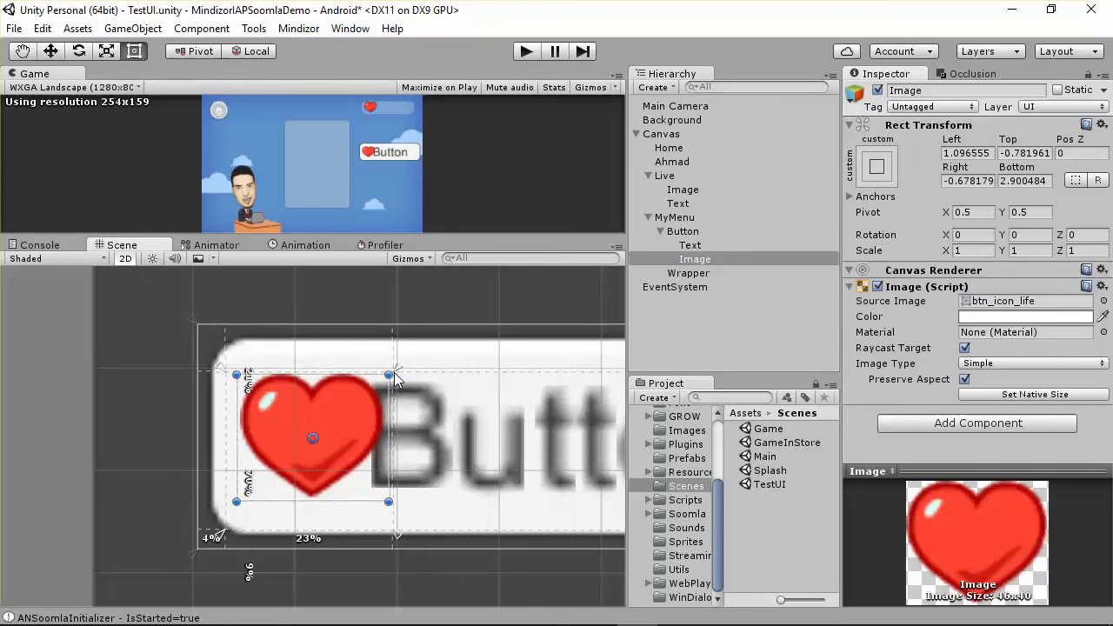
drag(223, 368, 230, 372)
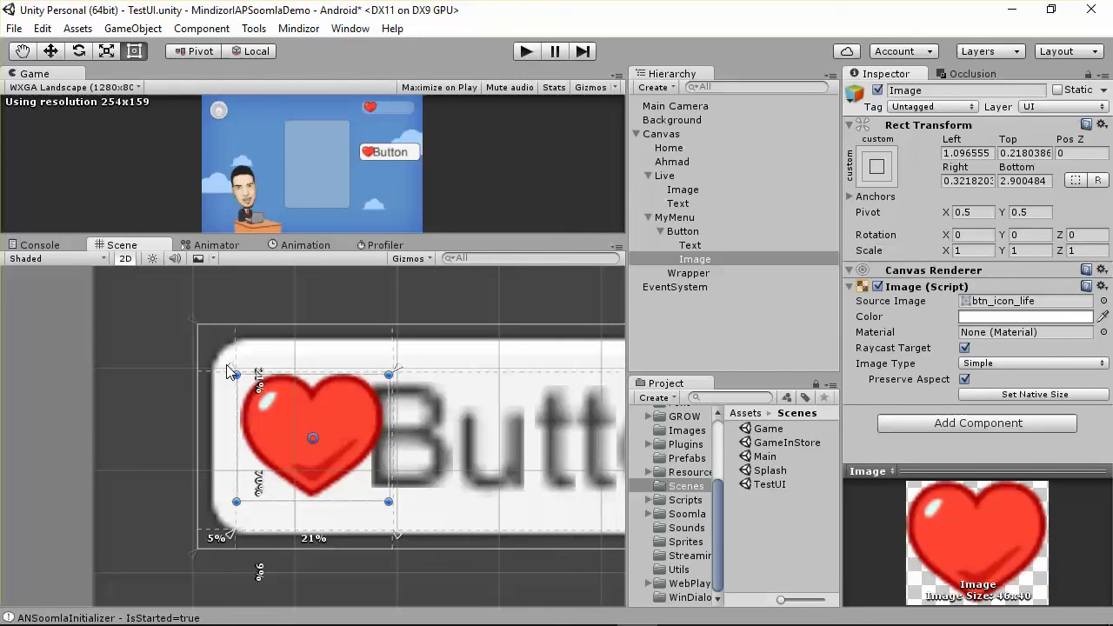
drag(232, 530, 235, 501)
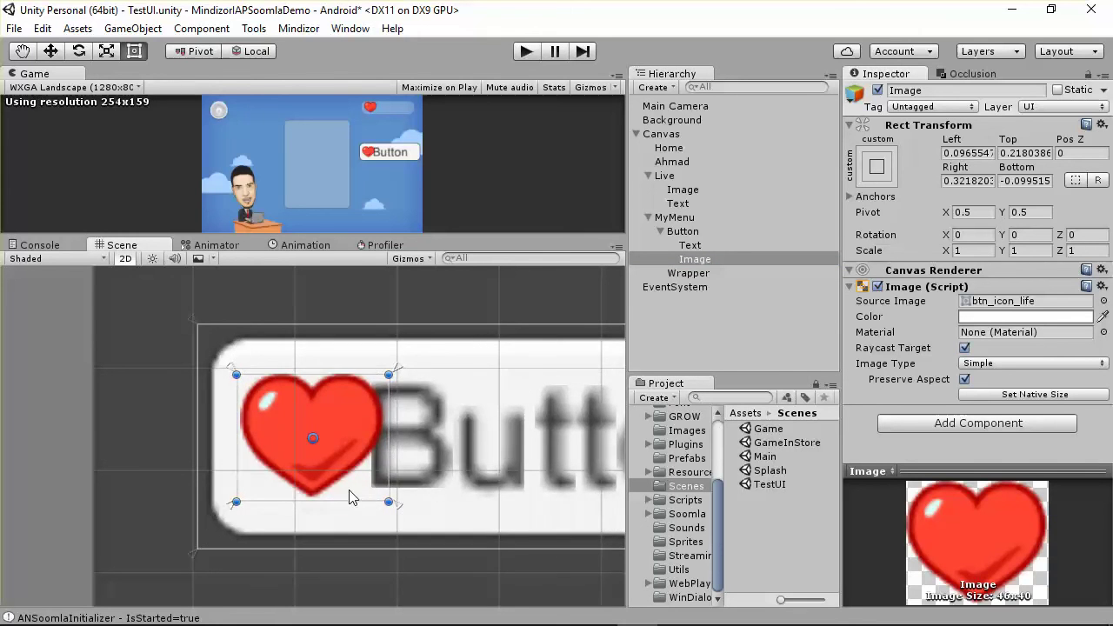
Inset the Text's left edge to 17.35 beside the heart and its top and bottom by 3
click(690, 245)
key(f)
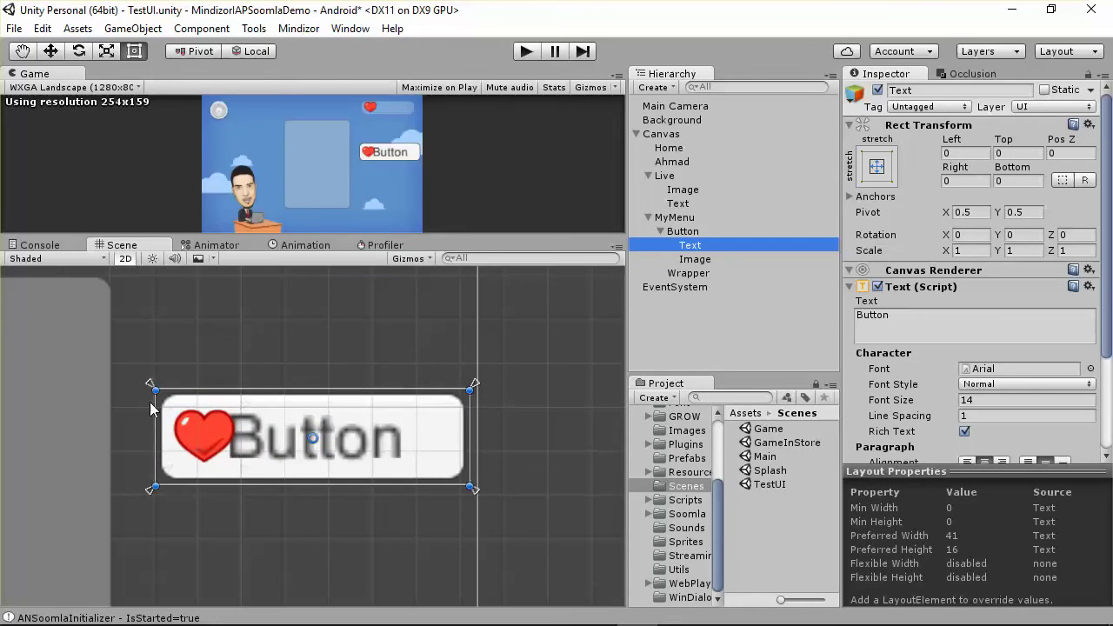
drag(156, 406, 296, 404)
drag(339, 443, 320, 439)
scroll(320, 440, up, 4)
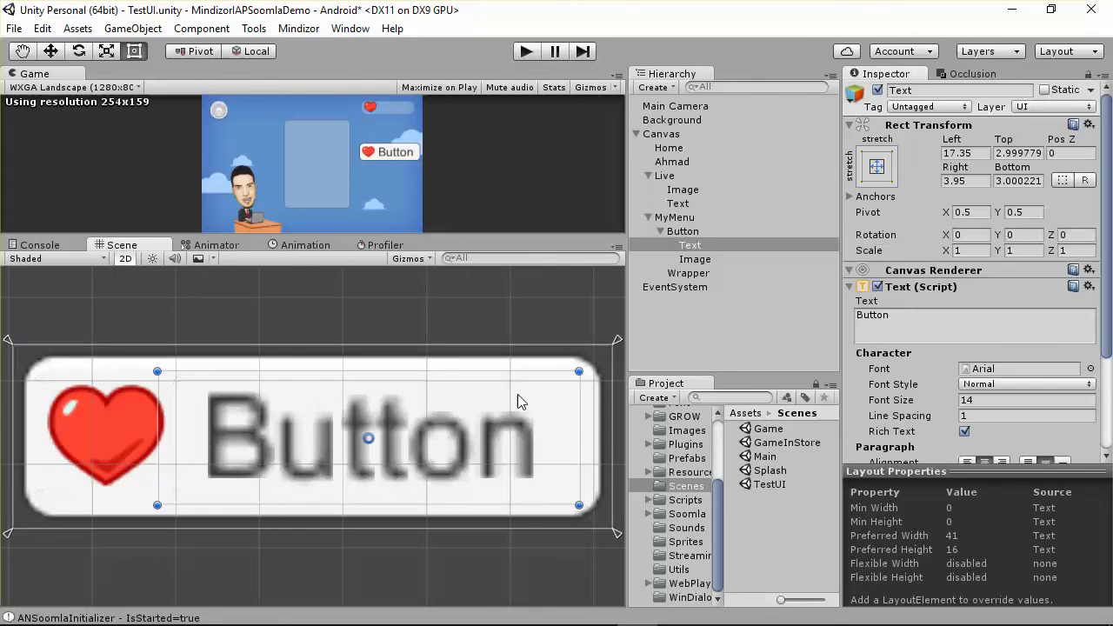
Set the icon Image's Source Image to btn_icon_coin
click(92, 433)
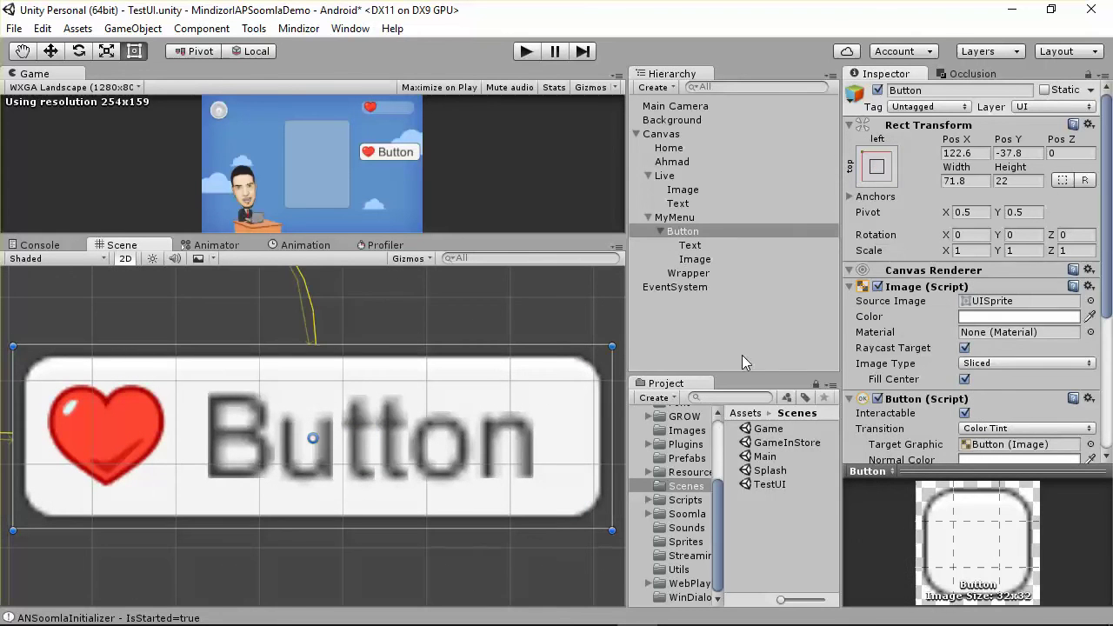
click(695, 259)
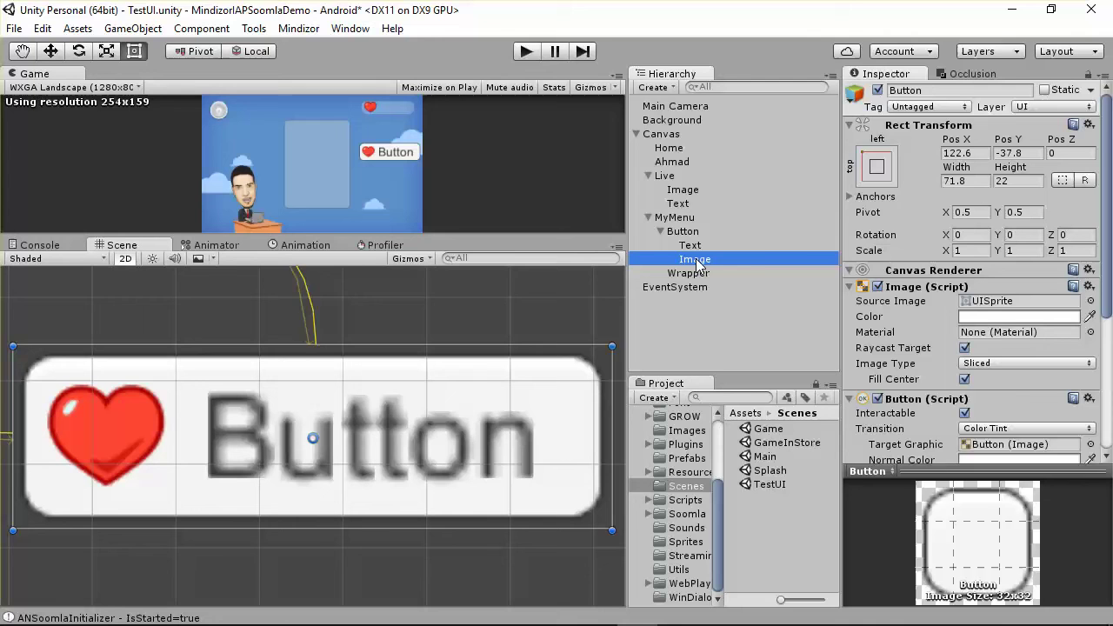
click(1090, 300)
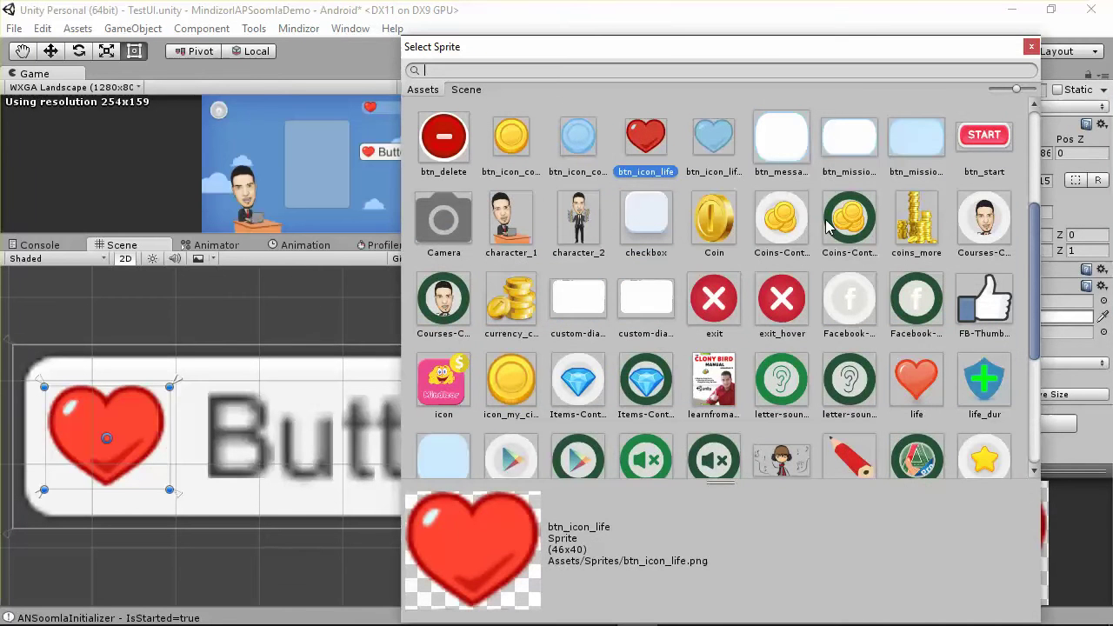
double_click(510, 136)
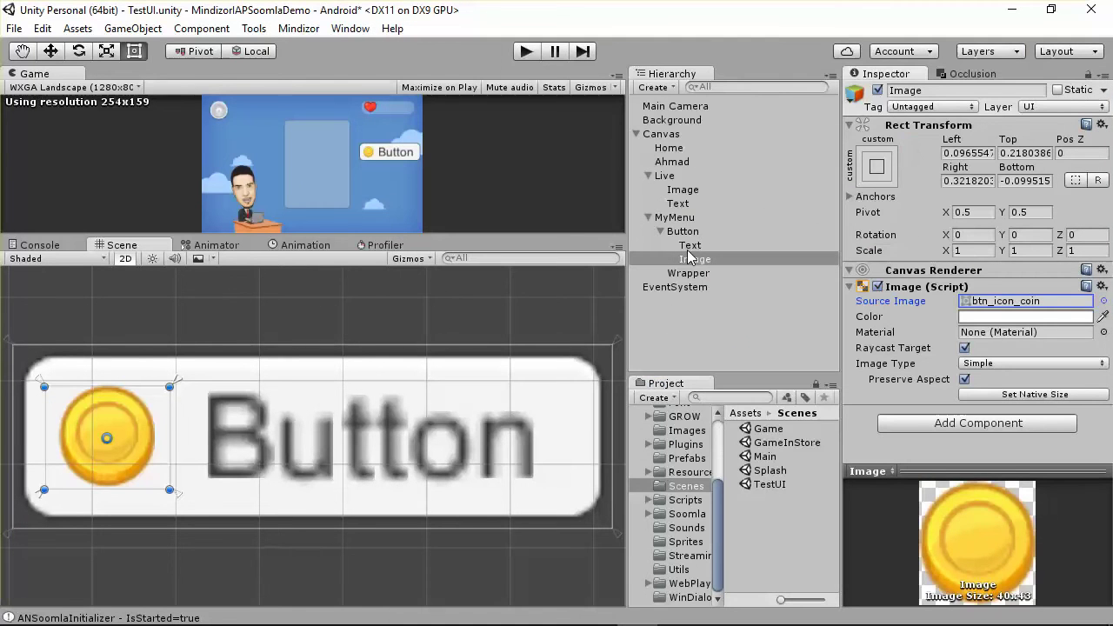
Swap the icon's sprite to the green plus btn_add instead
click(690, 246)
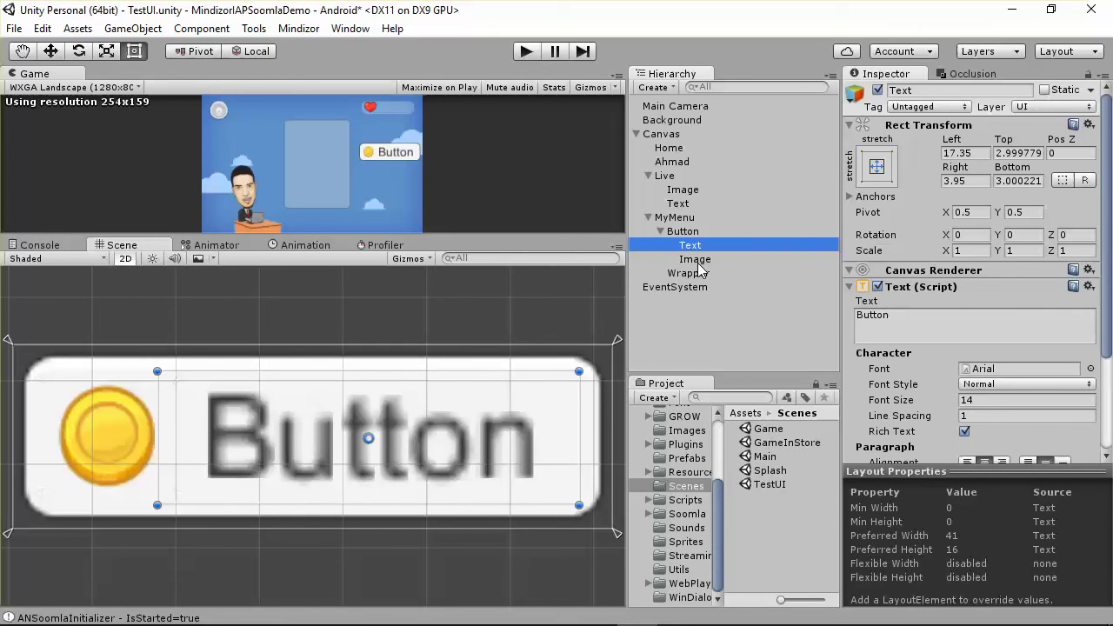
click(698, 260)
click(1103, 299)
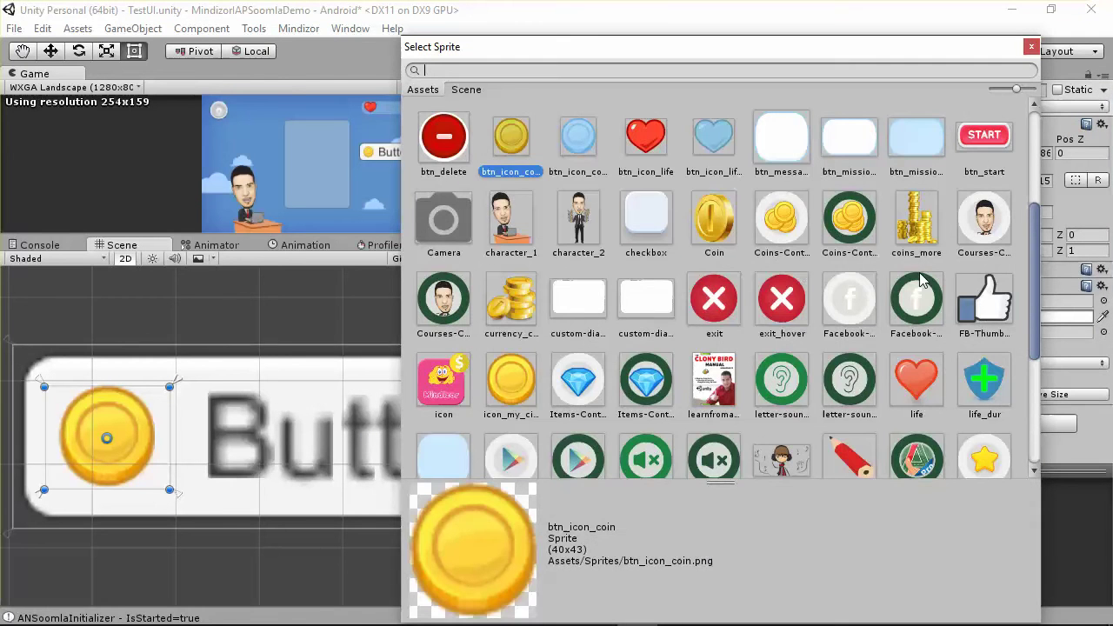
scroll(754, 339, down, 5)
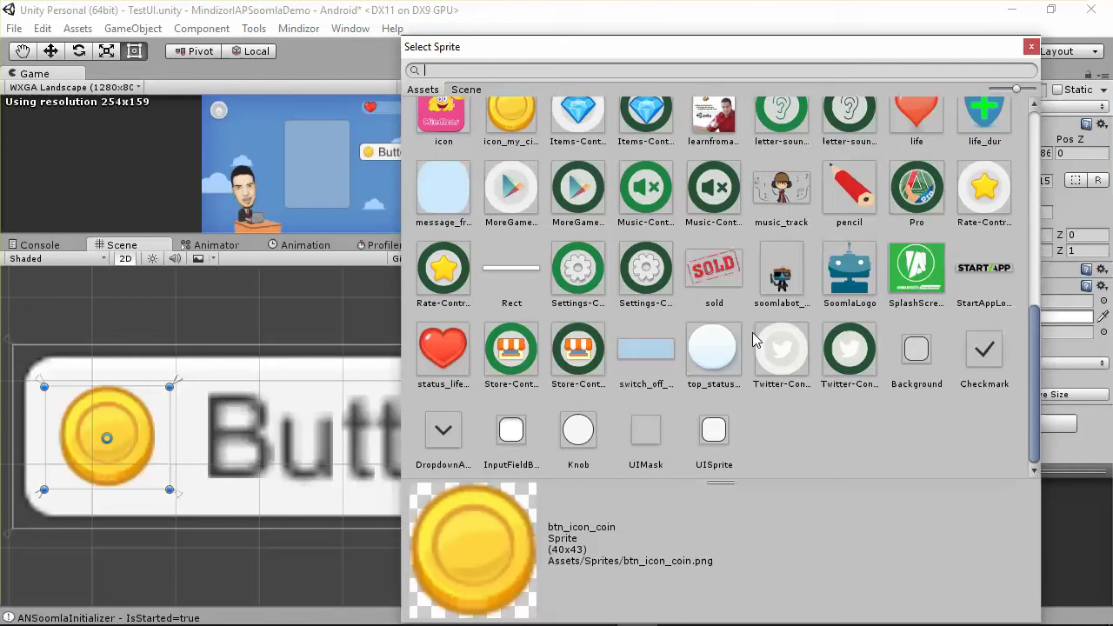
scroll(754, 339, up, 10)
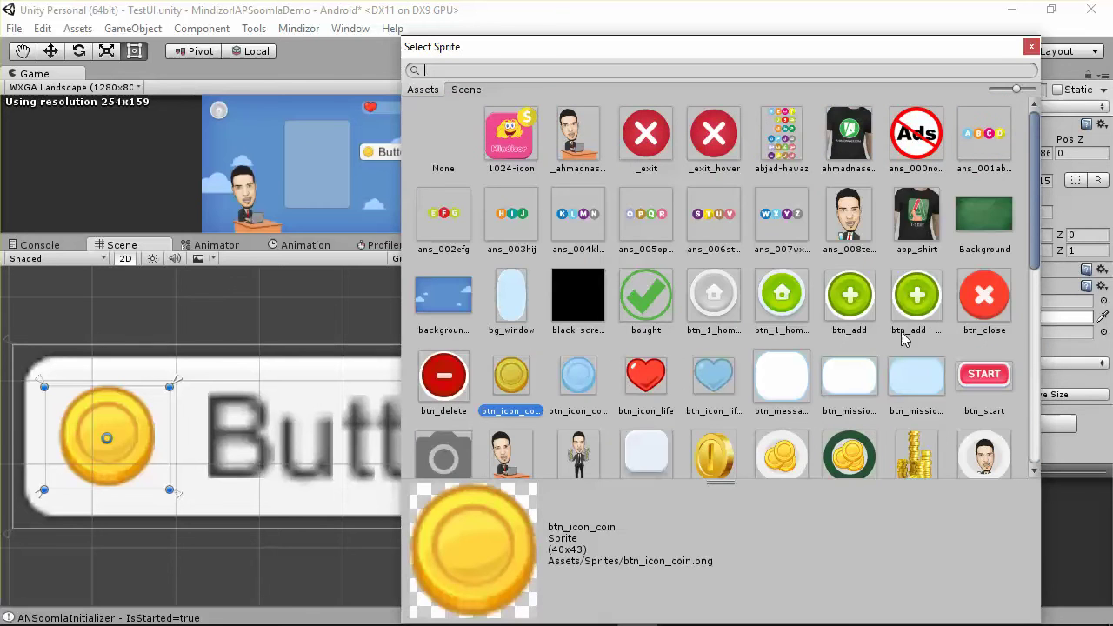
double_click(857, 299)
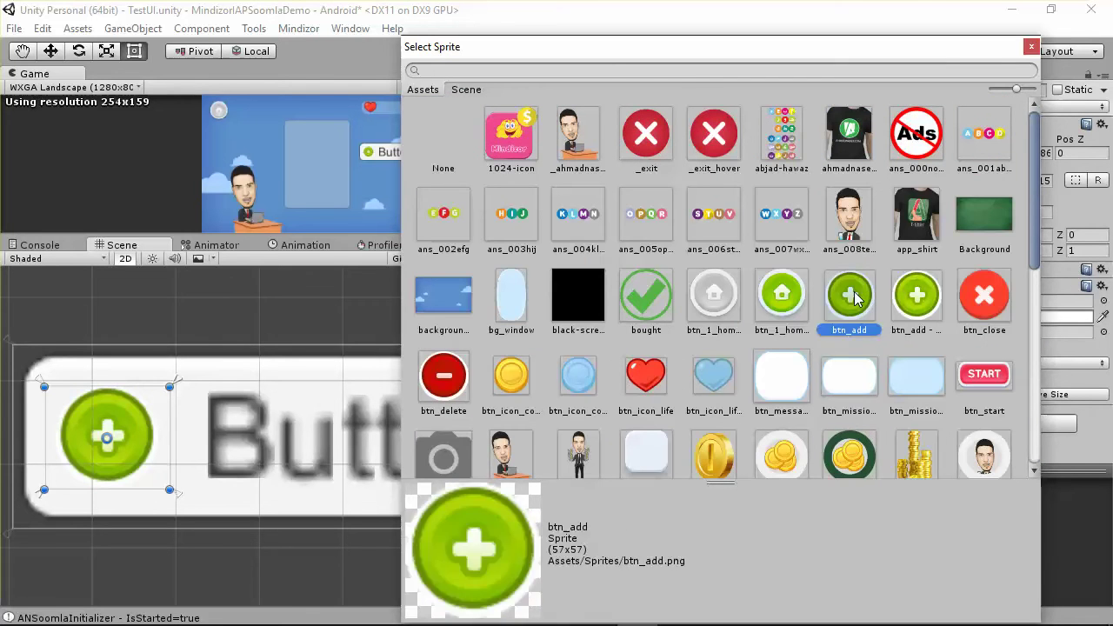
scroll(381, 398, up, 2)
click(389, 446)
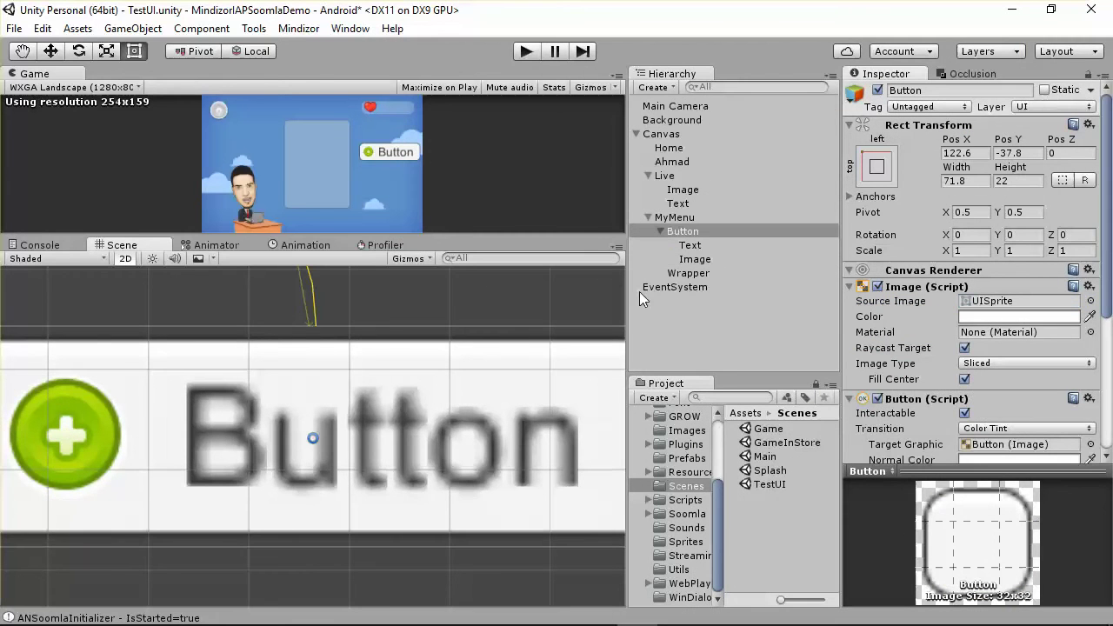
Stretch the label's rect to the button's top, right and bottom edges and anchor its left side
click(694, 248)
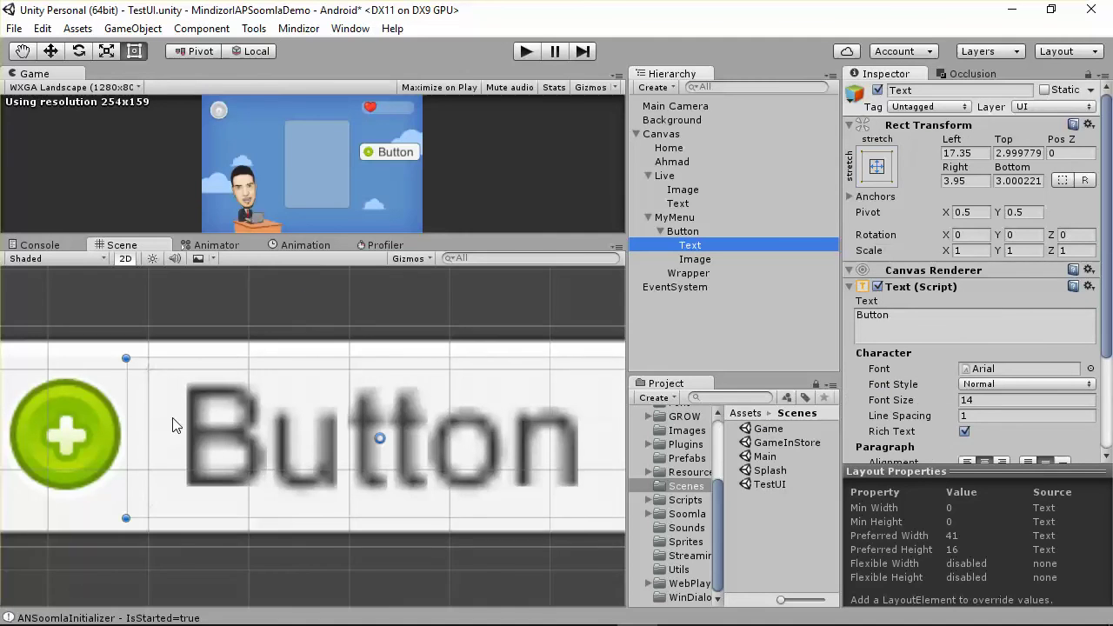
scroll(172, 425, down, 1)
drag(582, 351, 576, 357)
mouse_move(563, 514)
mouse_down()
mouse_move(549, 526)
mouse_move(548, 504)
mouse_up()
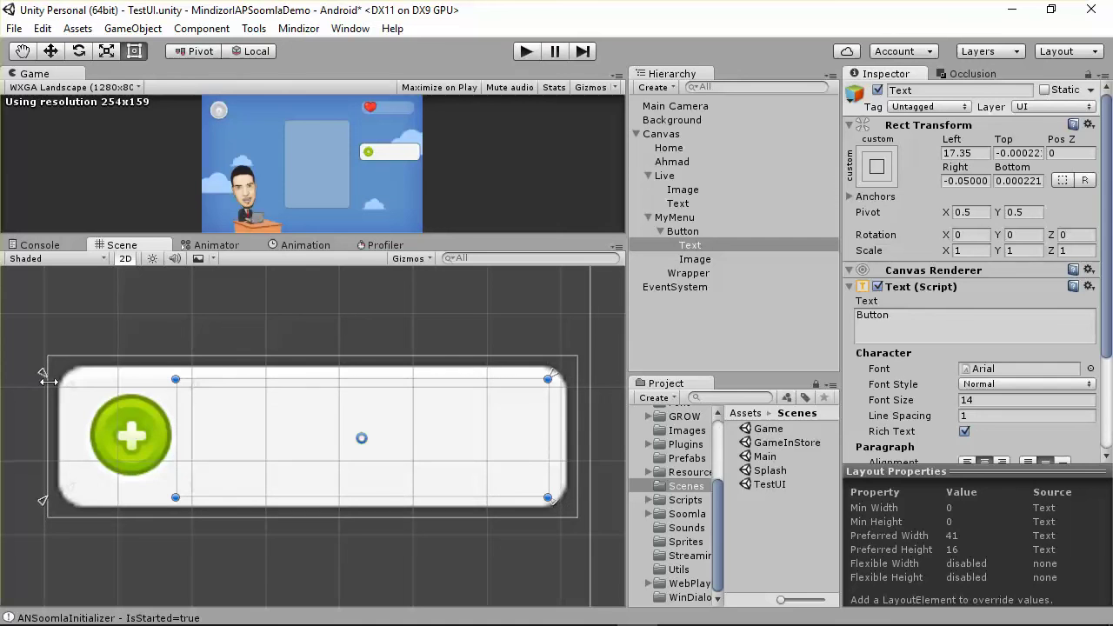
drag(43, 373, 173, 385)
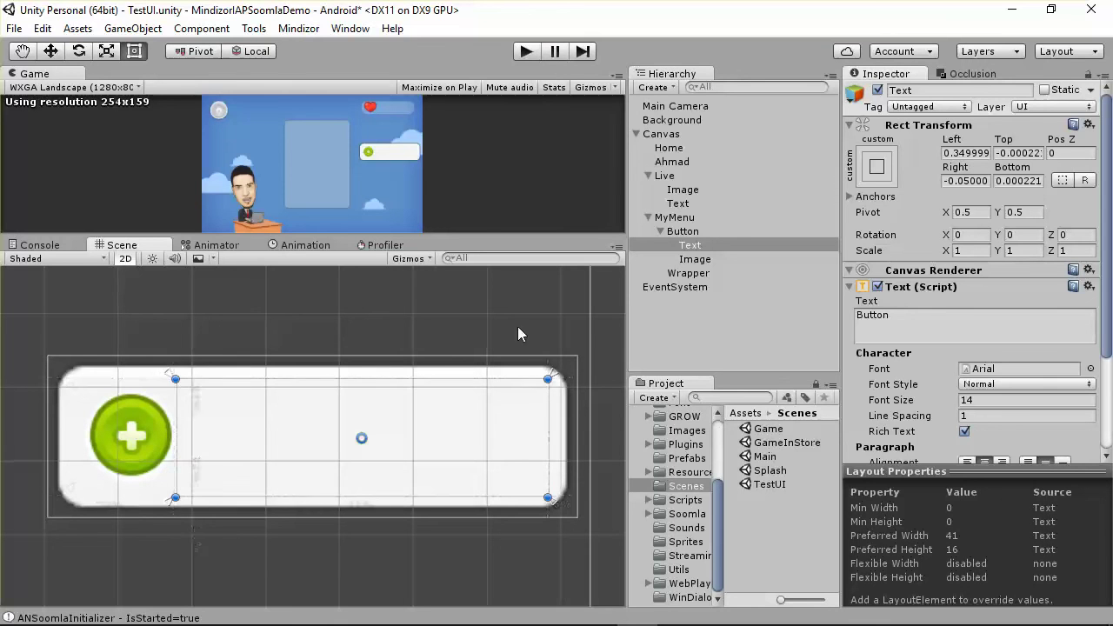
double_click(701, 248)
Enable Best Fit on the label text so it scales between sizes 10 and 40
scroll(967, 371, down, 3)
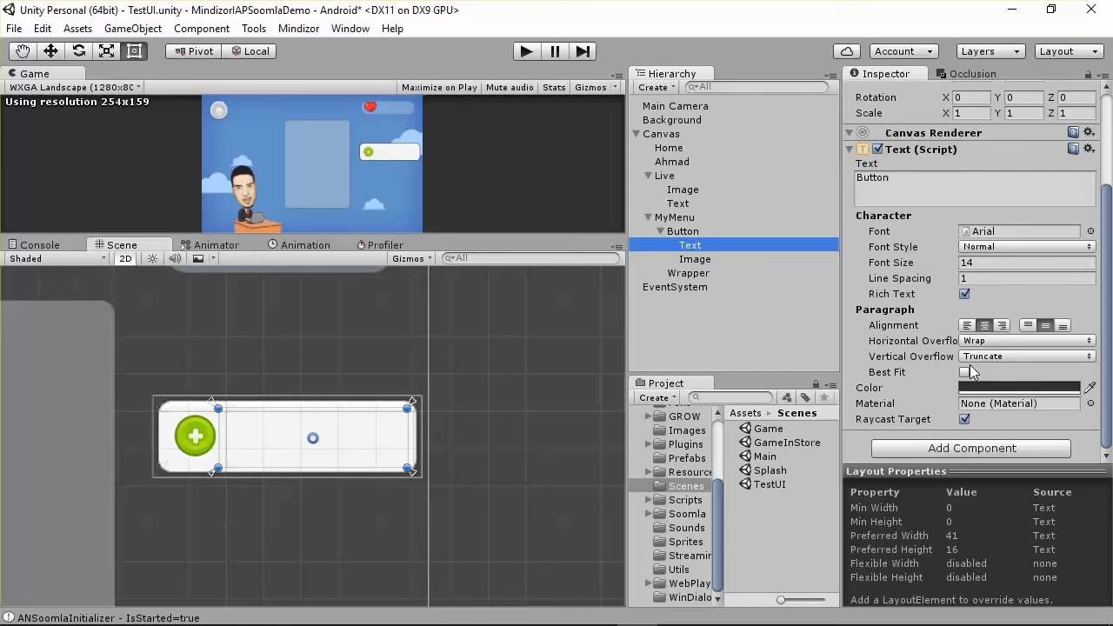
click(964, 372)
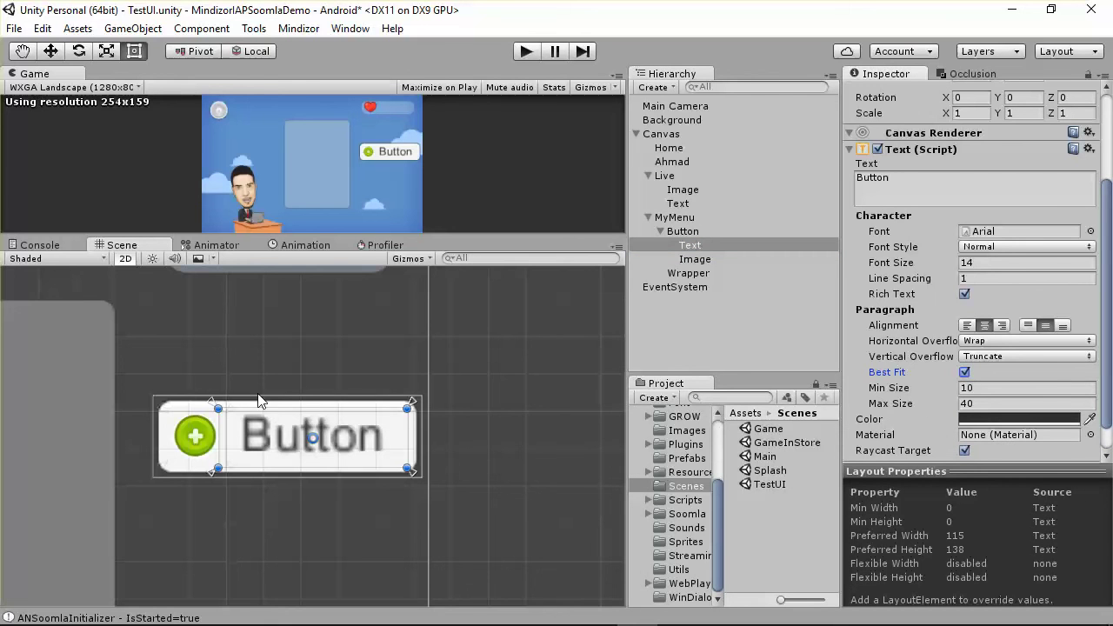
scroll(331, 413, up, 2)
click(695, 233)
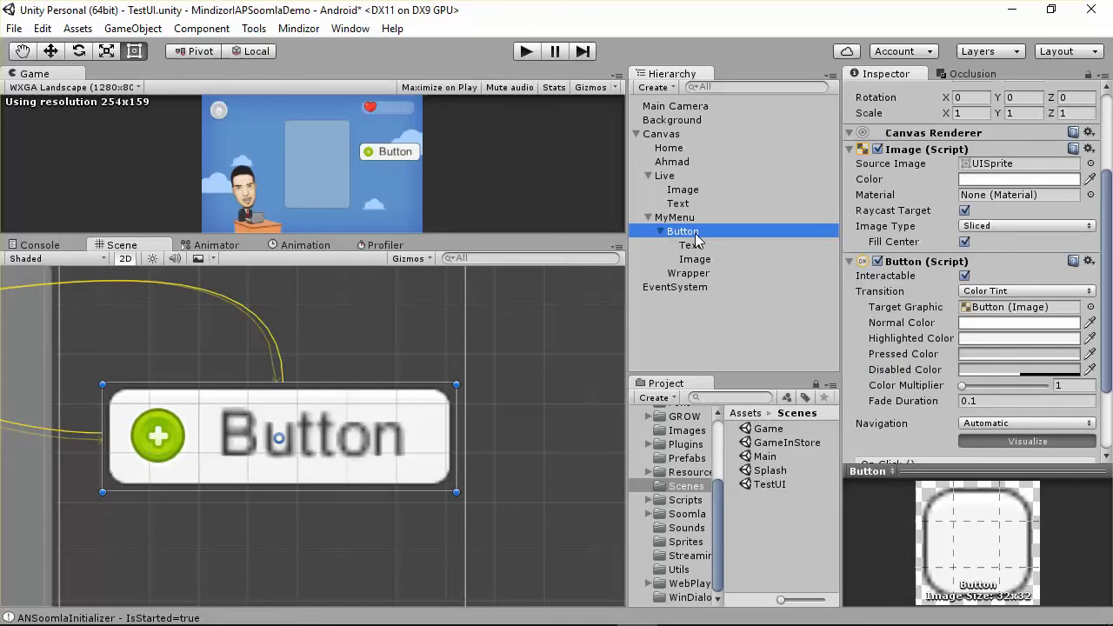
scroll(282, 369, down, 3)
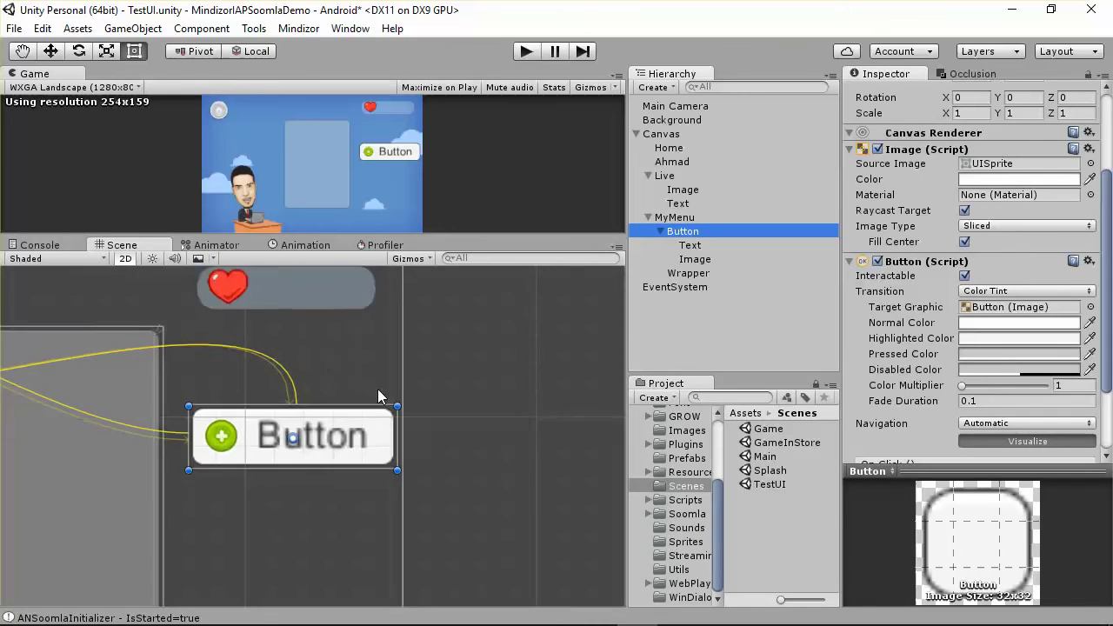
scroll(377, 396, down, 3)
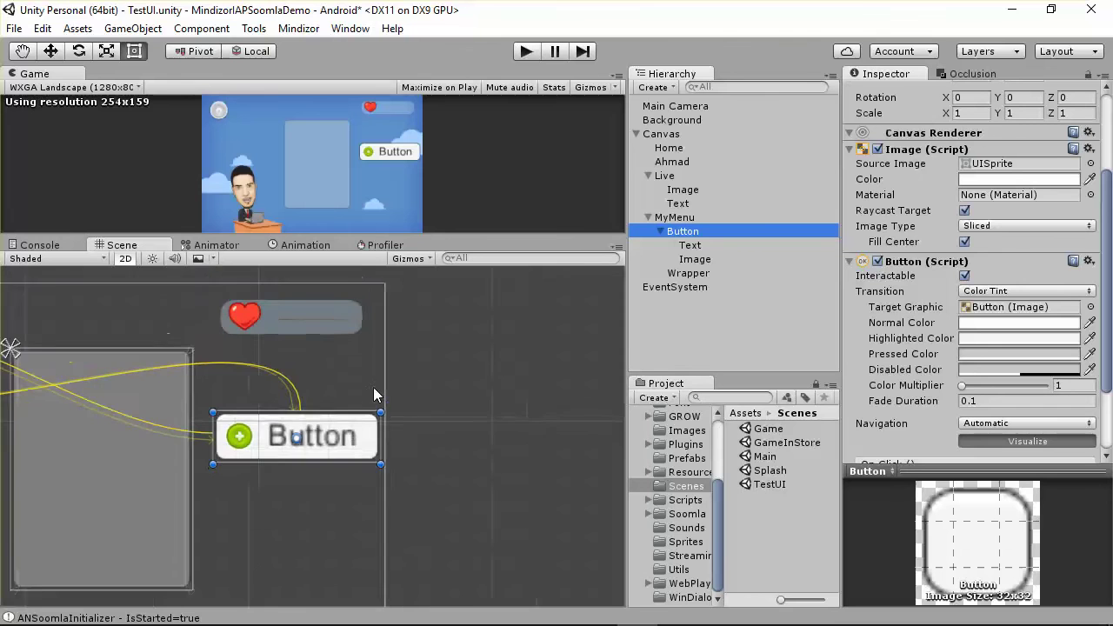
Move Button into Wrapper and position it at the top of the grey panel
click(661, 233)
mouse_move(682, 232)
mouse_down()
mouse_move(702, 254)
mouse_move(693, 249)
mouse_up()
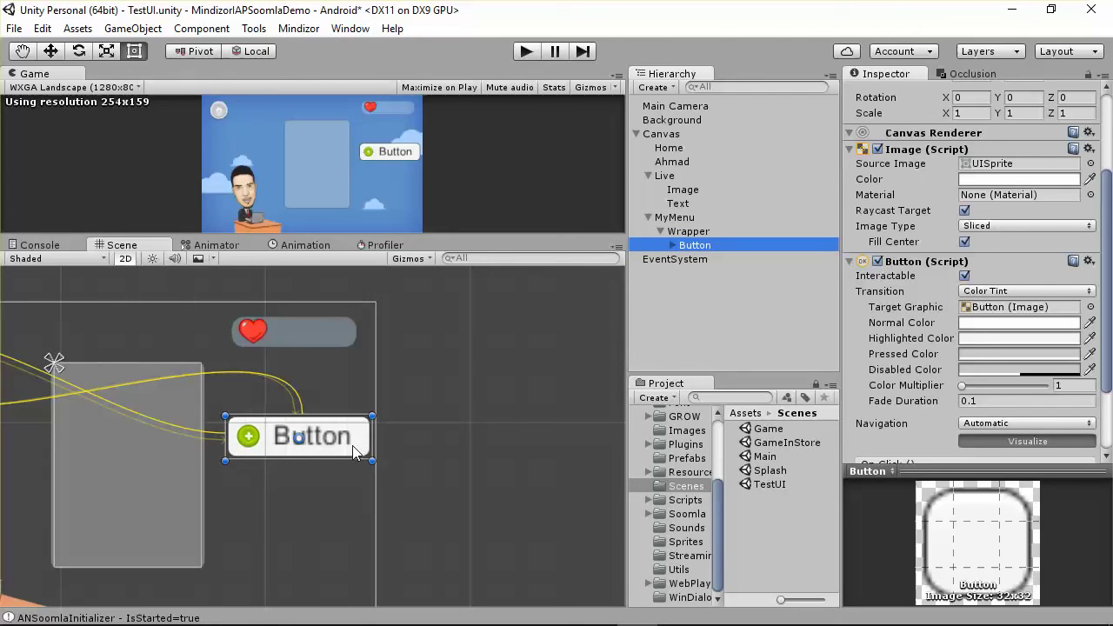
drag(352, 447, 181, 397)
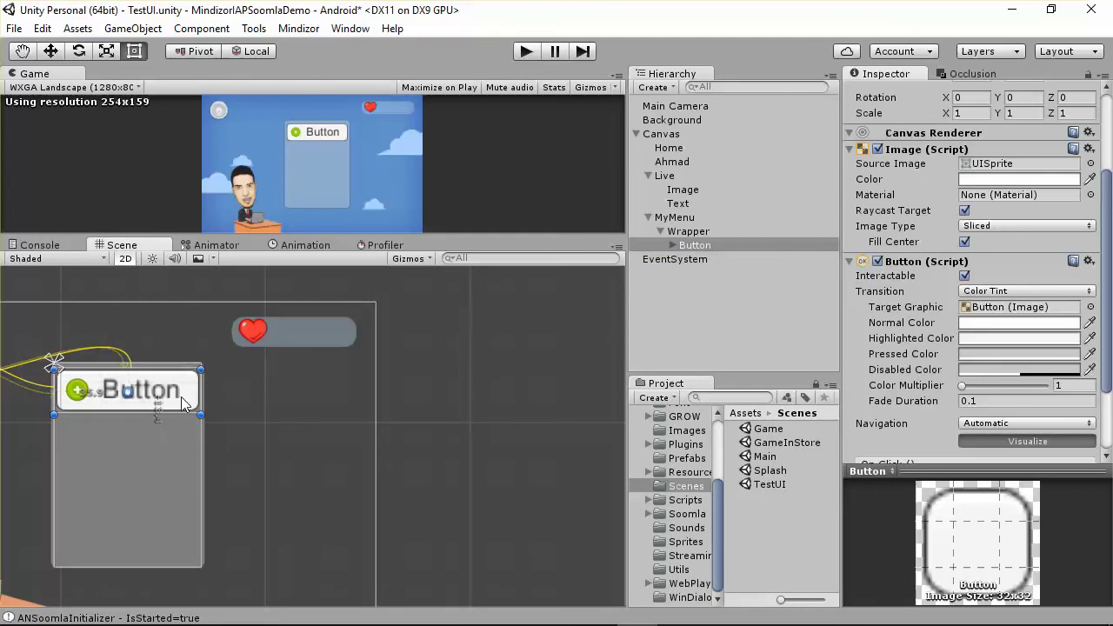
Turn on Wrapper's Vertical Layout Group so the Button fills the whole card
click(693, 232)
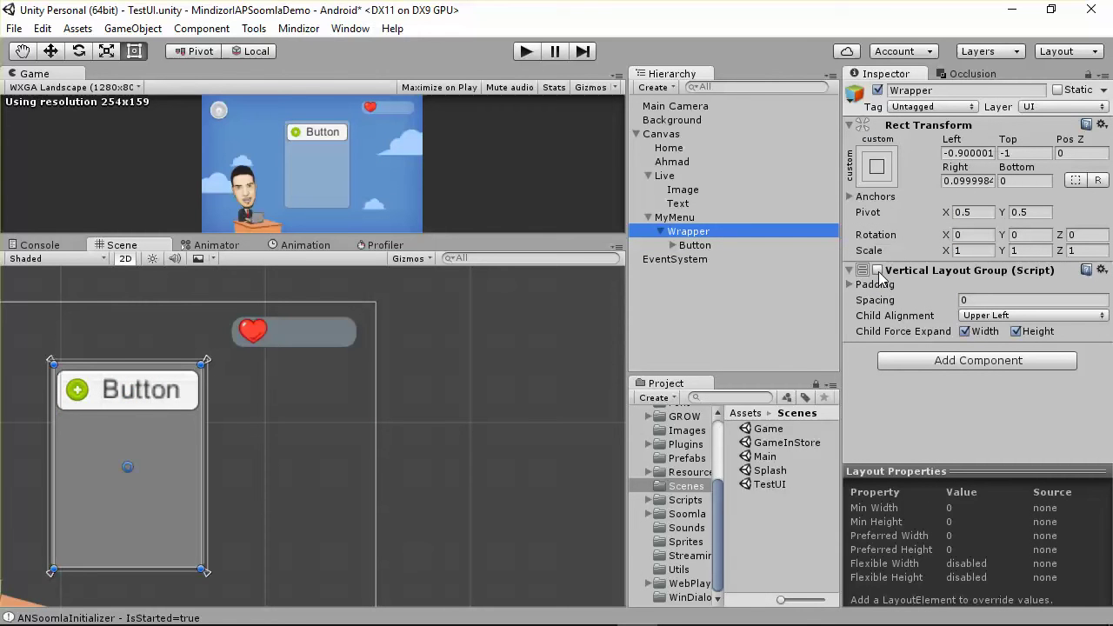
click(878, 271)
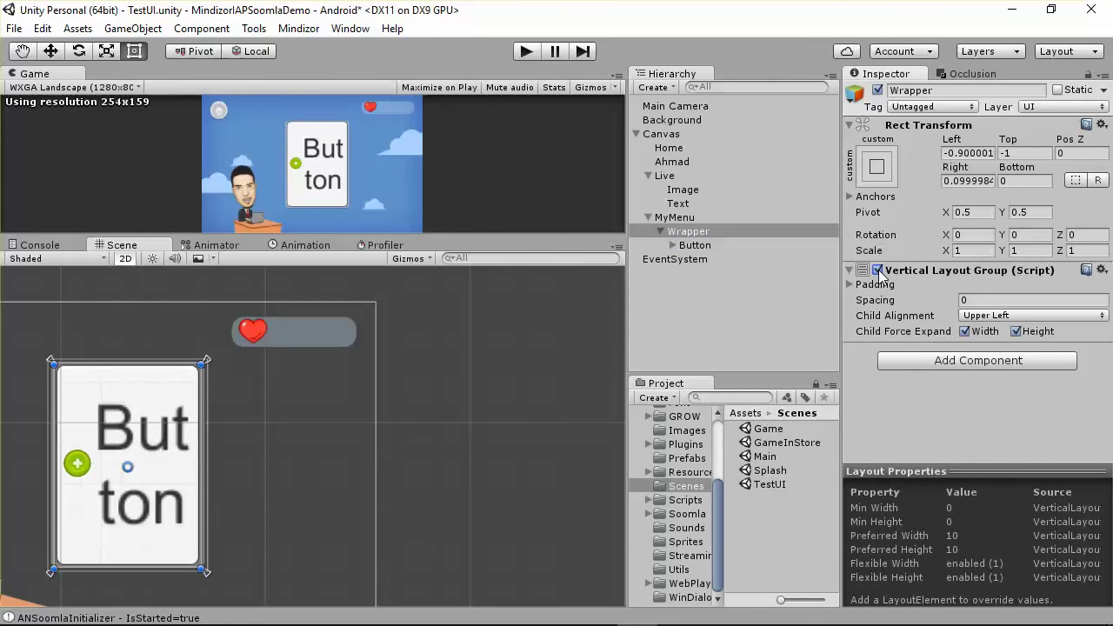
scroll(222, 463, up, 2)
scroll(222, 462, down, 2)
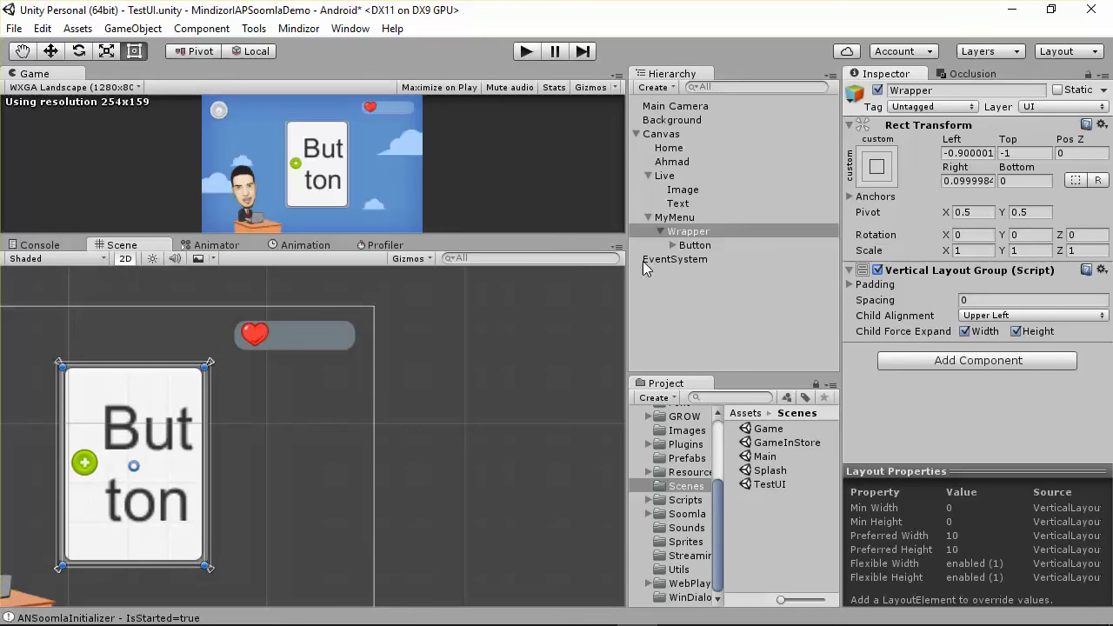
click(693, 245)
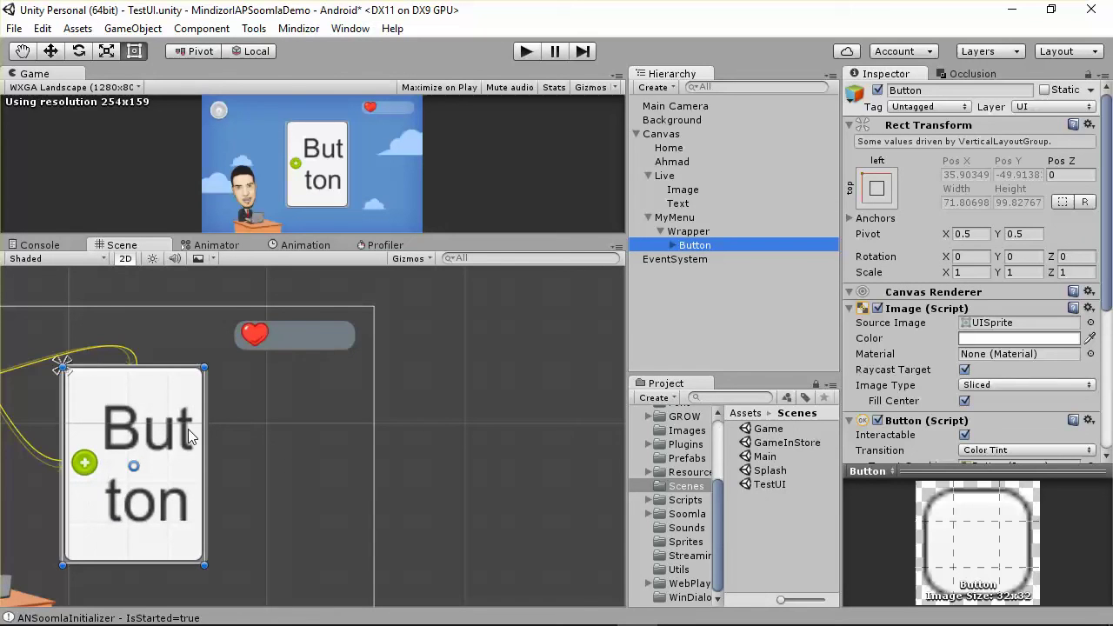
click(688, 231)
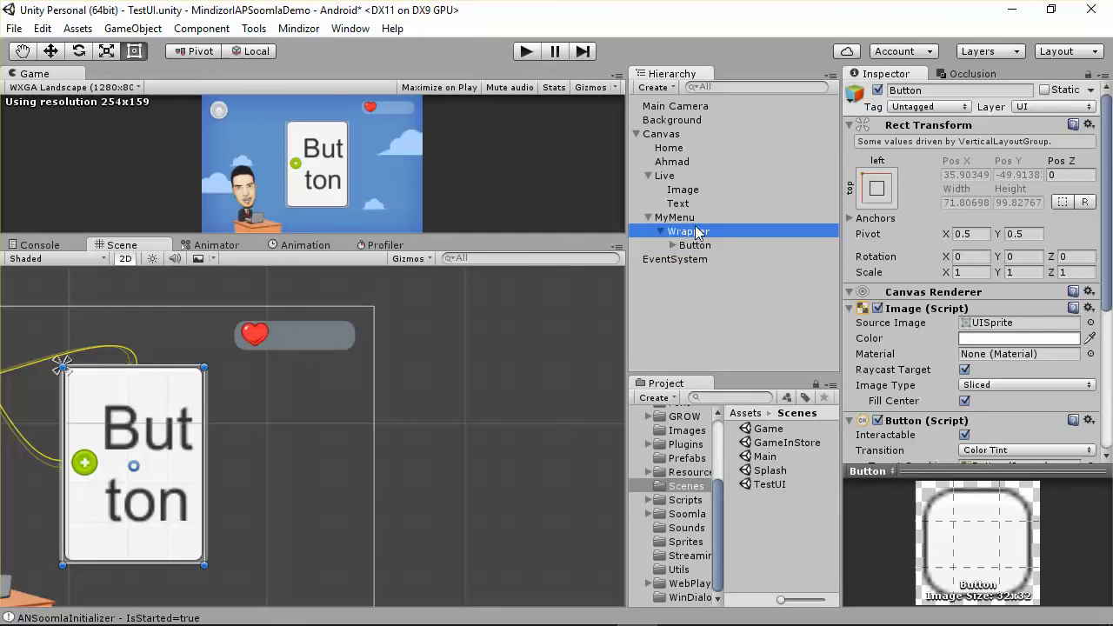
click(693, 245)
scroll(1043, 344, down, 3)
scroll(1042, 345, down, 3)
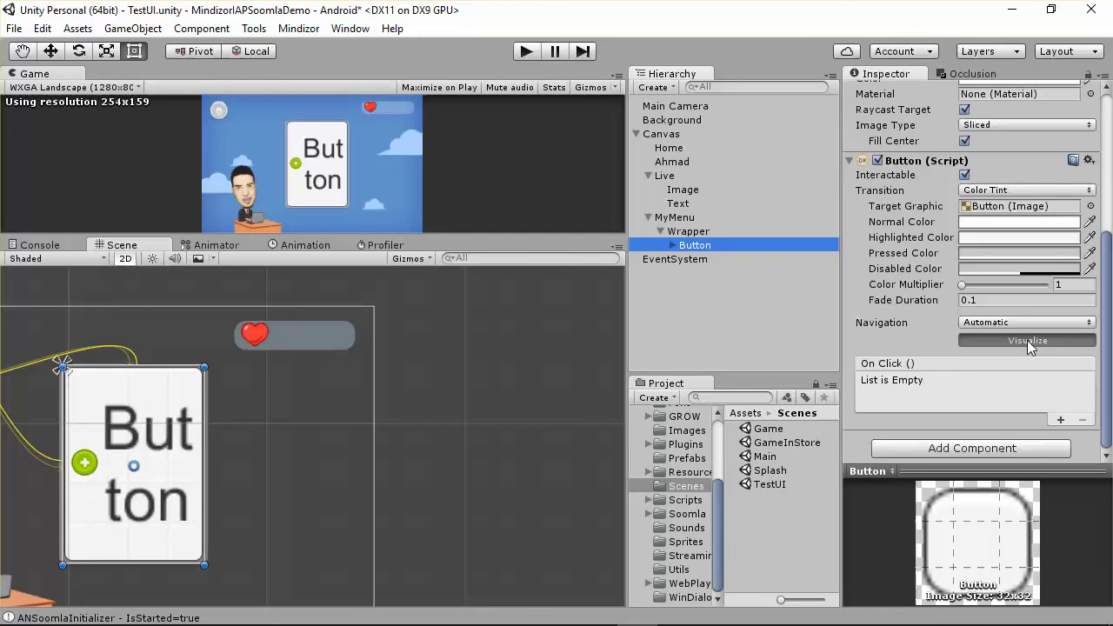
scroll(986, 299, up, 3)
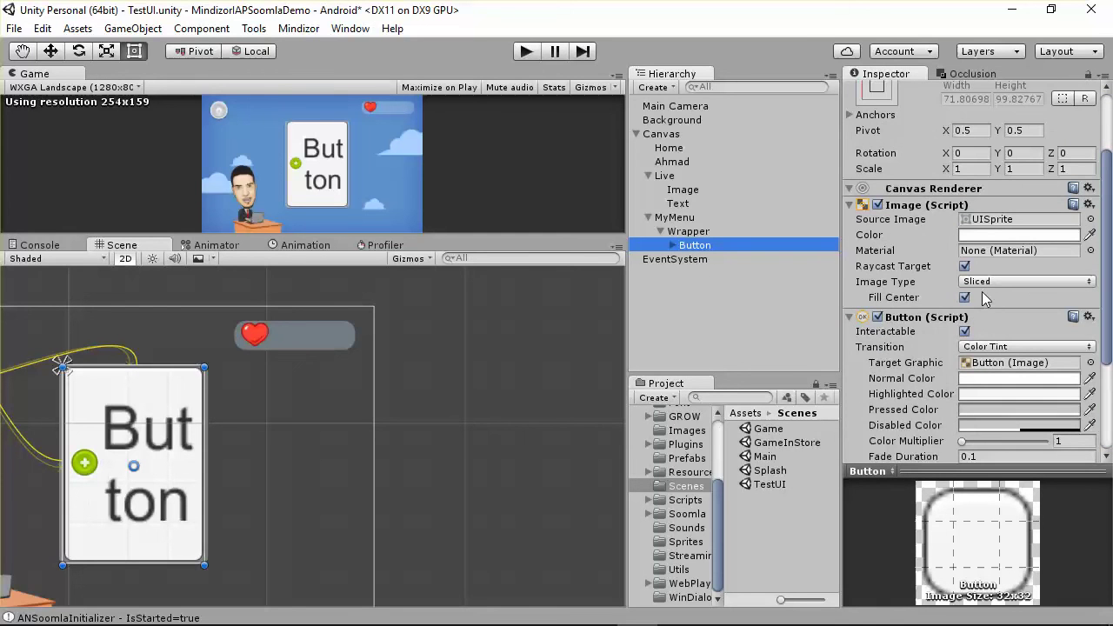
click(673, 246)
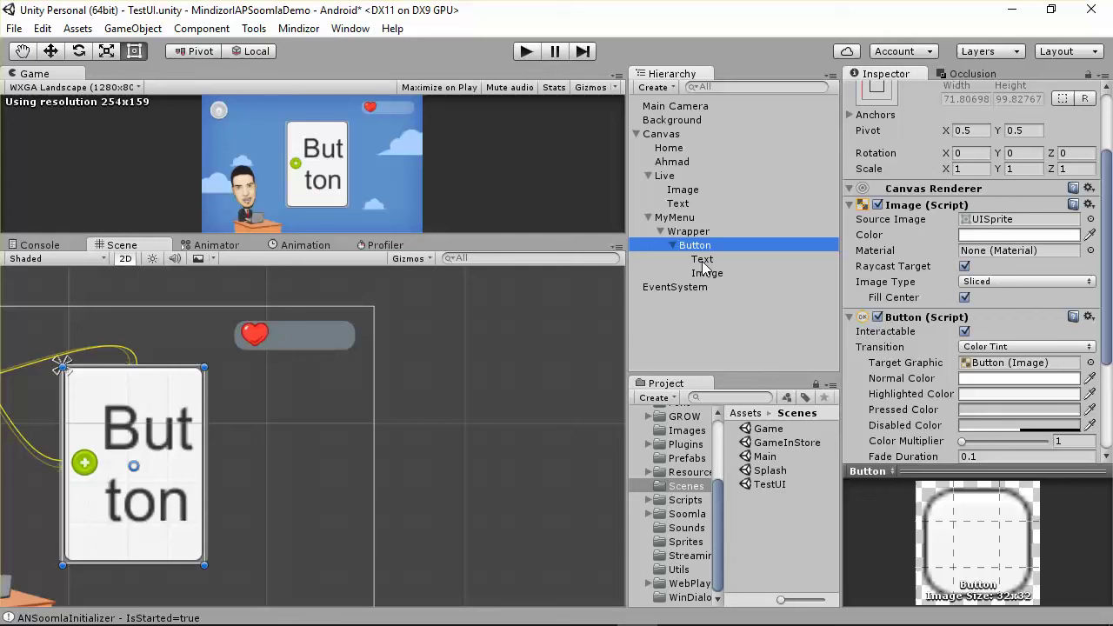
click(688, 233)
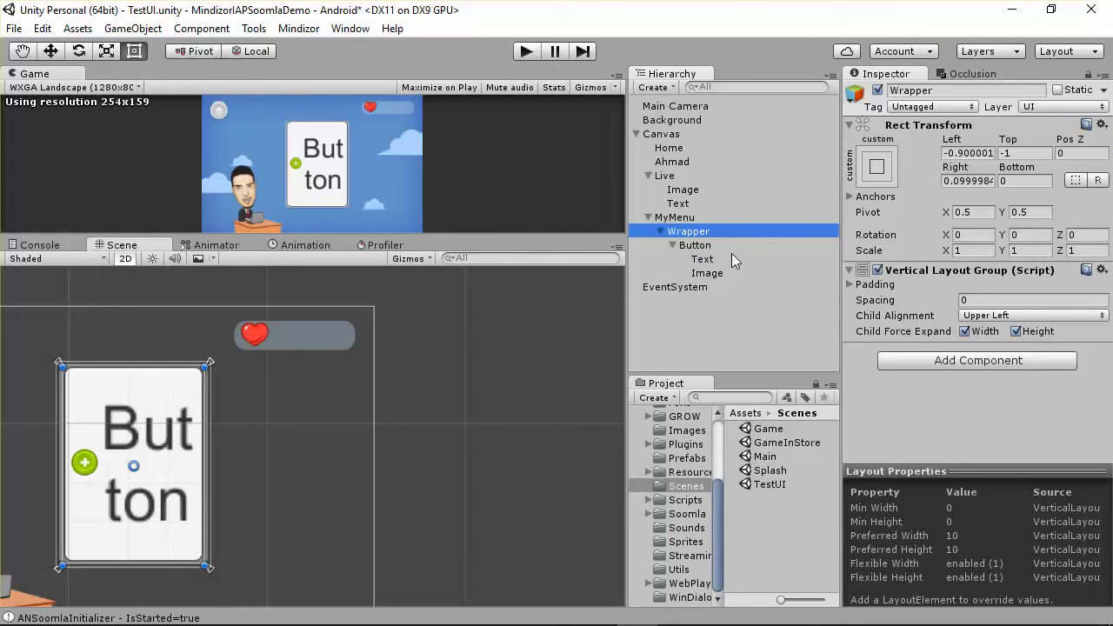
Set the Vertical Layout Group padding to 1 on left, right, top and bottom
click(849, 285)
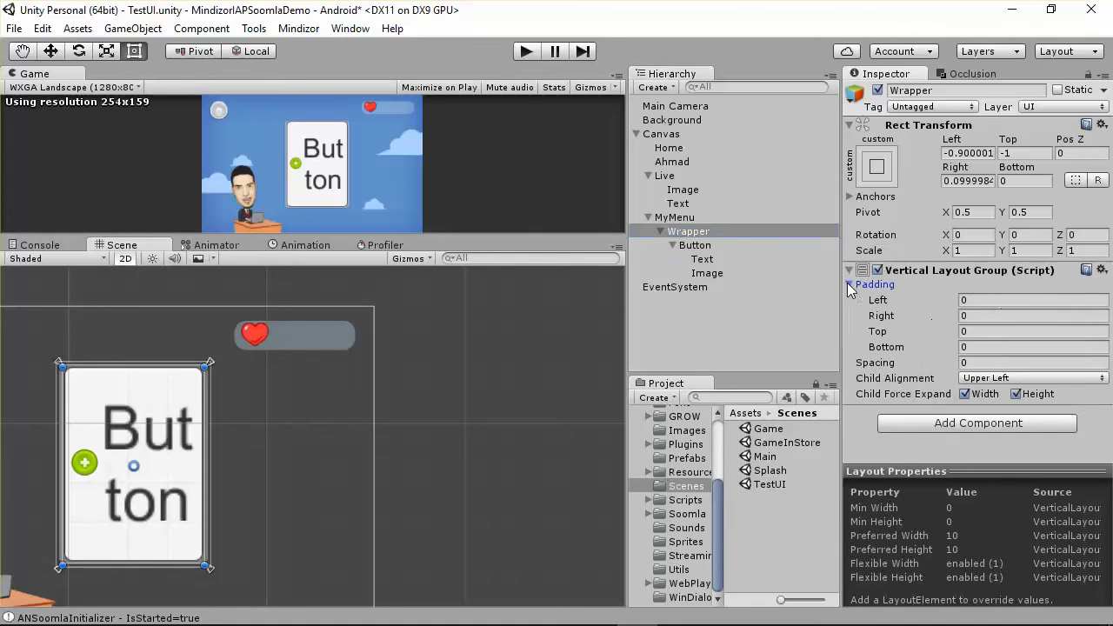
click(992, 299)
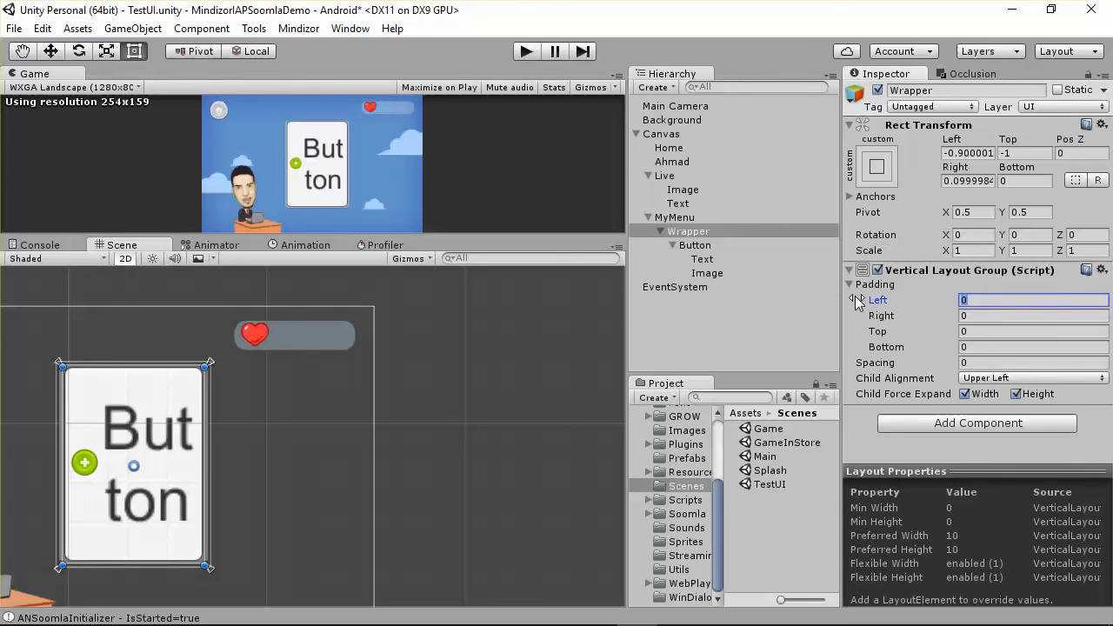
text(5)
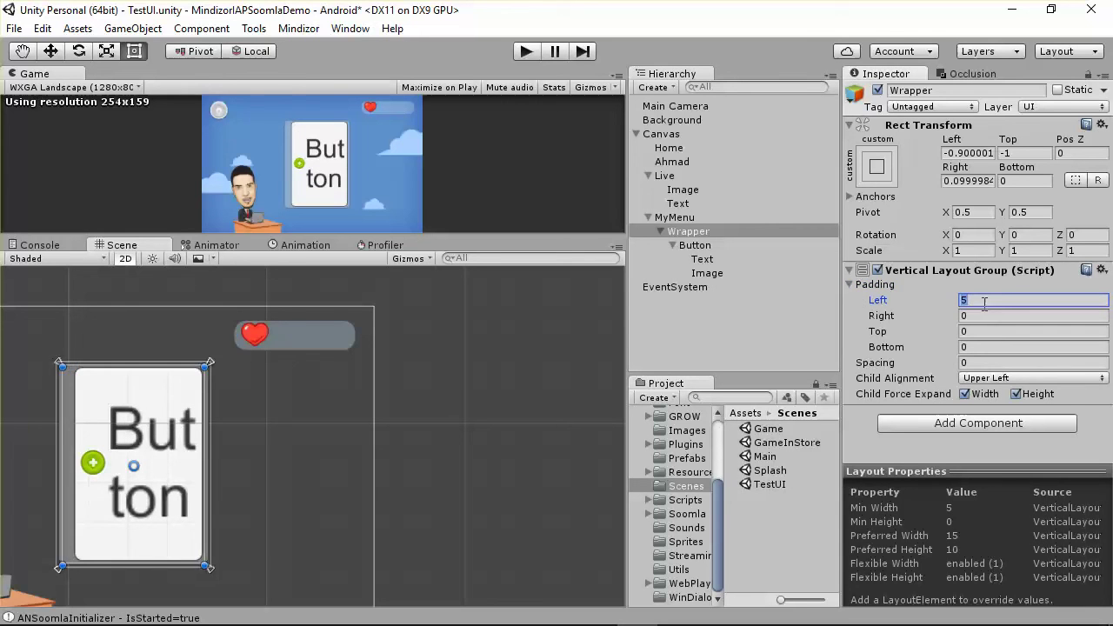
key(BackSpace)
text(3)
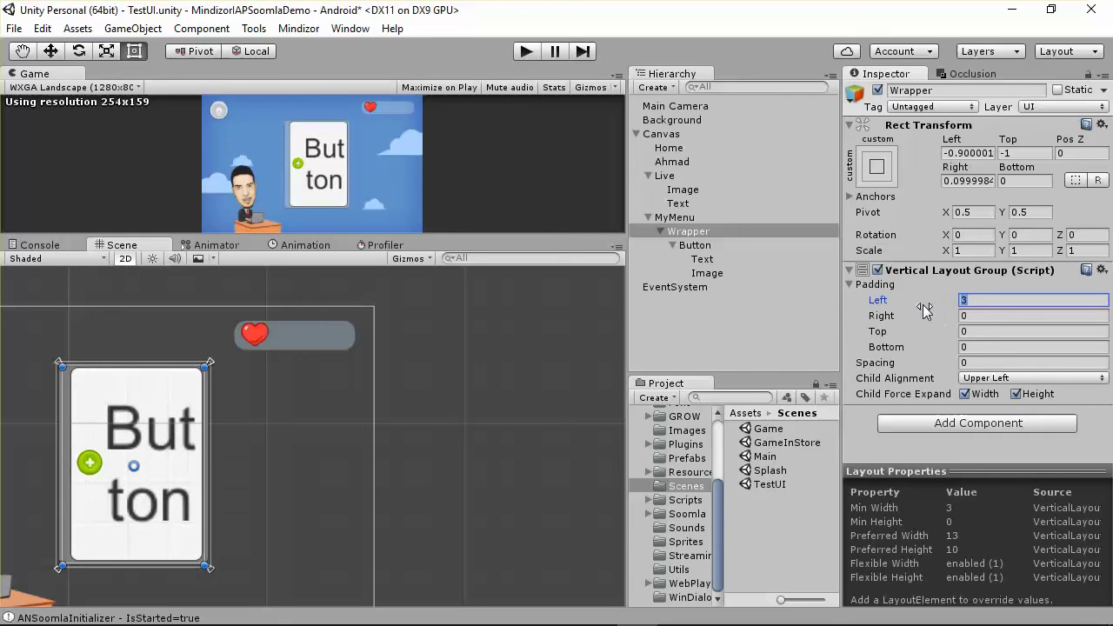
key(BackSpace)
text(1)
click(982, 316)
text(1)
click(988, 331)
text(1)
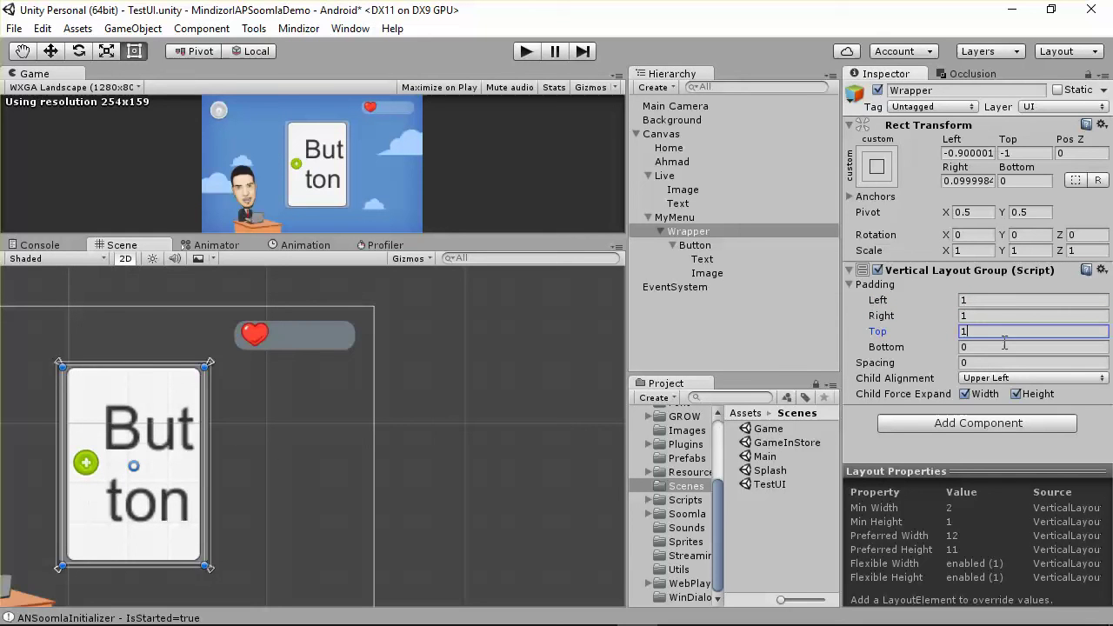
click(987, 347)
text(1)
Set the layout's spacing between children to 1, then select the Button
click(992, 363)
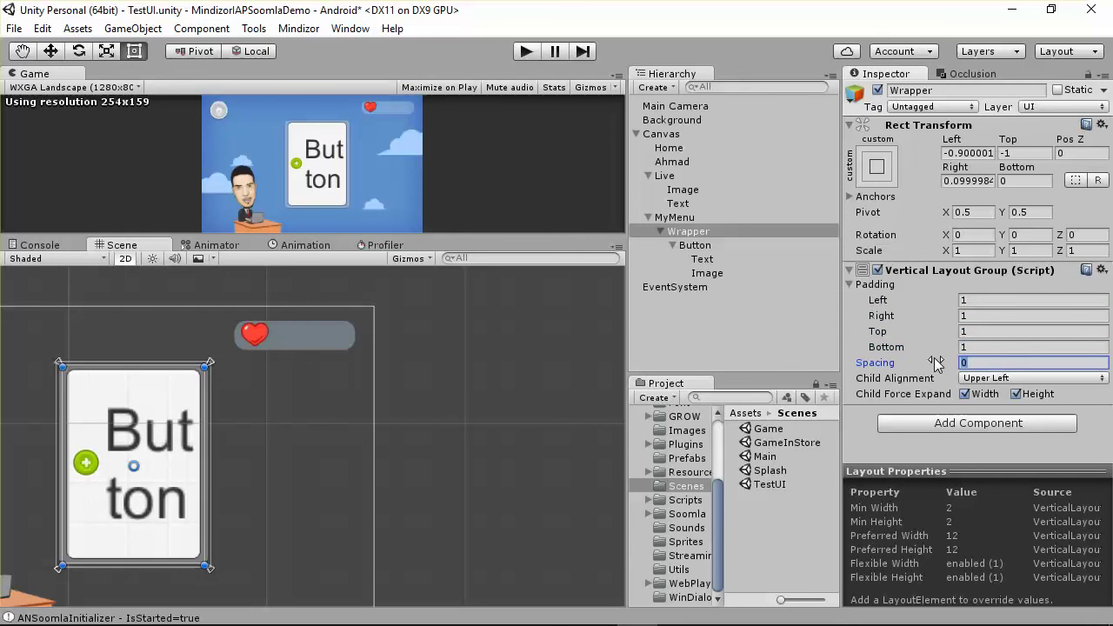
text(1)
click(959, 347)
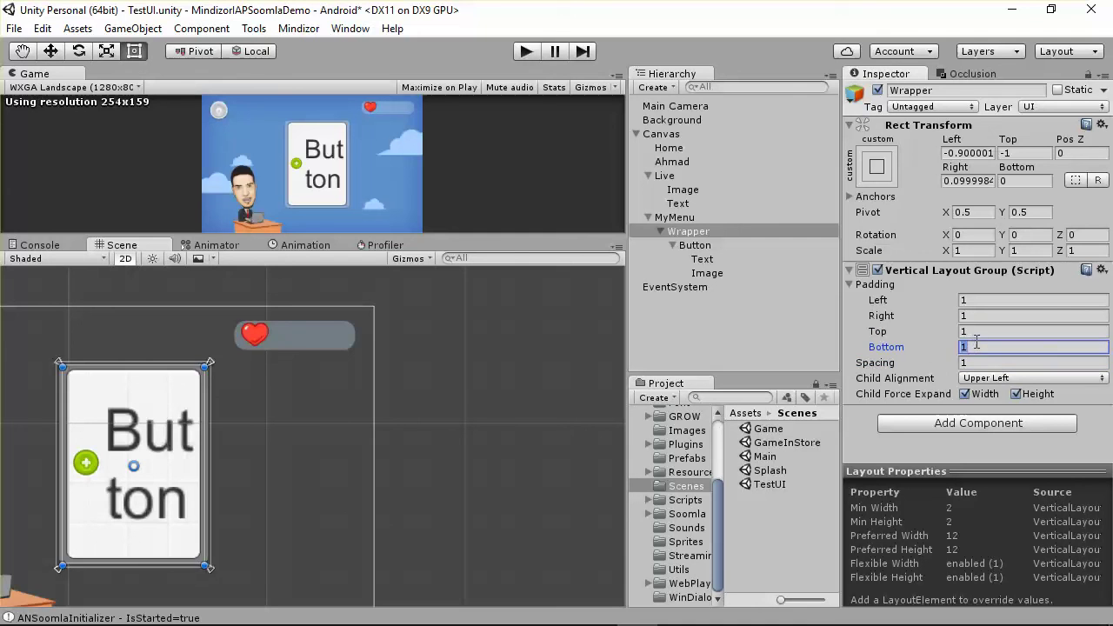
click(704, 247)
scroll(977, 310, down, 5)
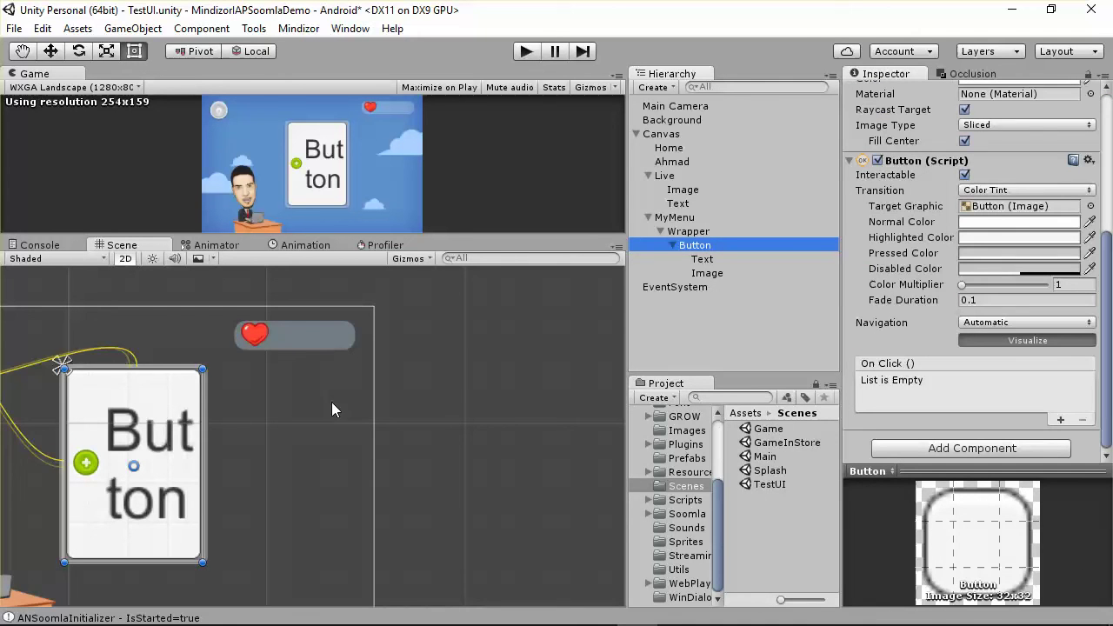
Duplicate the Button repeatedly to create Button (1) through Button (4)
click(672, 245)
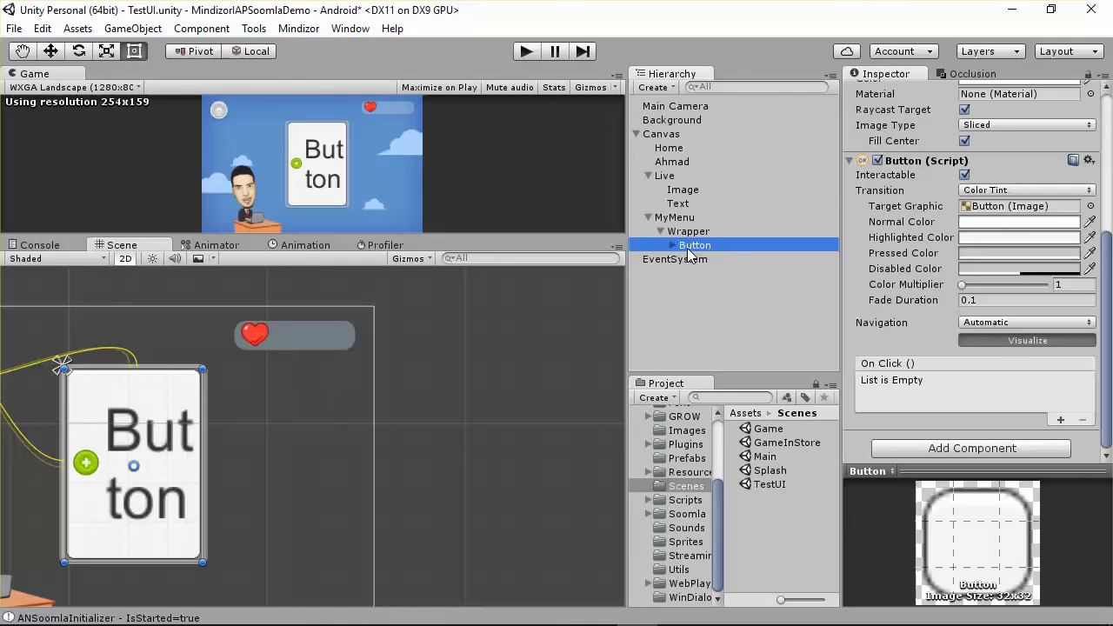
right_click(689, 247)
click(740, 323)
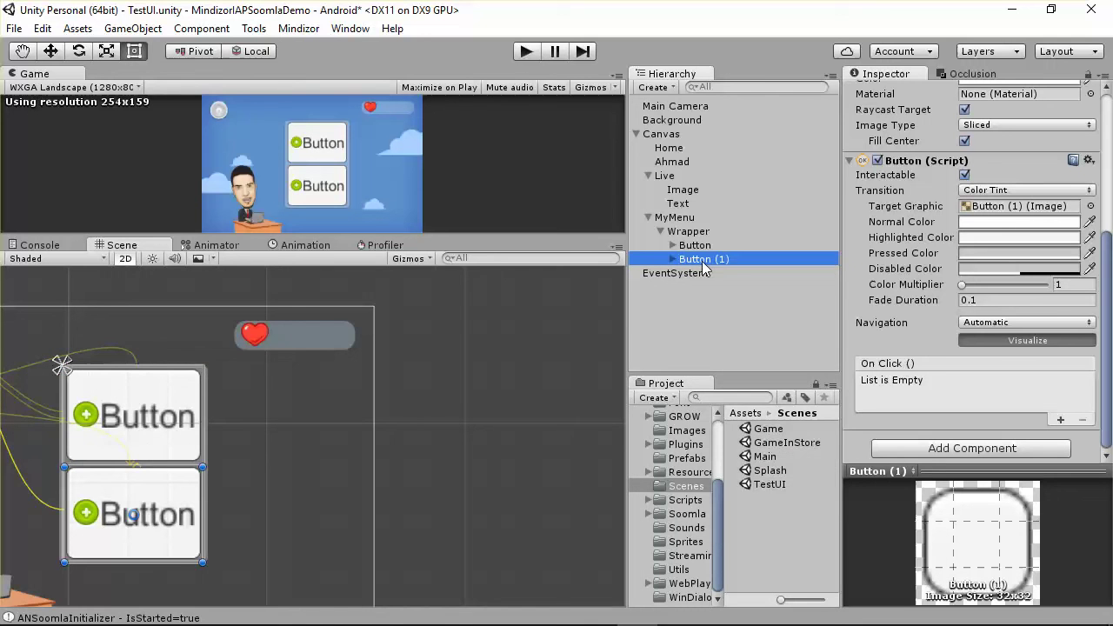
right_click(702, 261)
click(755, 336)
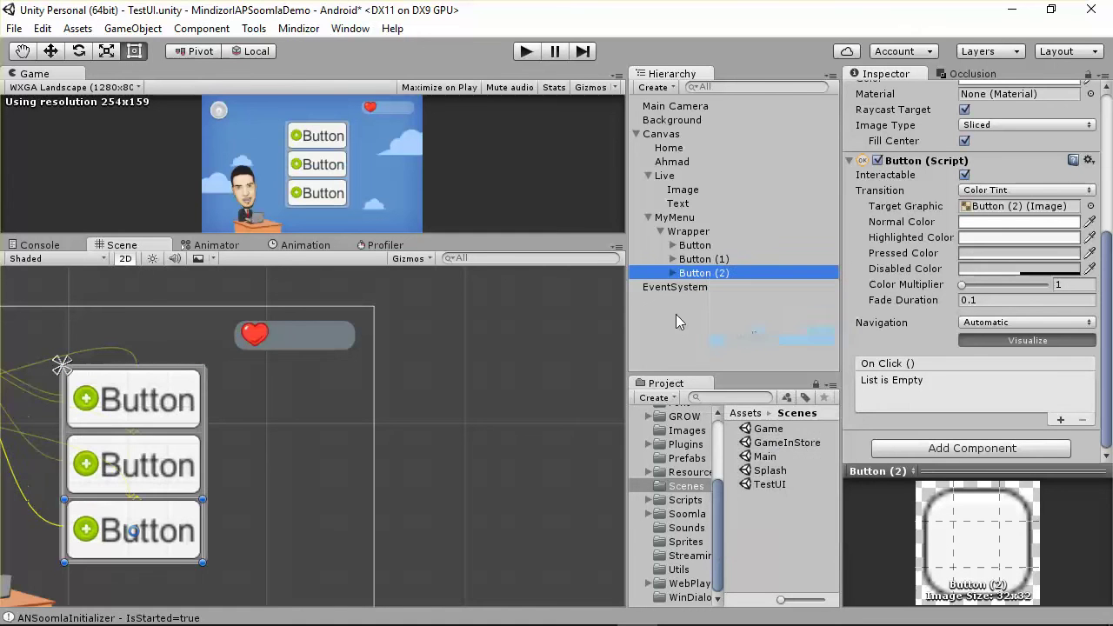
right_click(700, 274)
click(754, 346)
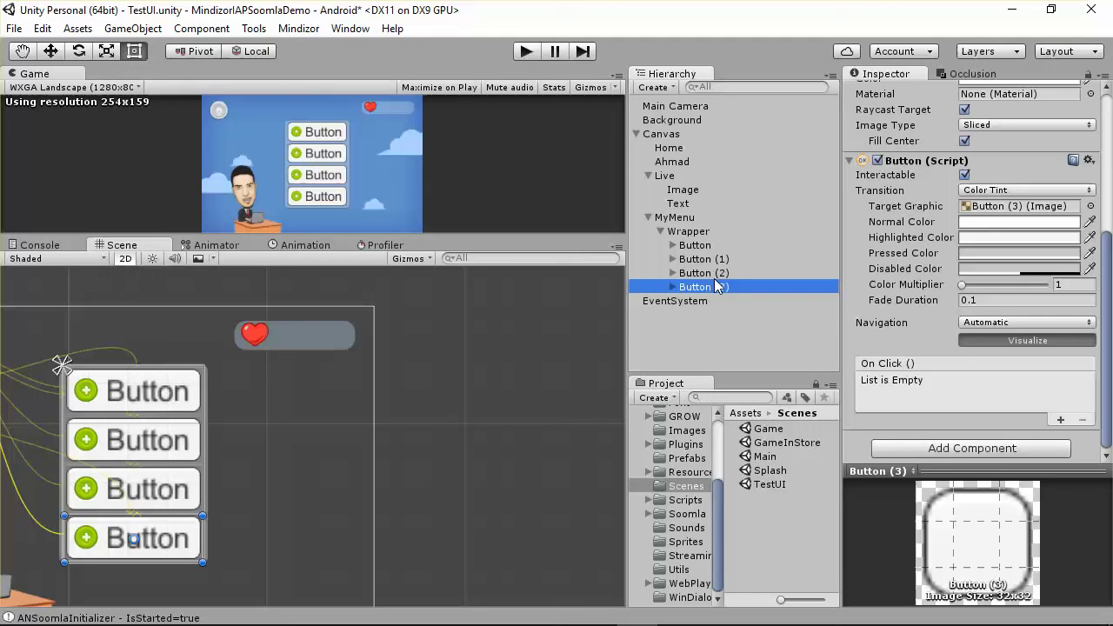
right_click(714, 286)
click(760, 335)
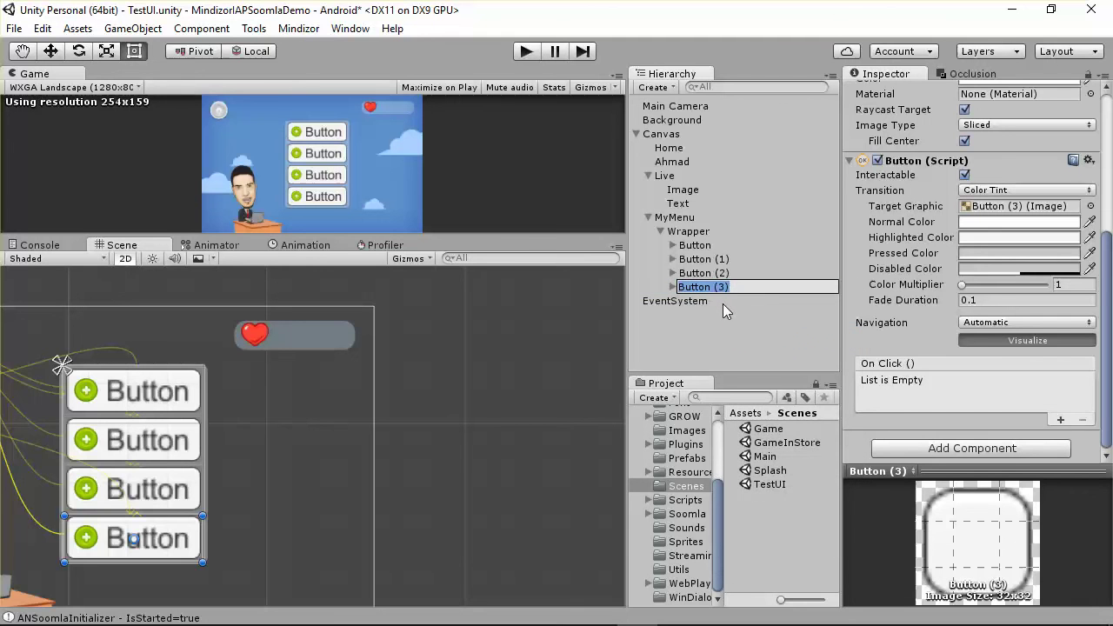
right_click(698, 275)
click(763, 350)
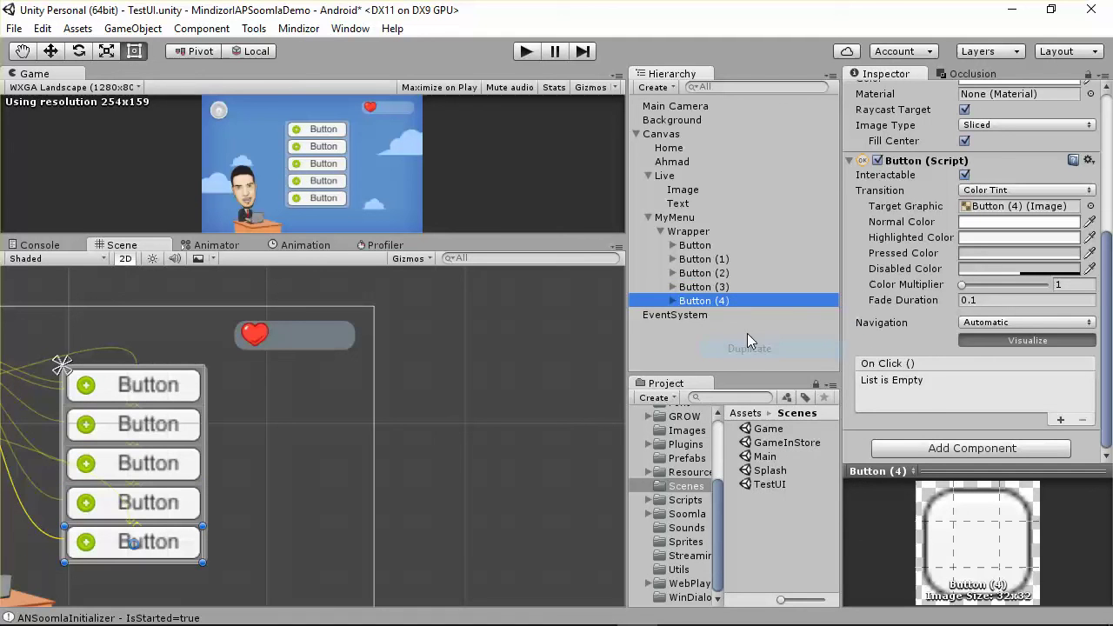
Add Button (5) and Button (6), then enlarge the Game view to show the seven-button menu
right_click(713, 300)
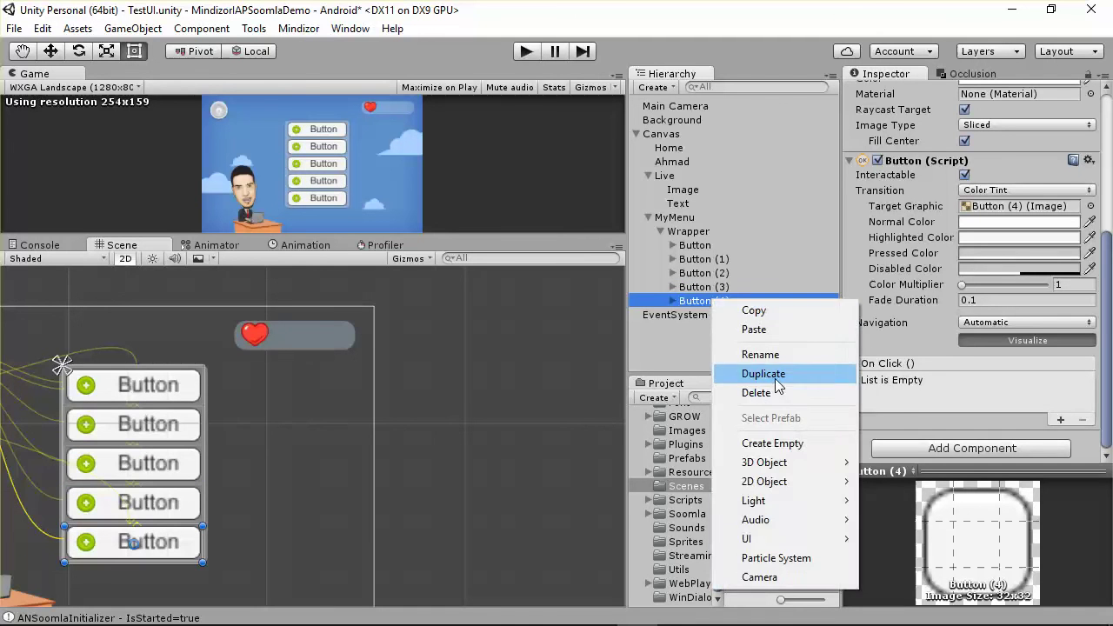
click(765, 373)
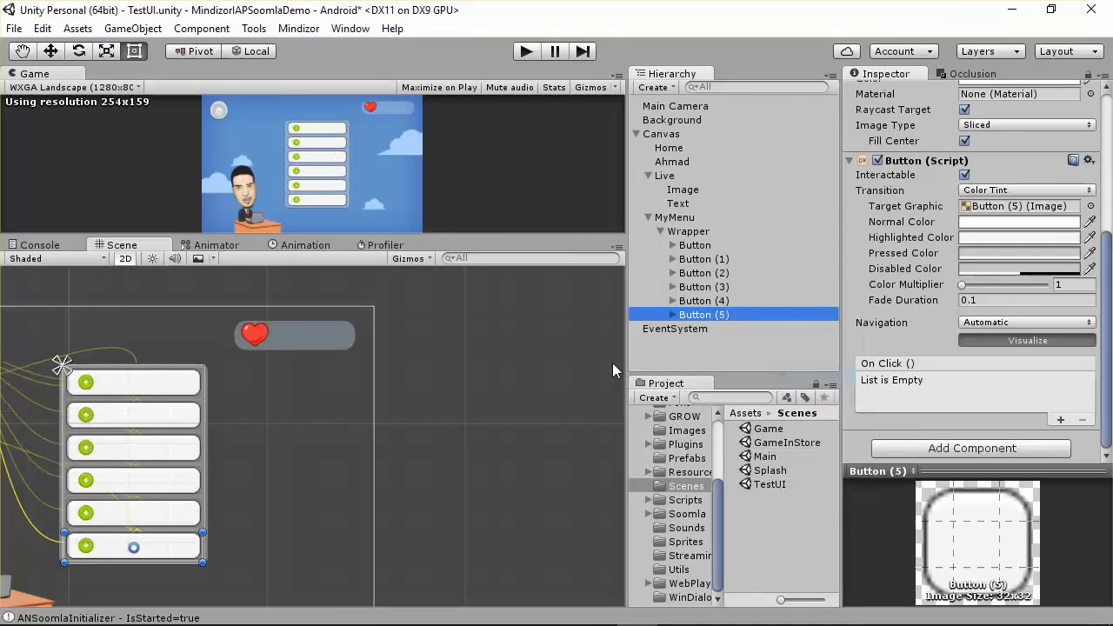
click(732, 315)
right_click(706, 302)
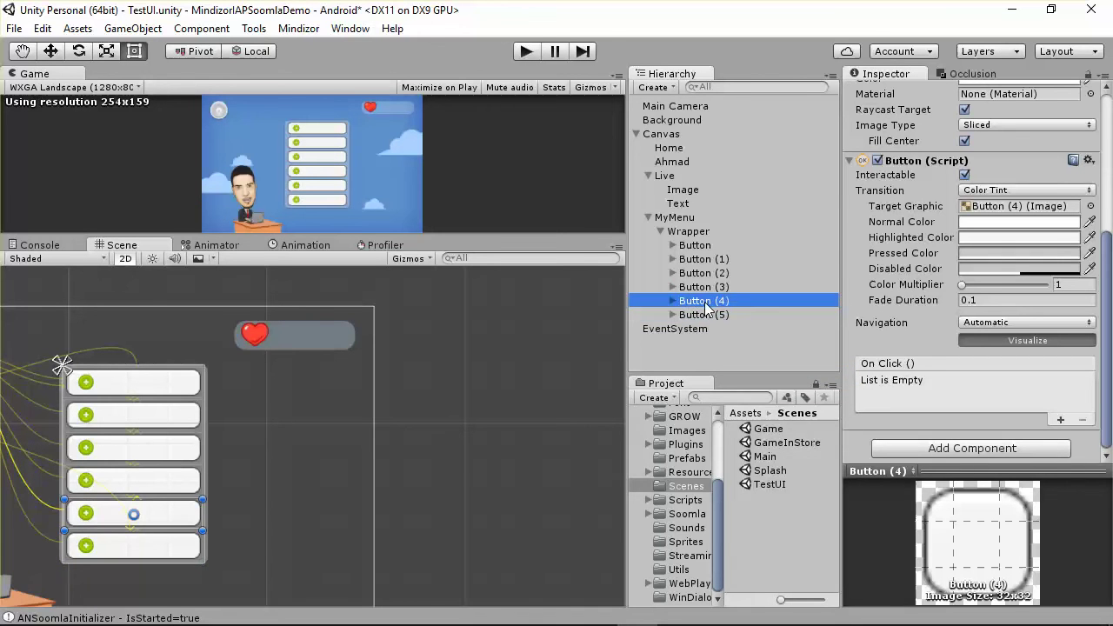
click(772, 376)
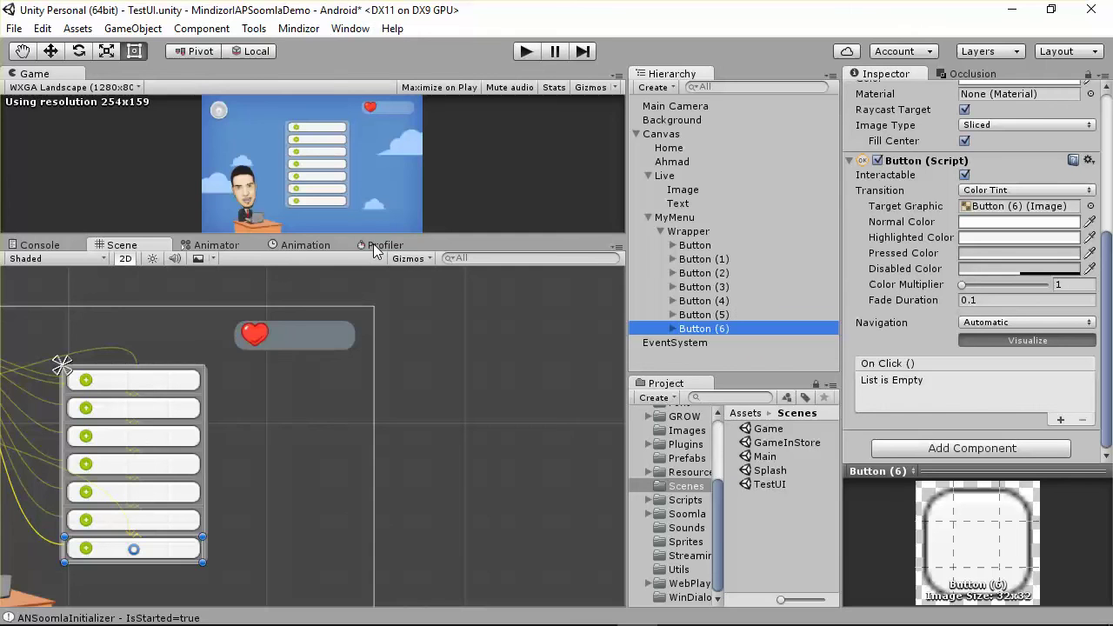
drag(373, 237, 373, 421)
scroll(427, 543, up, 5)
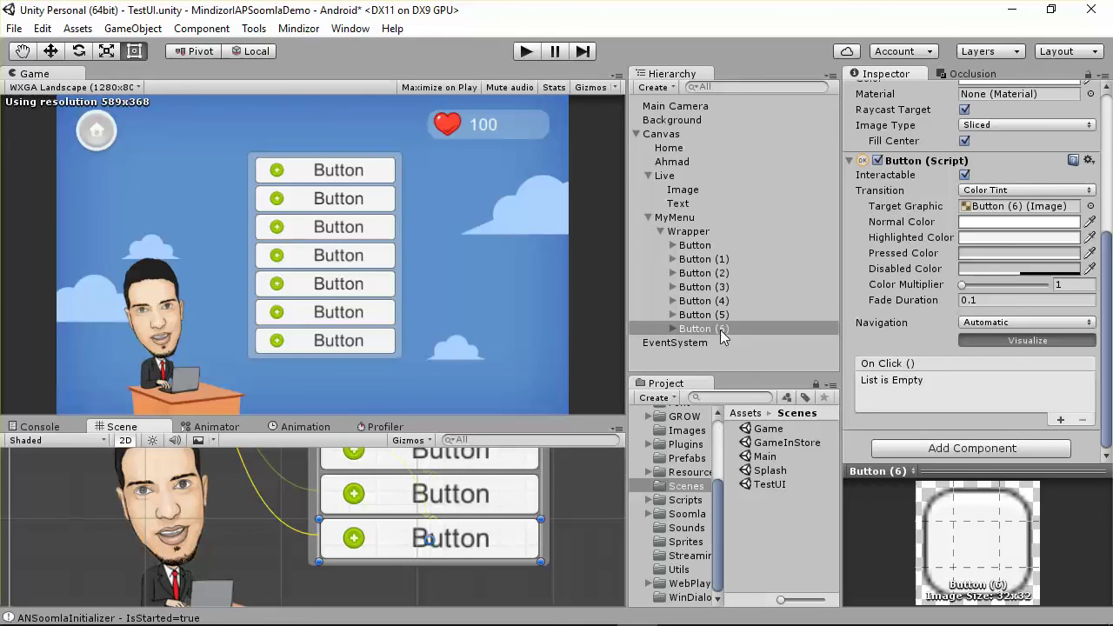
click(677, 222)
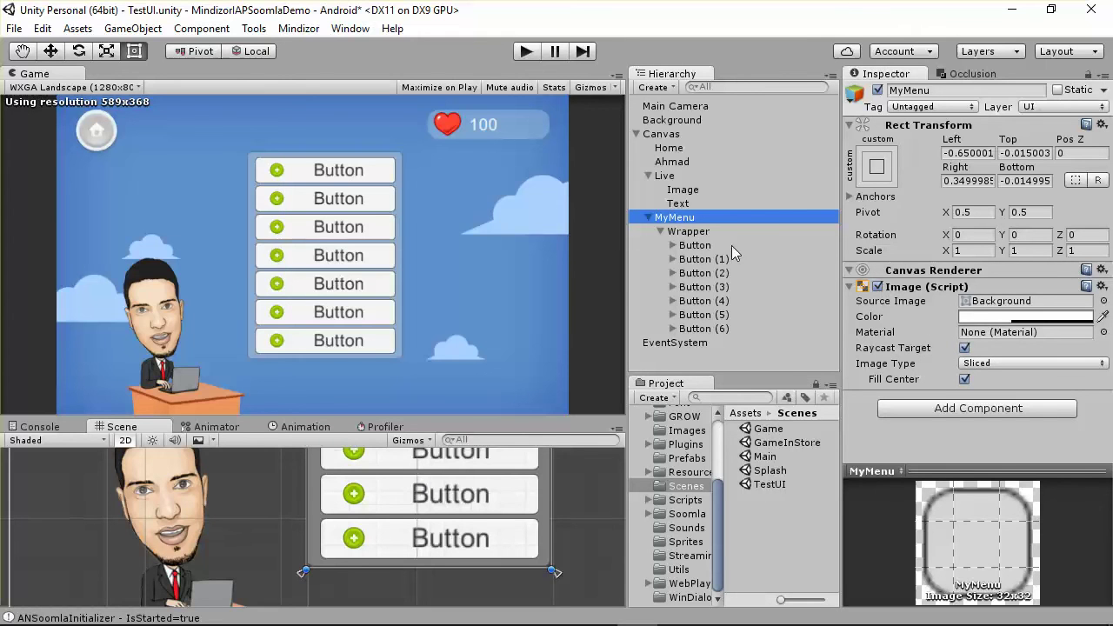
click(694, 239)
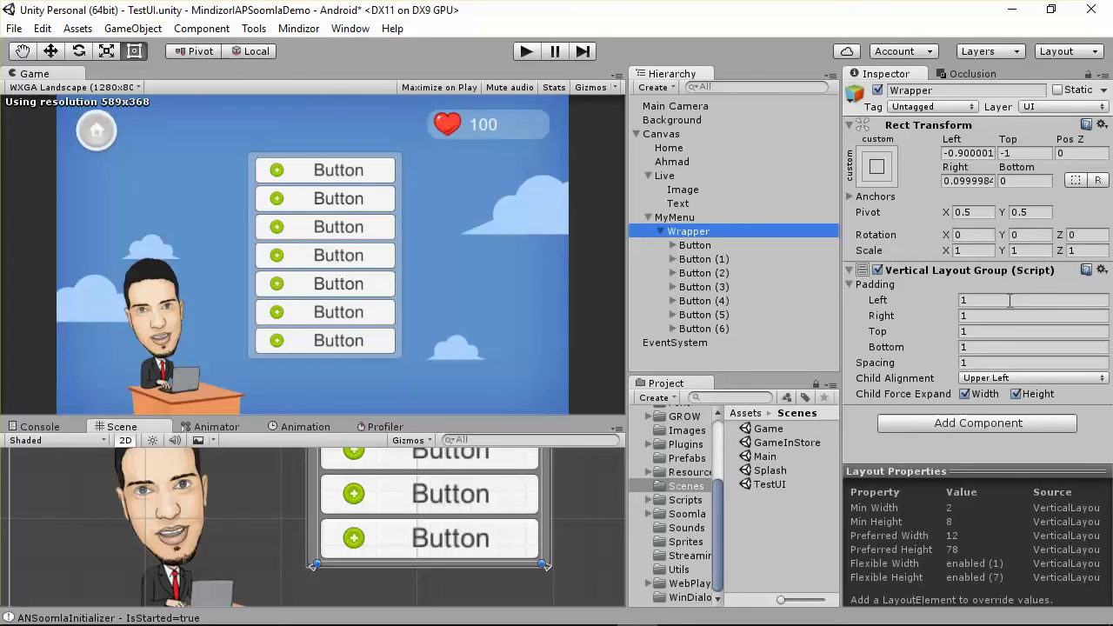
click(698, 247)
click(701, 262)
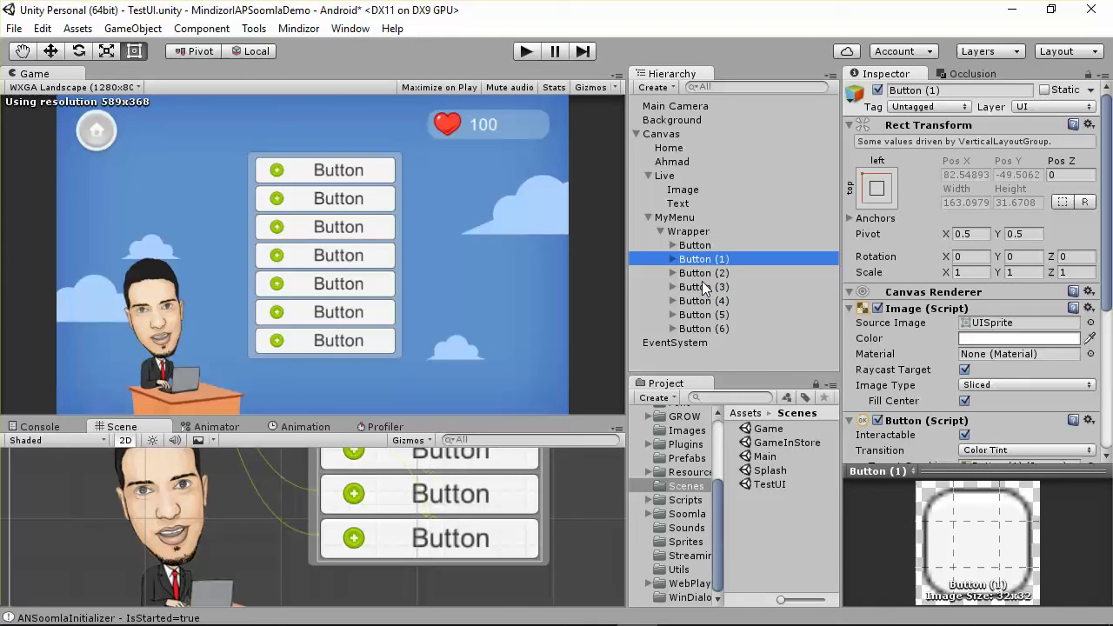
click(738, 285)
click(701, 247)
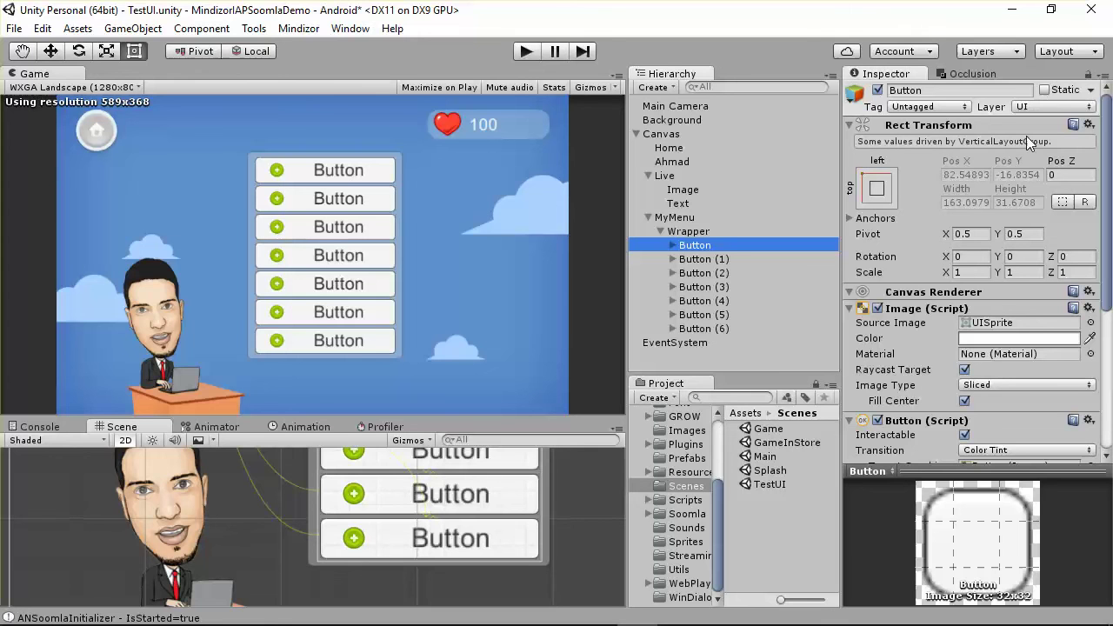
click(706, 228)
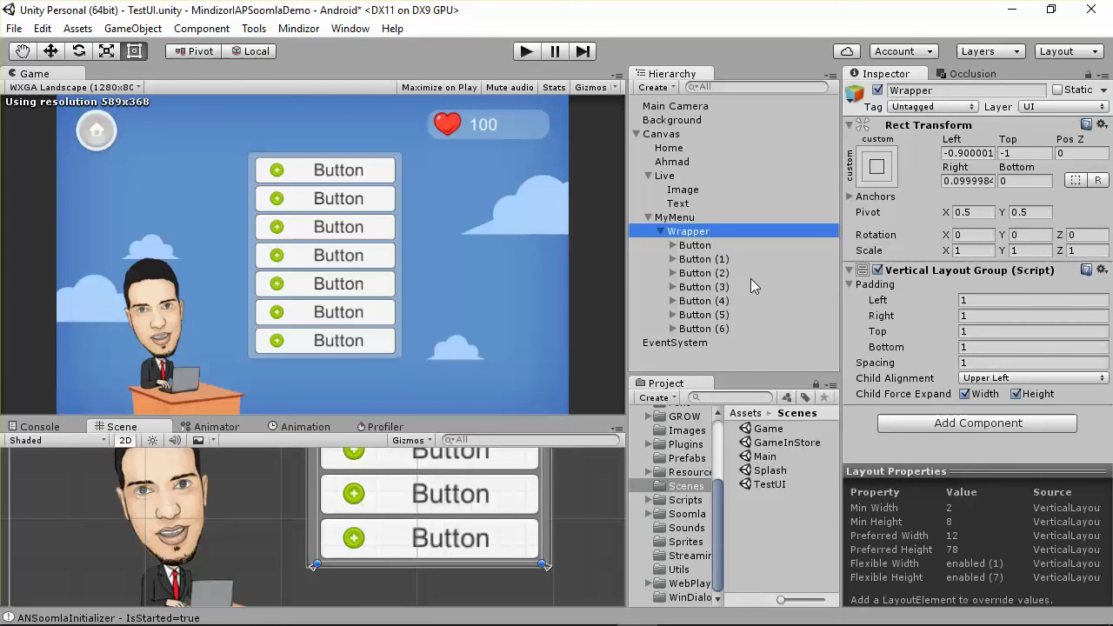
click(719, 249)
click(706, 273)
click(711, 301)
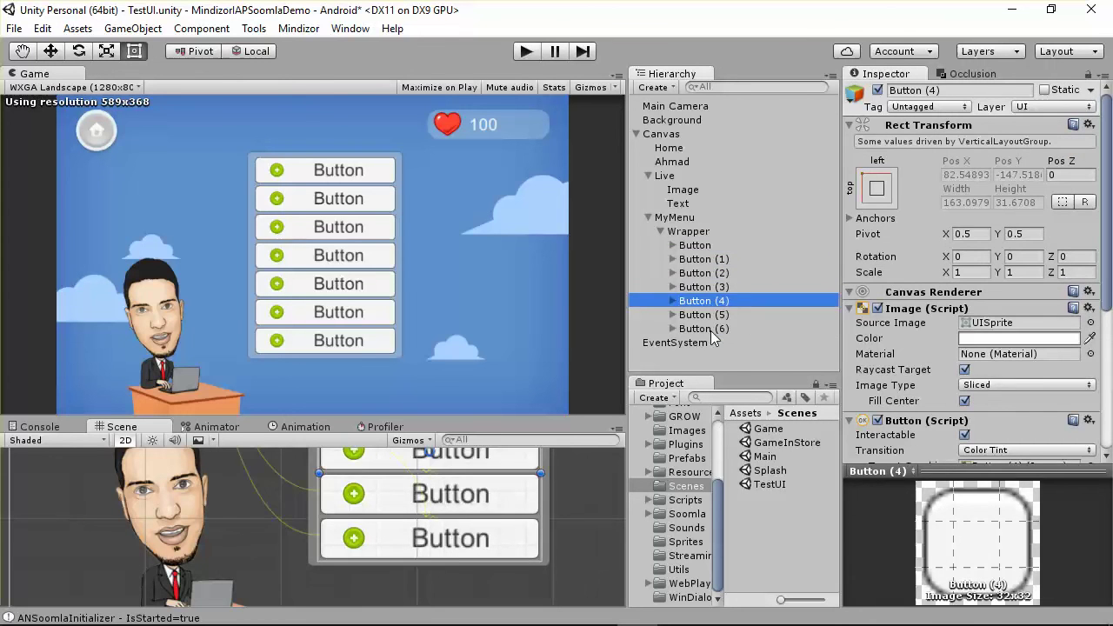
click(710, 317)
click(706, 304)
click(710, 288)
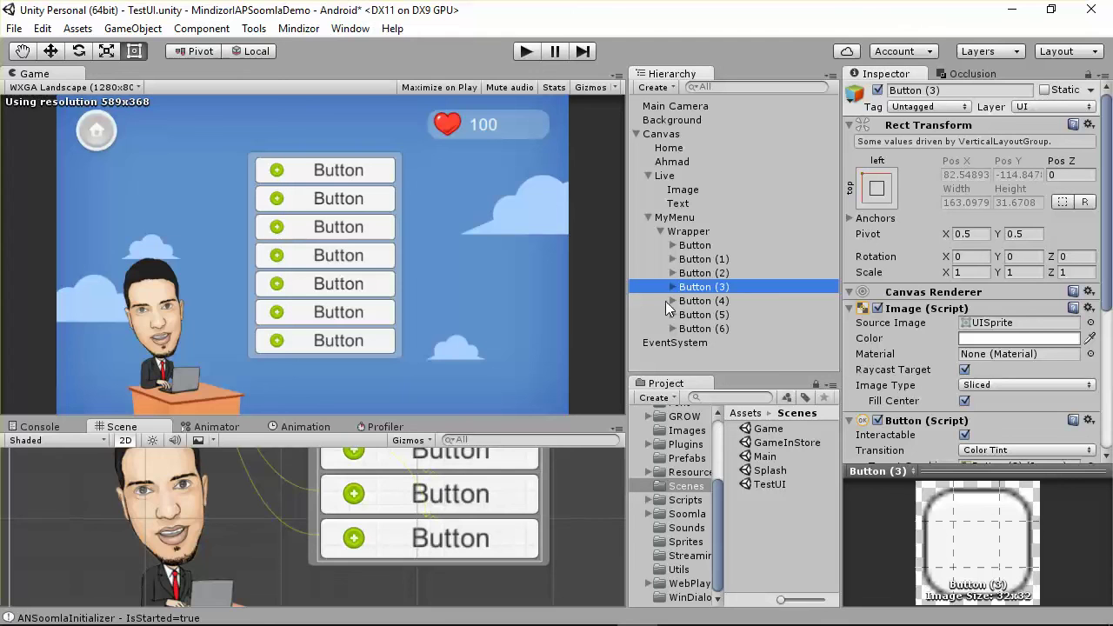
click(691, 233)
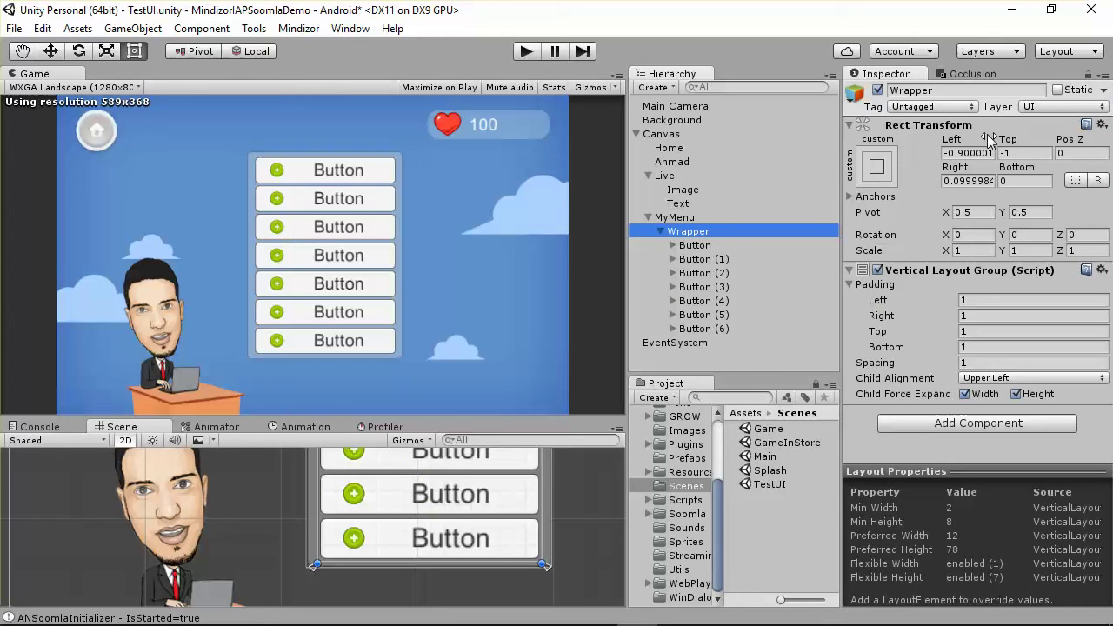